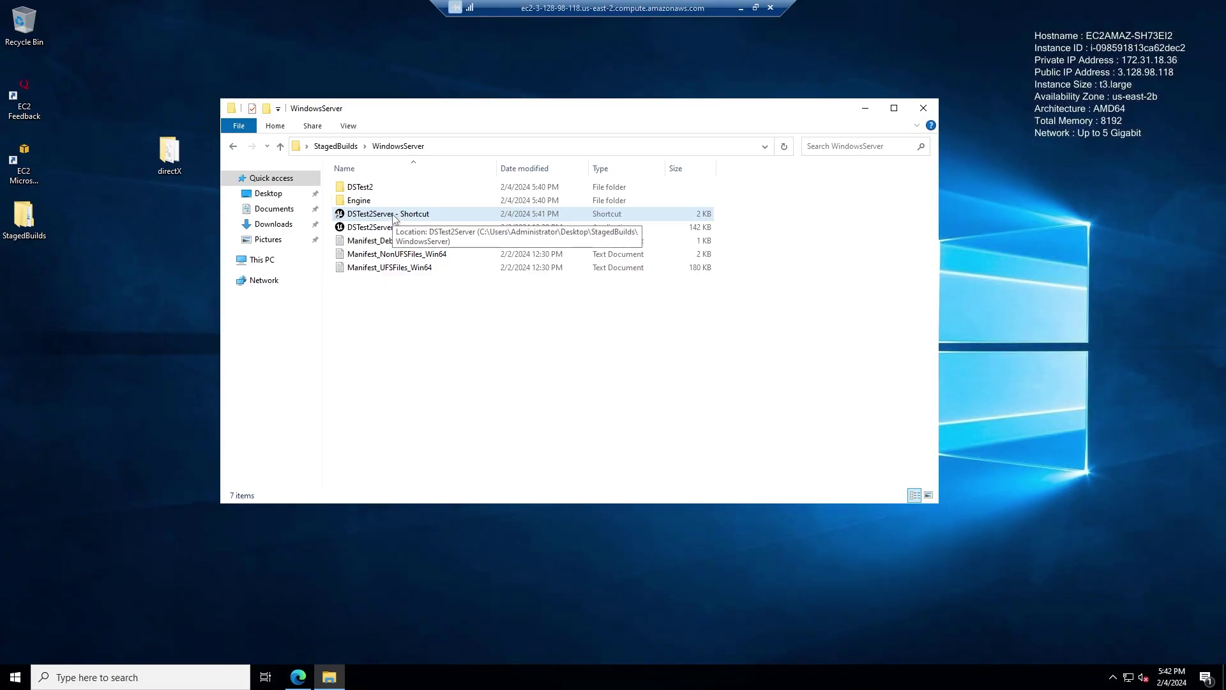
- Launch the DSTest2Server dedicated server and move its console window down and to the right
double_click(368, 219)
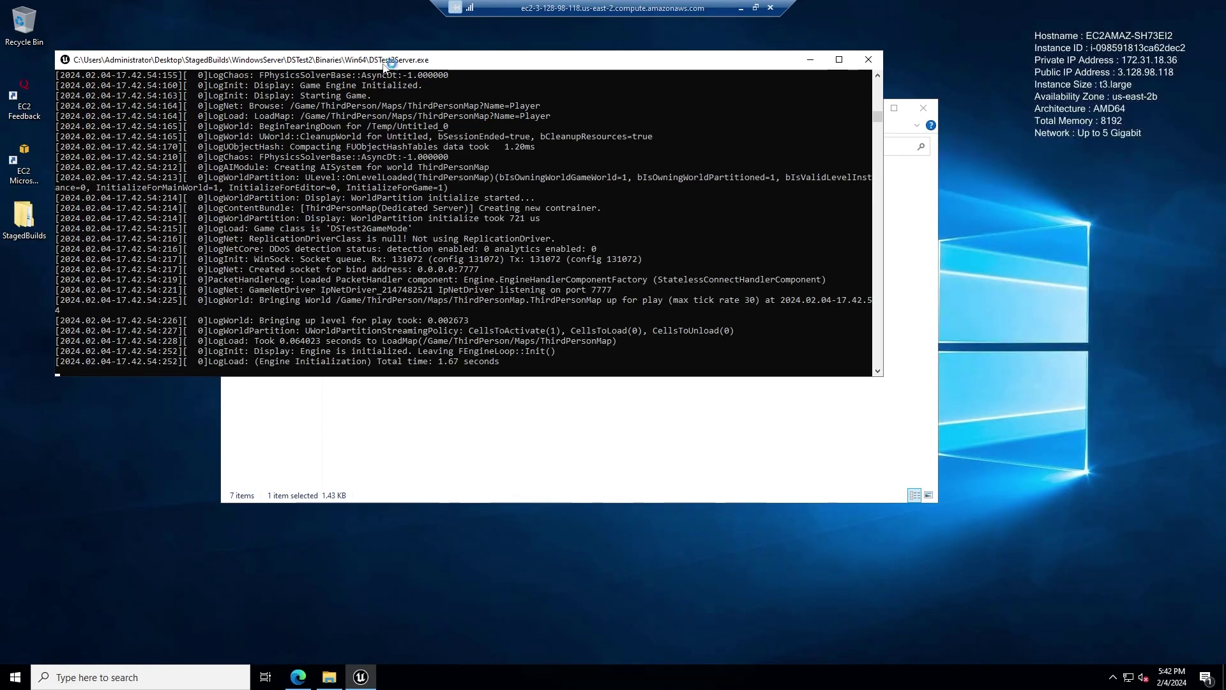
drag(391, 60, 449, 121)
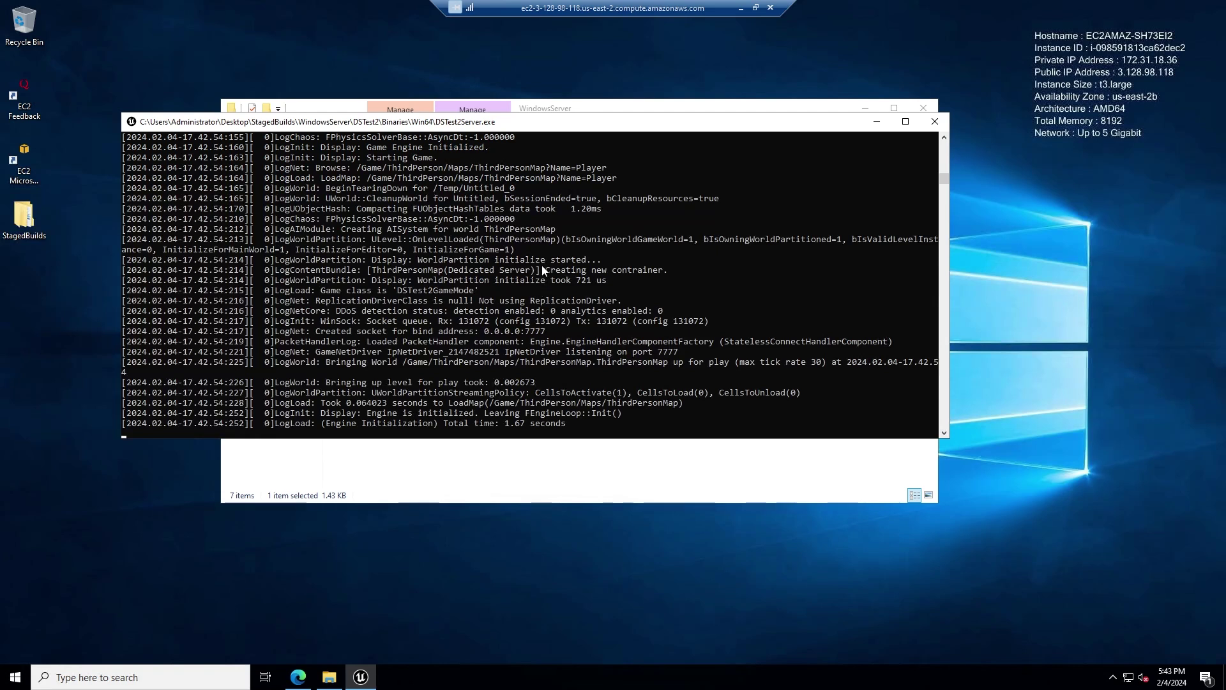
drag(598, 131, 631, 149)
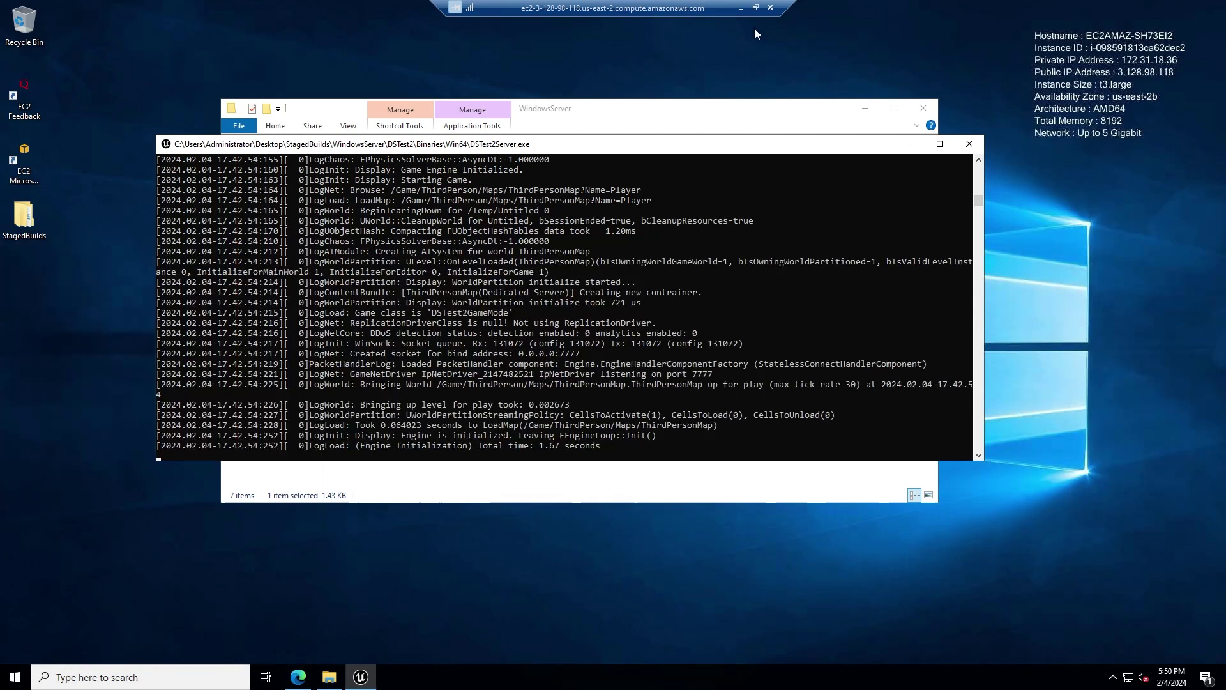
- Exit the full-screen server session, select the Dedicated Server PC group, and widen the server session window
click(755, 8)
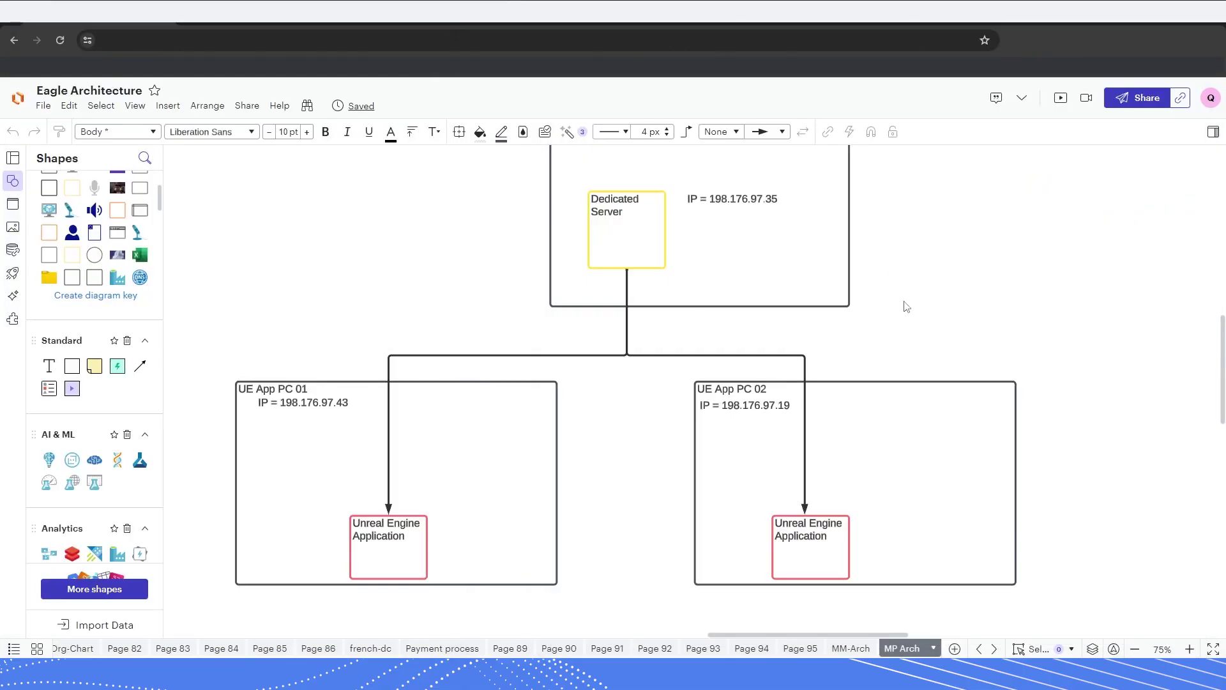
scroll(911, 301, up, 1)
drag(447, 181, 939, 320)
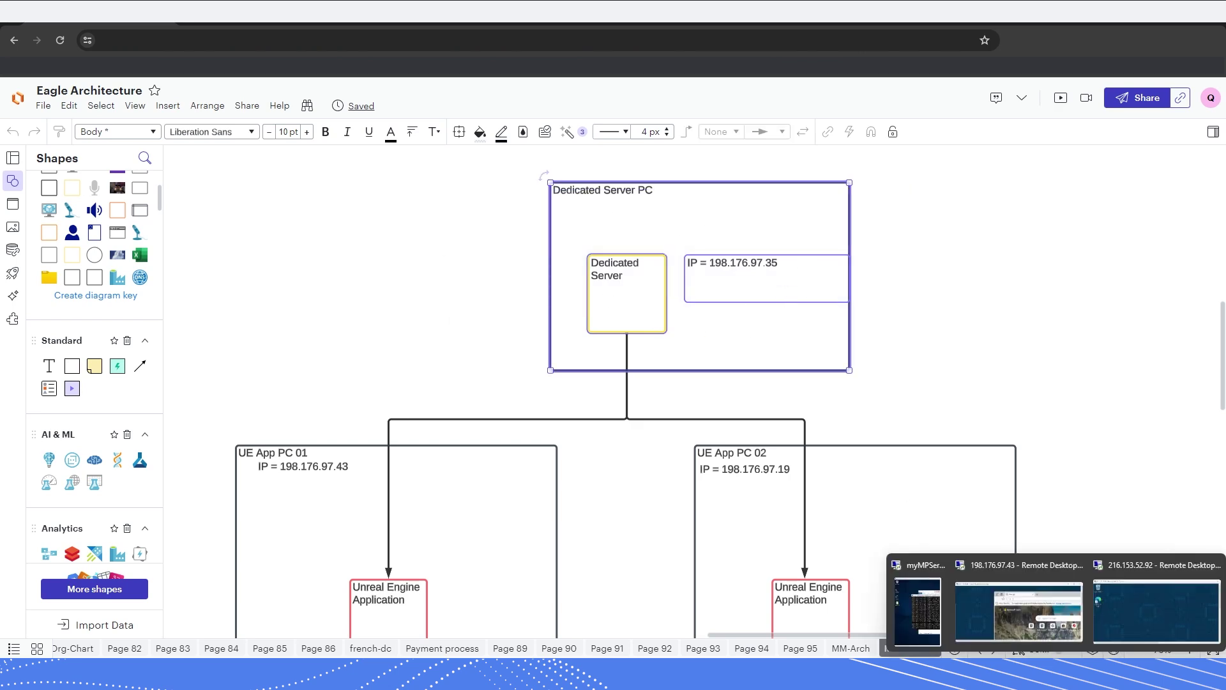
click(934, 610)
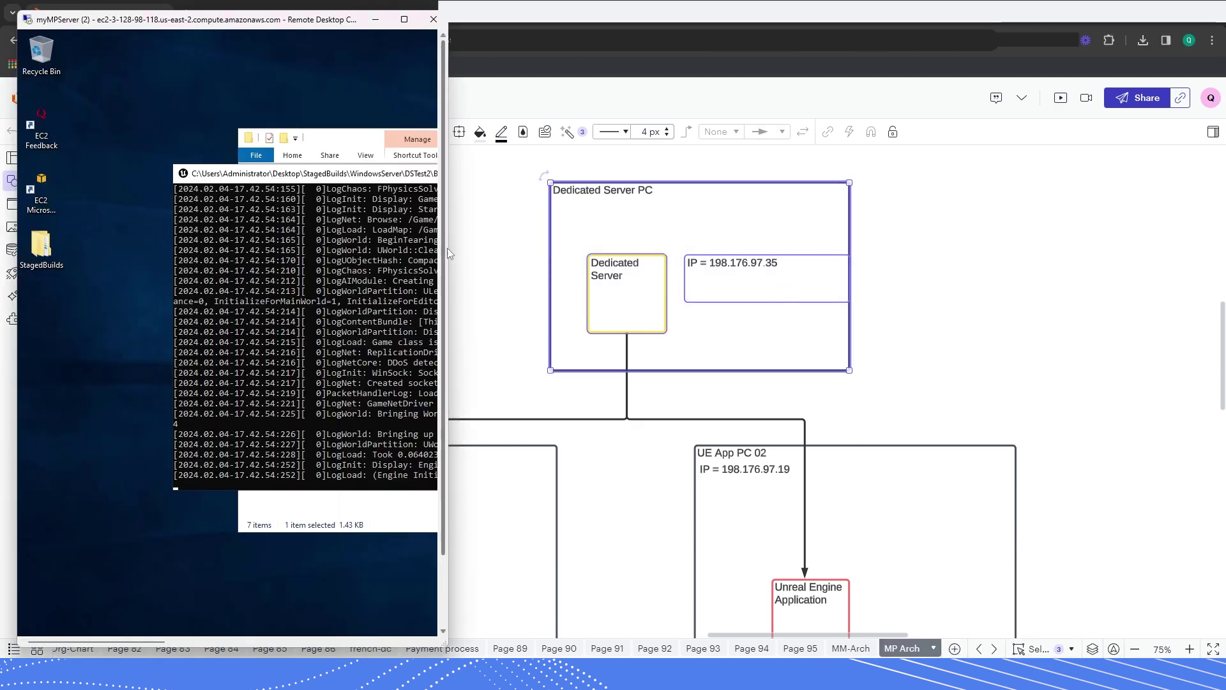
drag(442, 268, 965, 276)
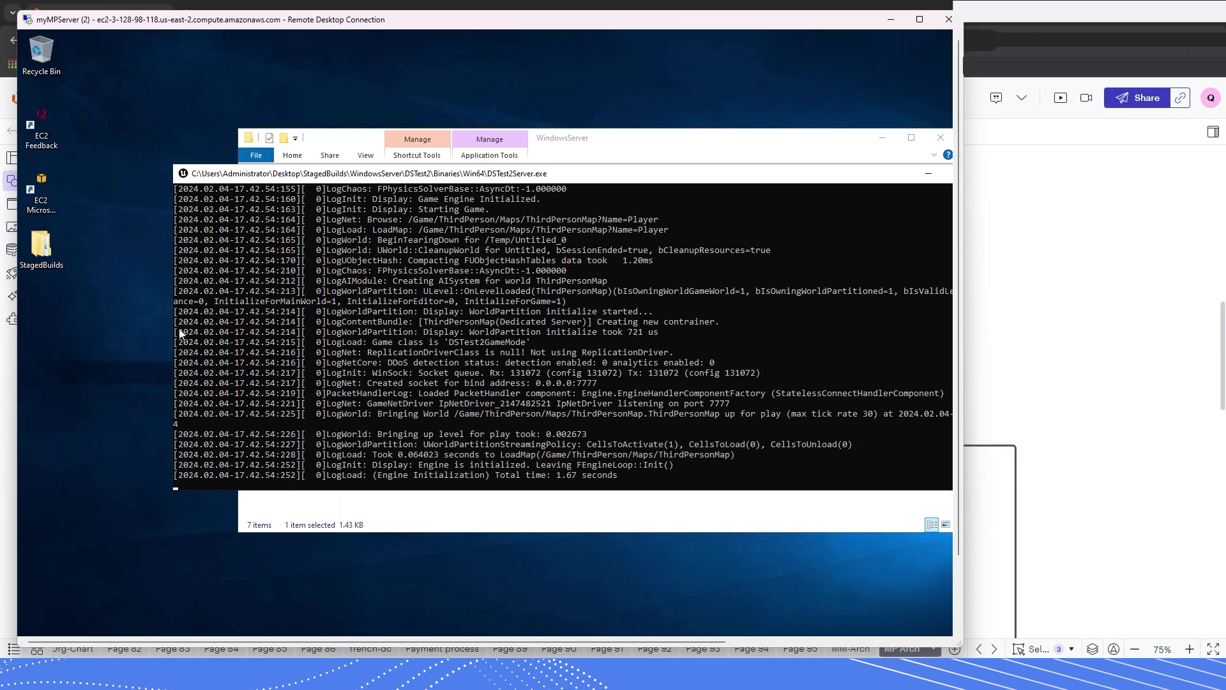
click(1003, 275)
click(1008, 274)
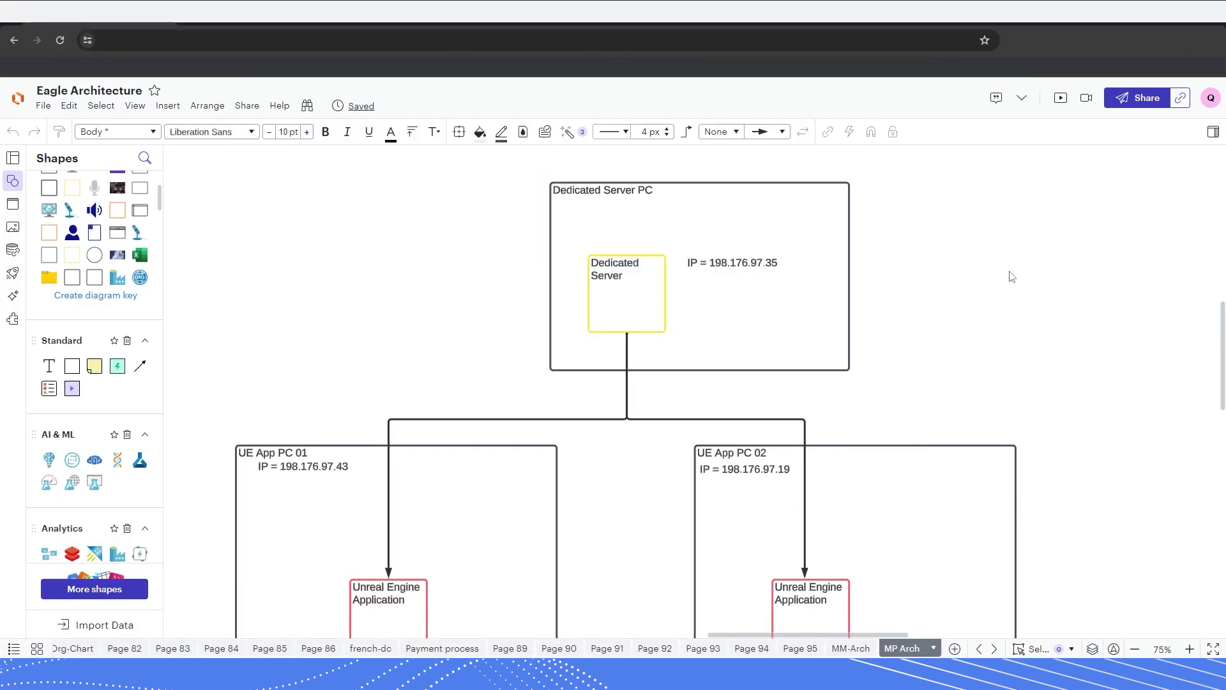
- Select both client PC boxes and their contents on the diagram, then clear the selection
scroll(1022, 329, down, 3)
drag(195, 345, 1064, 561)
click(1126, 493)
scroll(588, 490, up, 2)
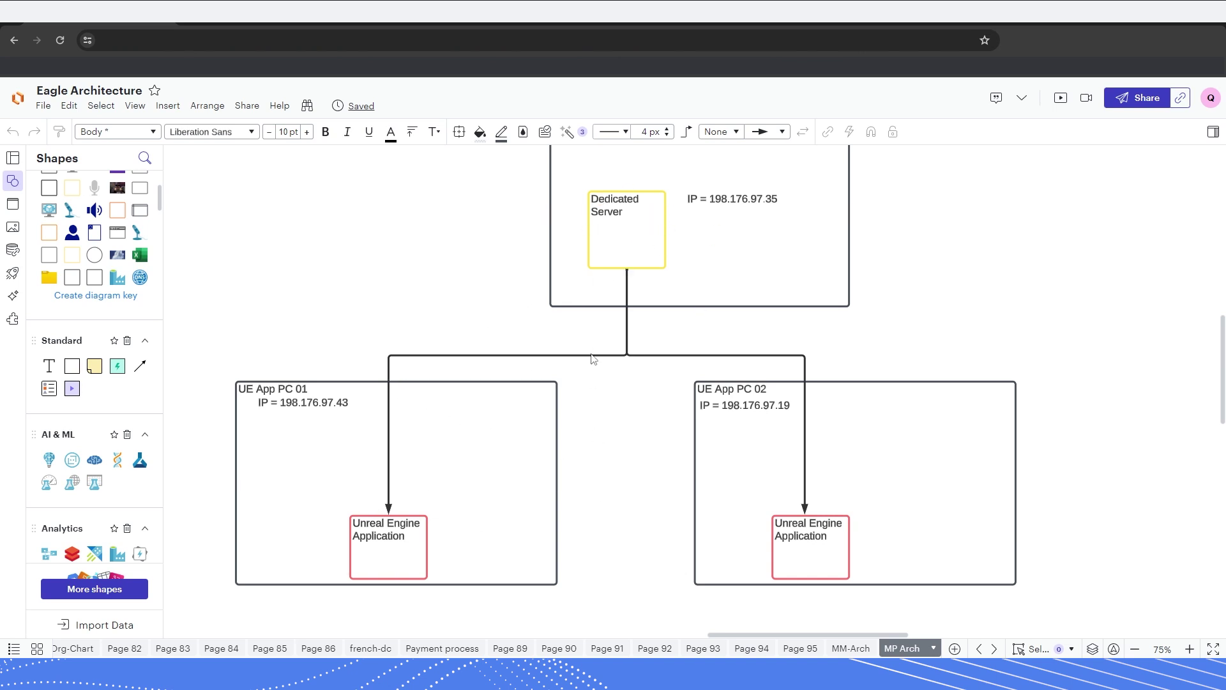
scroll(588, 527, down, 2)
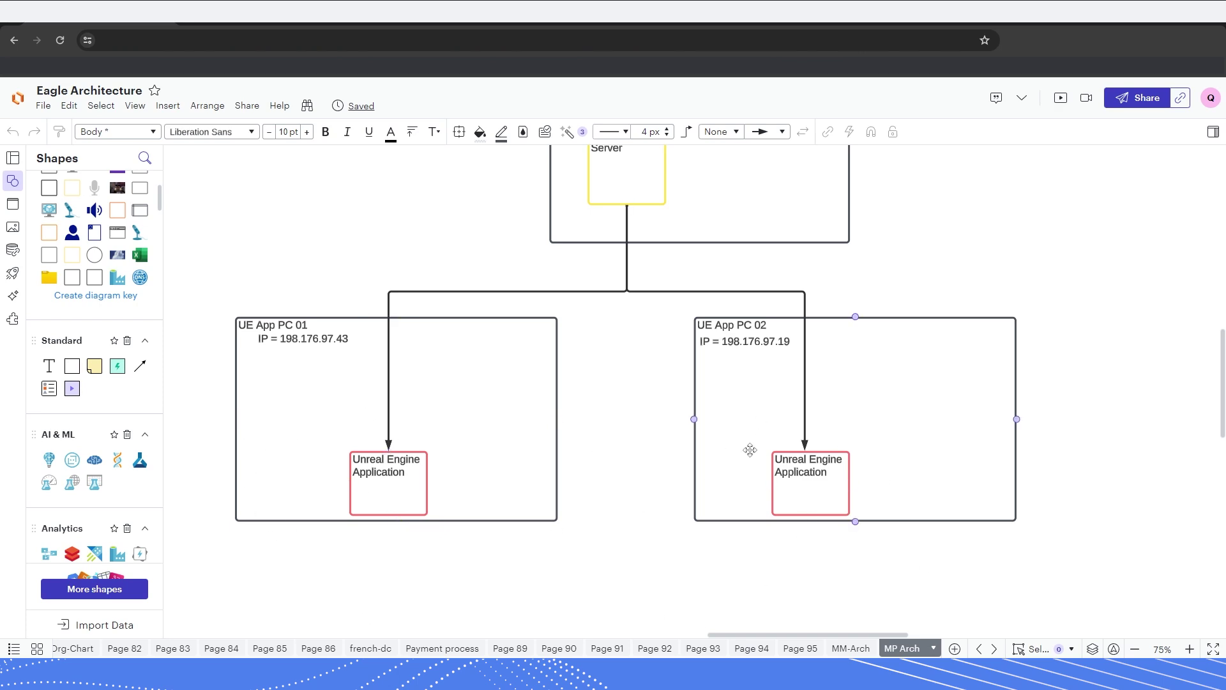
scroll(796, 543, up, 2)
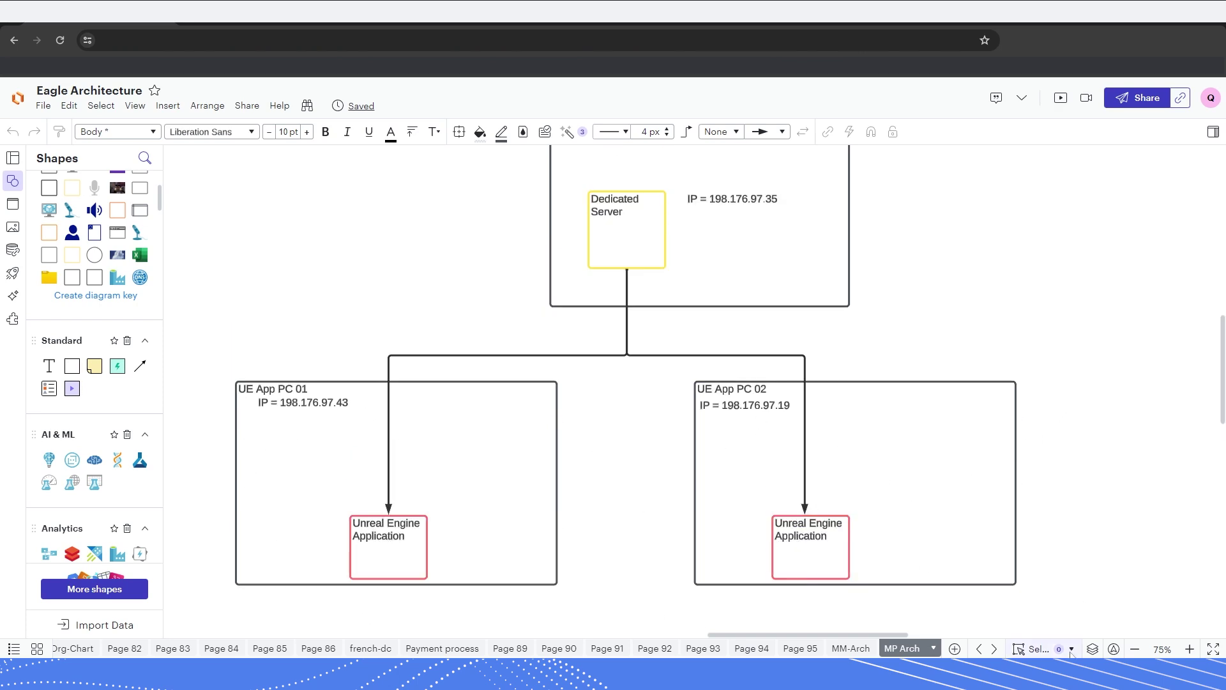
mouse_move(1072, 652)
click(1038, 604)
click(1156, 604)
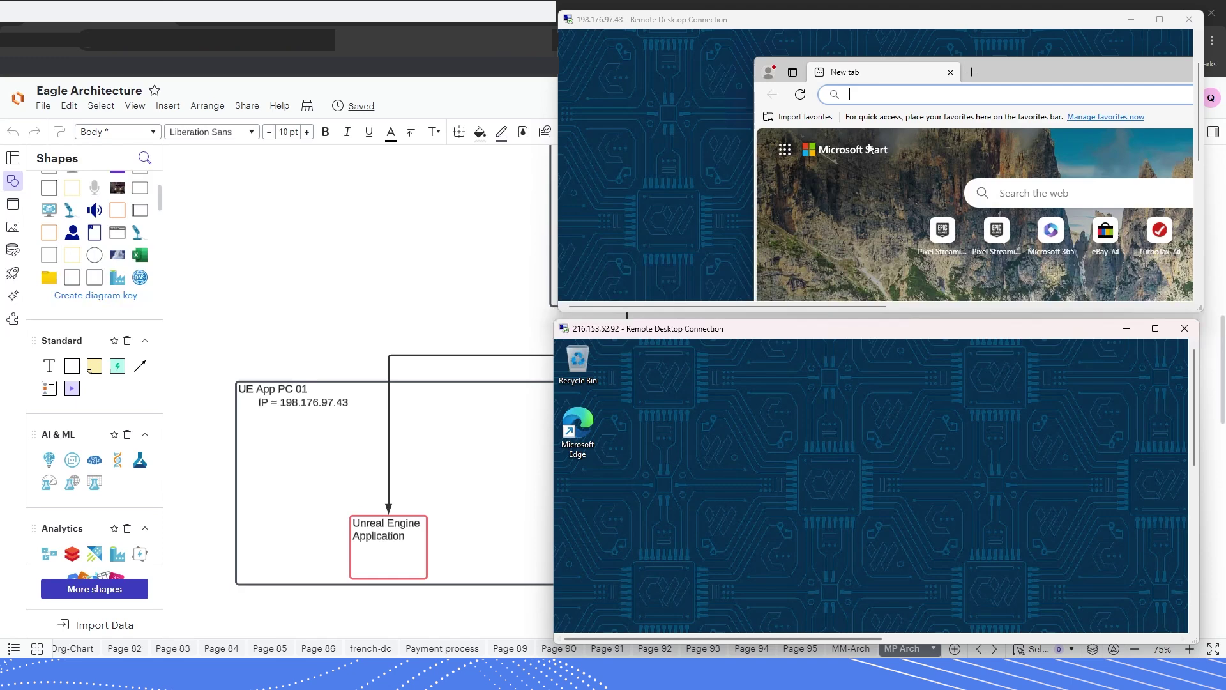
- Select the client PCs and their connections on the architecture diagram
click(370, 252)
drag(200, 422, 1074, 535)
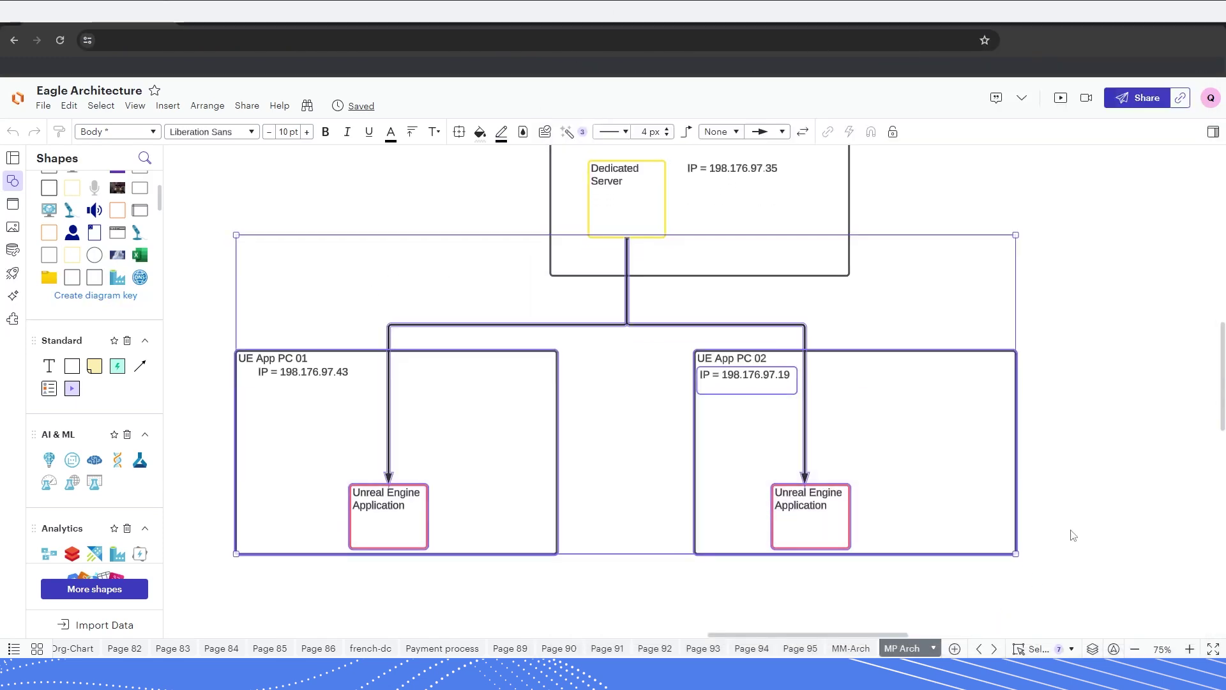
click(1100, 491)
scroll(1109, 471, up, 1)
scroll(1015, 364, down, 1)
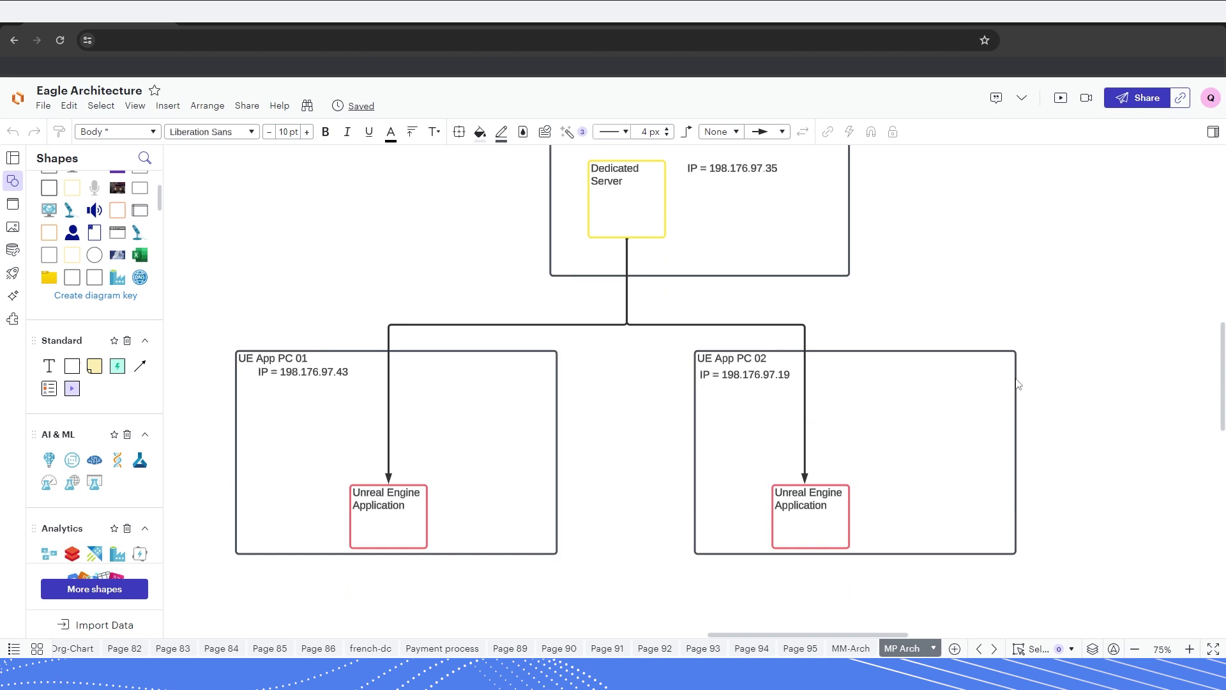
- Select UE App PC 01, then UE App PC 02, to review each client's server link
drag(200, 401, 626, 571)
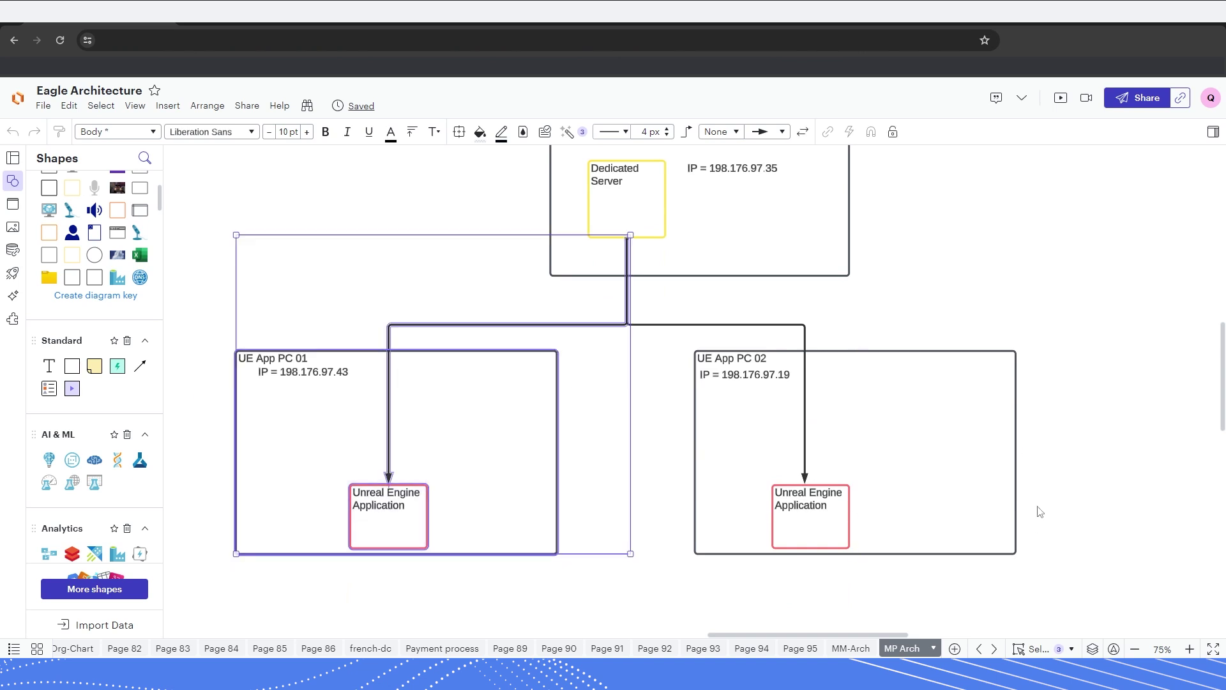
click(1064, 442)
drag(663, 412, 1113, 598)
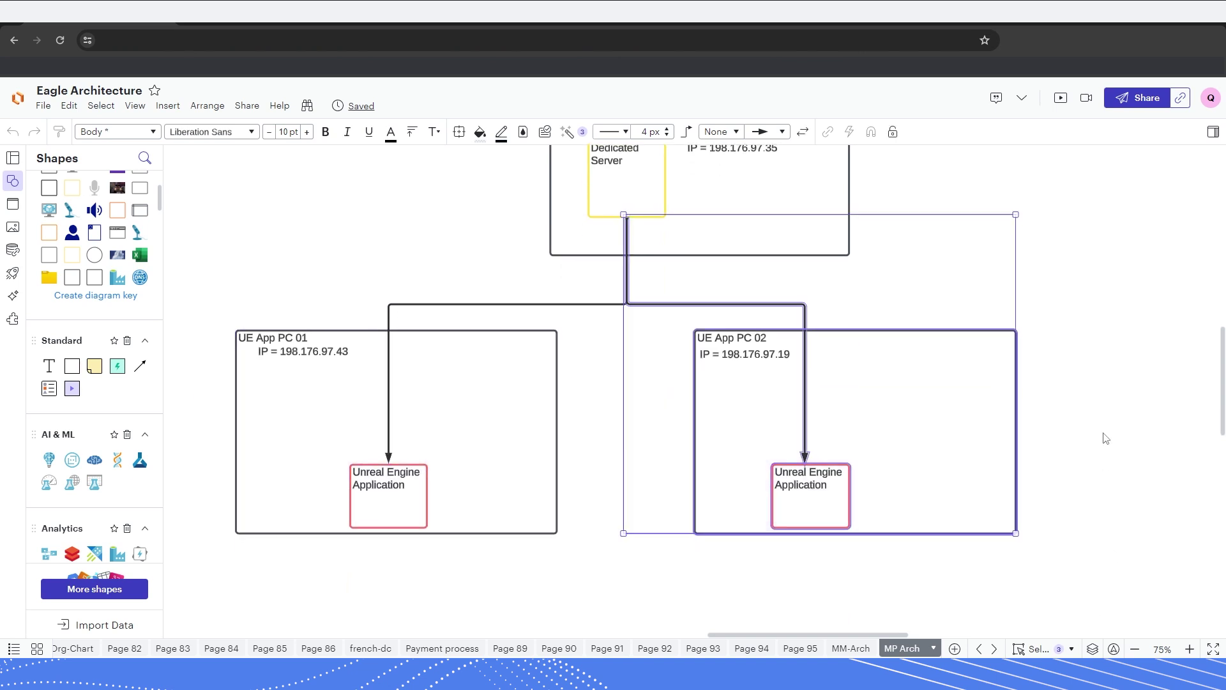
click(1106, 439)
scroll(1106, 511, up, 1)
scroll(296, 416, down, 1)
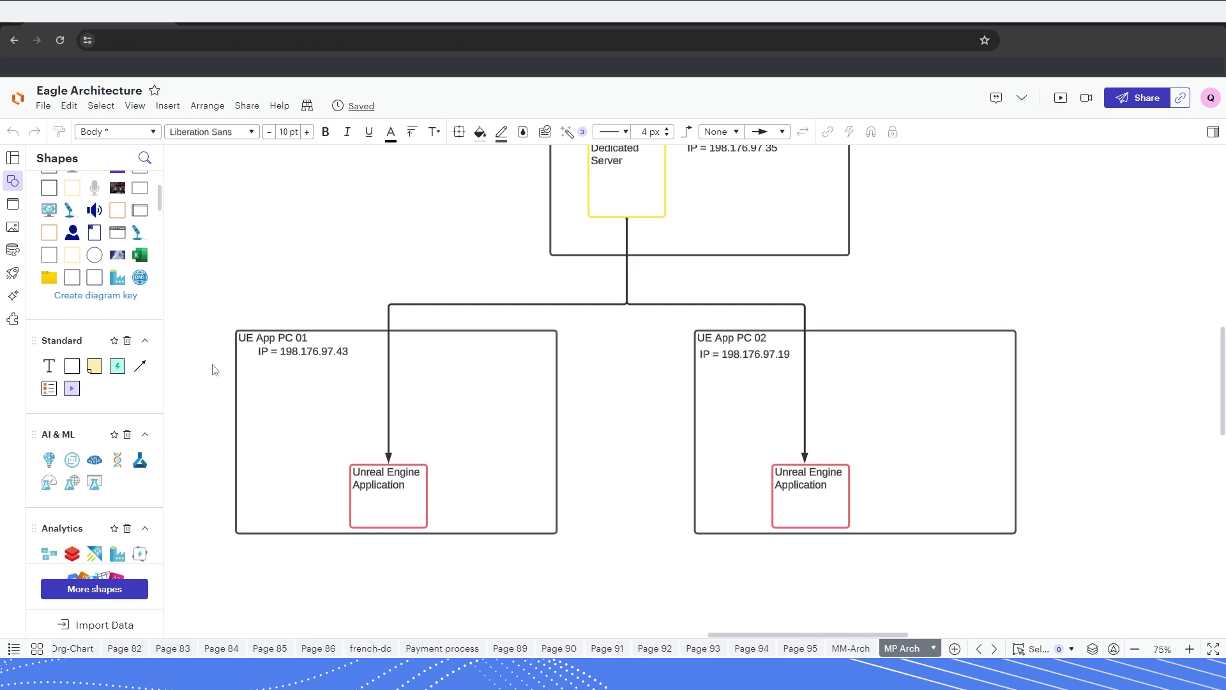
scroll(608, 506, up, 1)
scroll(620, 494, up, 1)
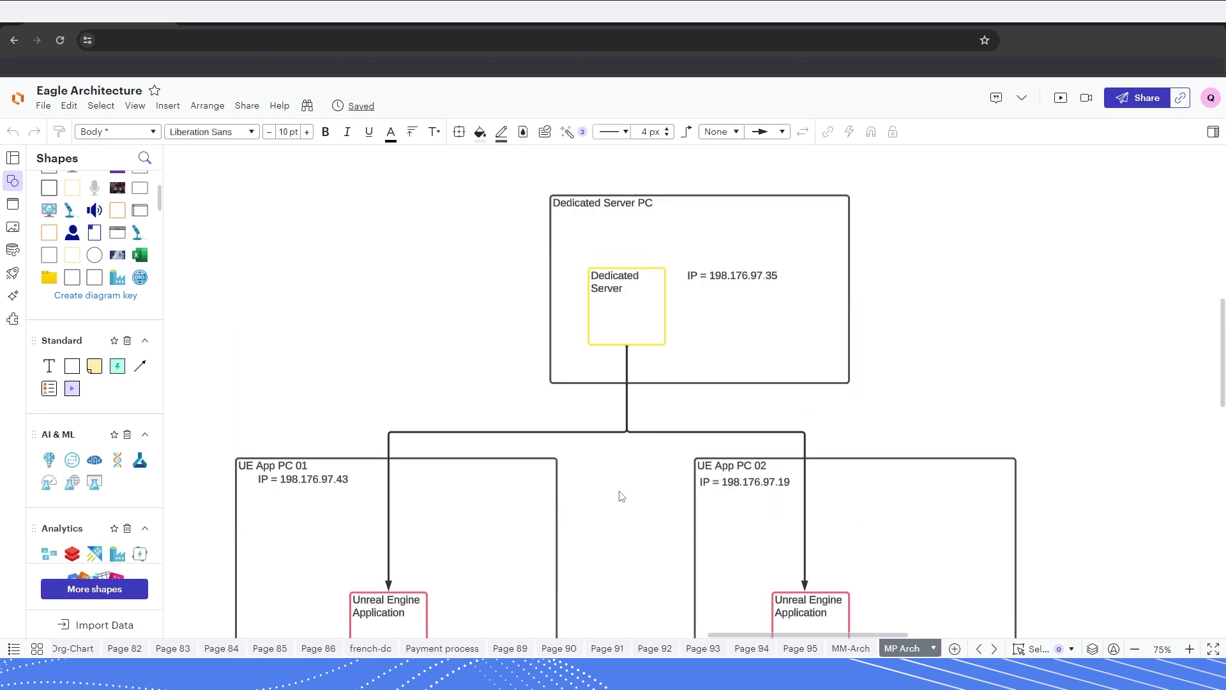
scroll(621, 496, down, 1)
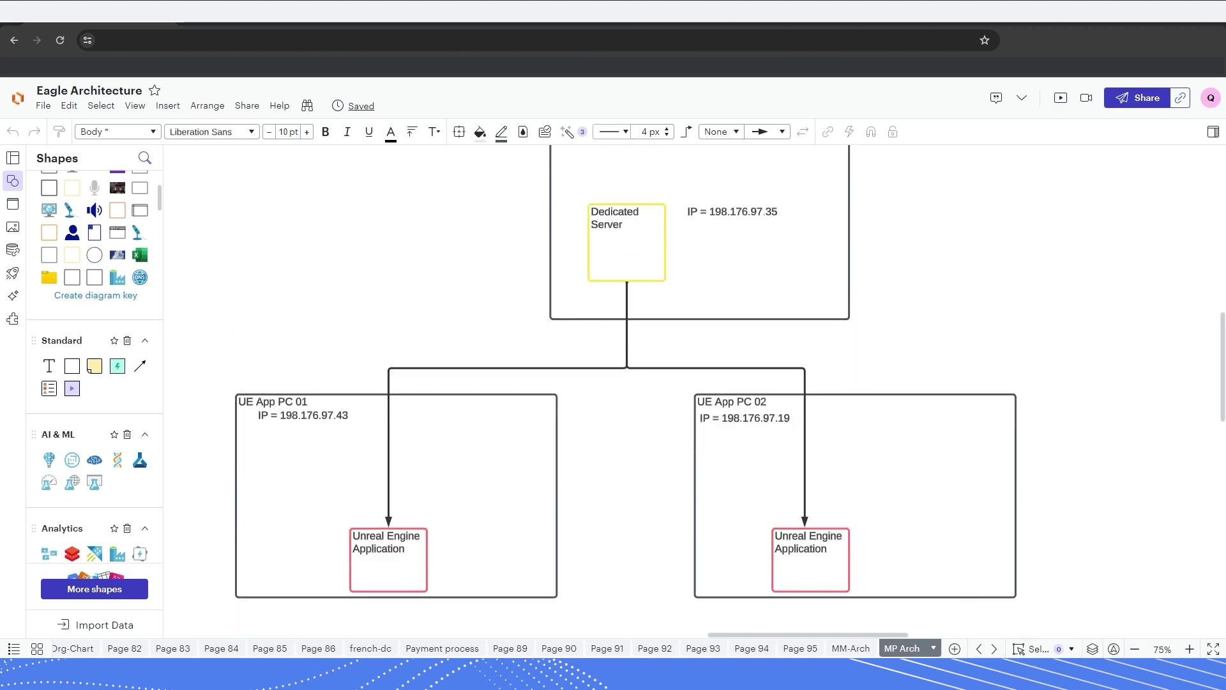
- Make the dedicated server's remote desktop window narrower
mouse_move(1022, 671)
mouse_move(1019, 610)
mouse_move(1156, 610)
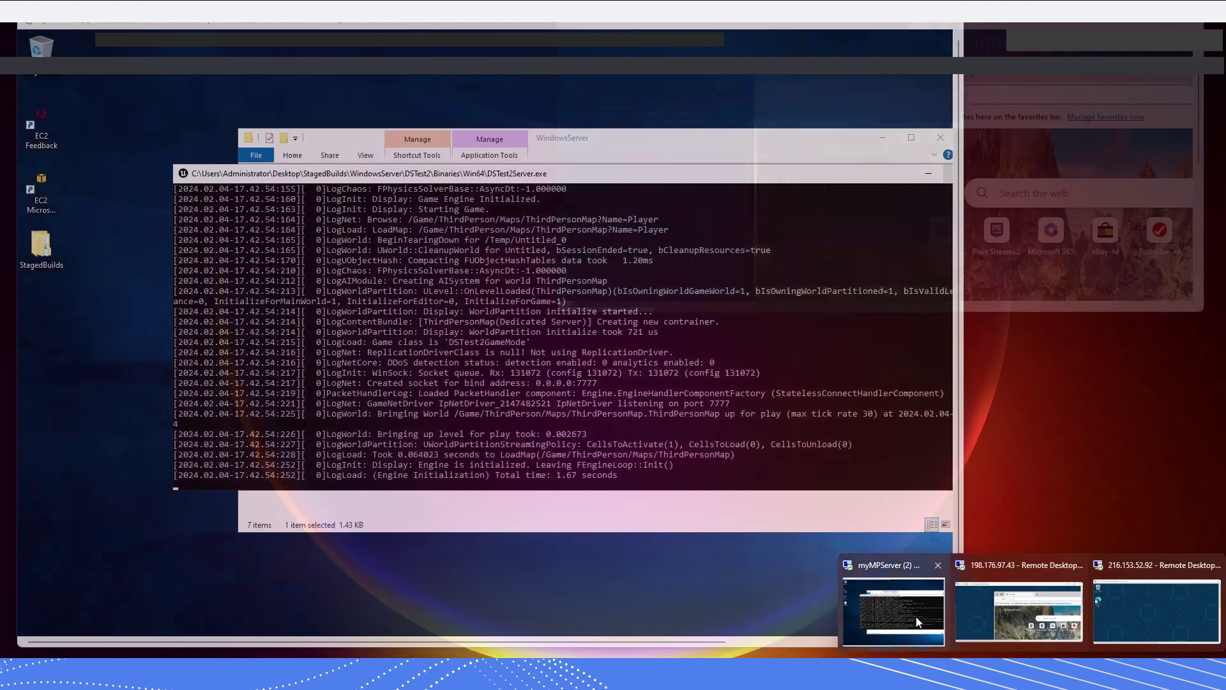
click(916, 617)
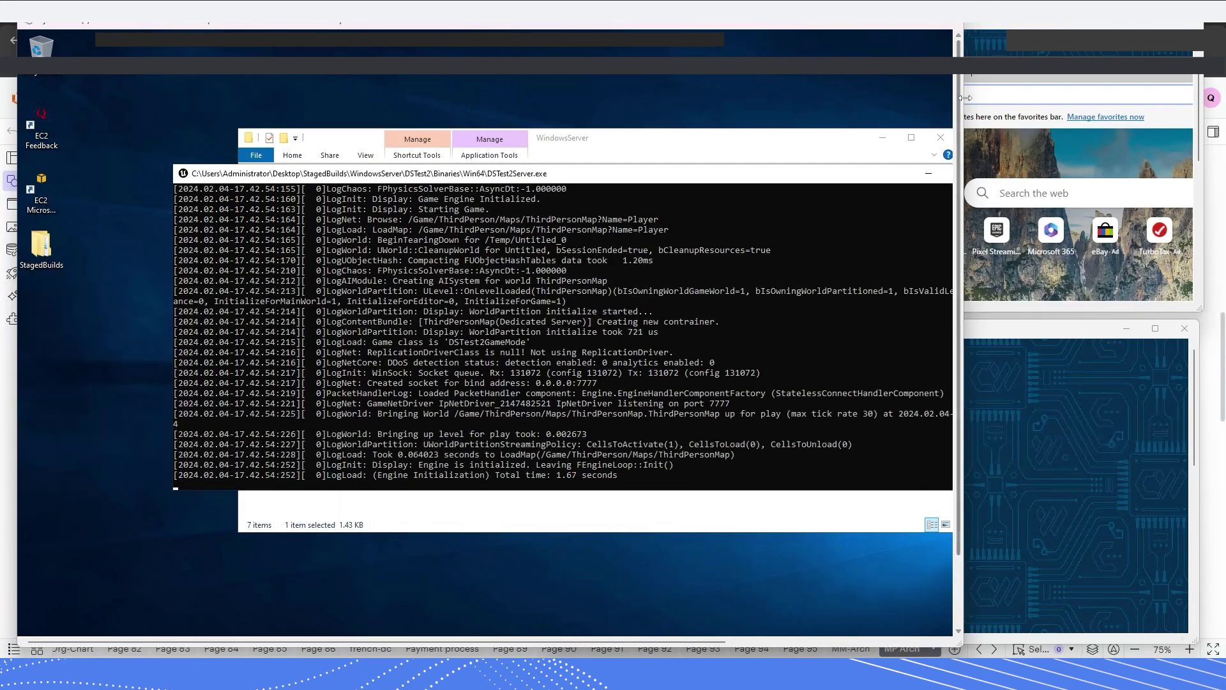
drag(948, 104, 466, 115)
- Reselect both client boxes on the diagram, then clear the selection
click(612, 295)
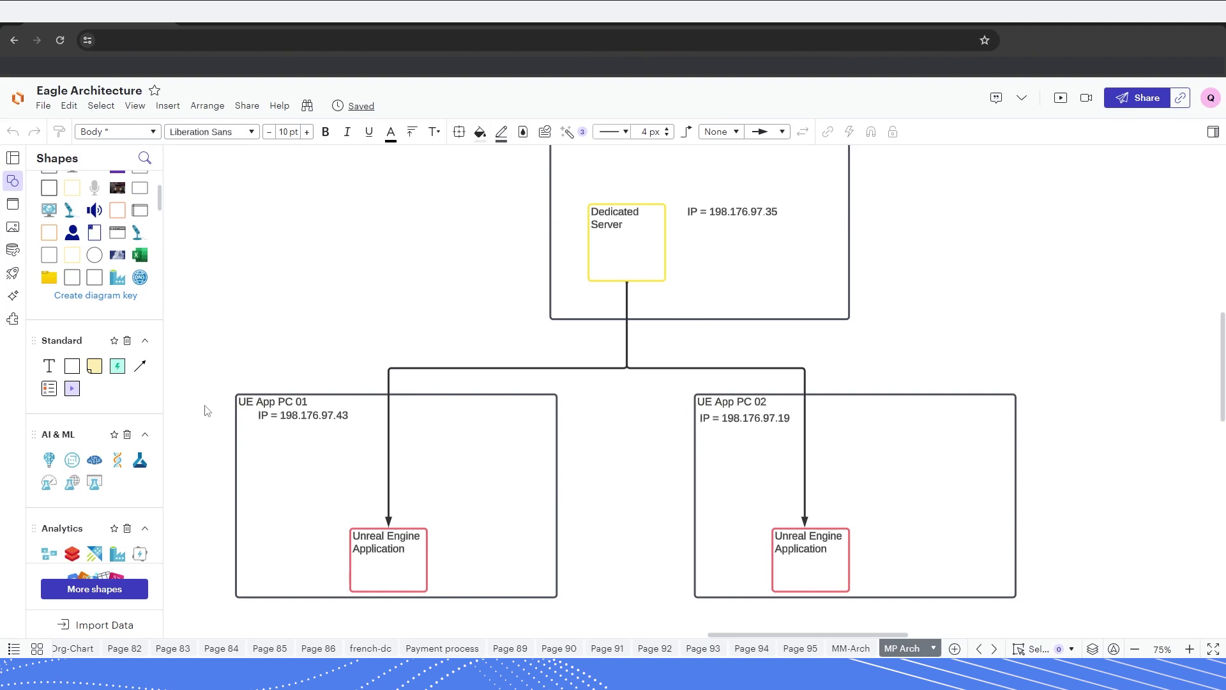
drag(205, 409, 1106, 506)
click(1079, 513)
scroll(1079, 513, up, 2)
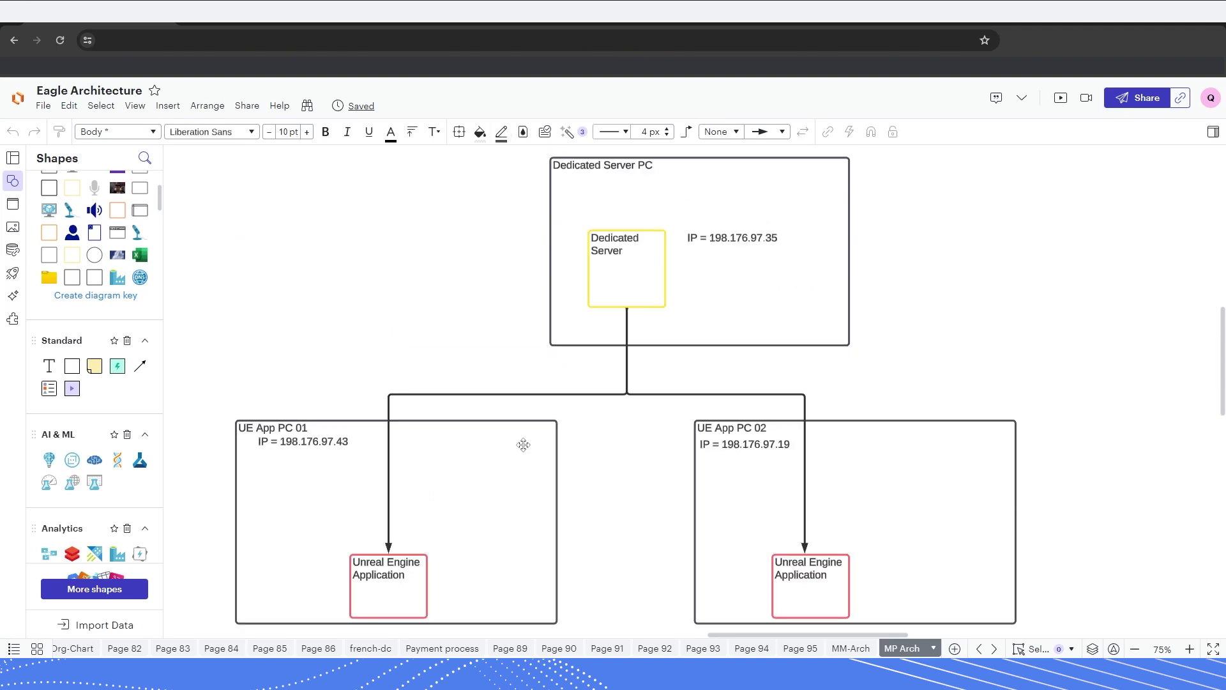
scroll(417, 515, down, 1)
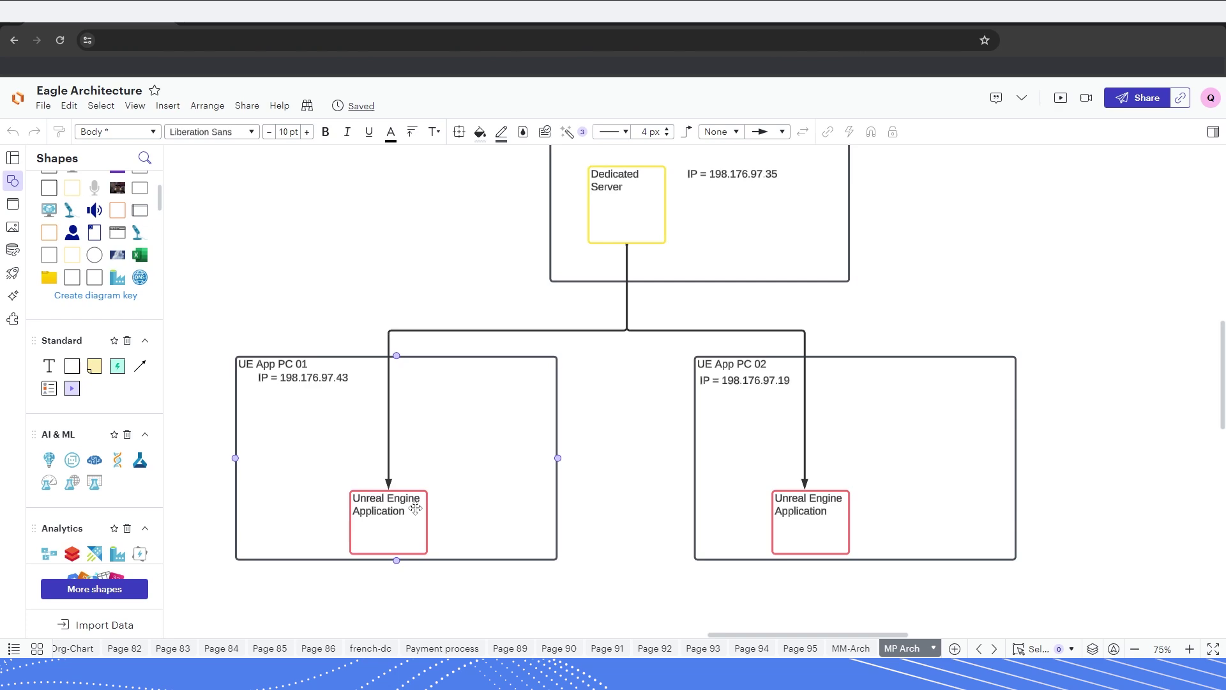
scroll(474, 471, up, 1)
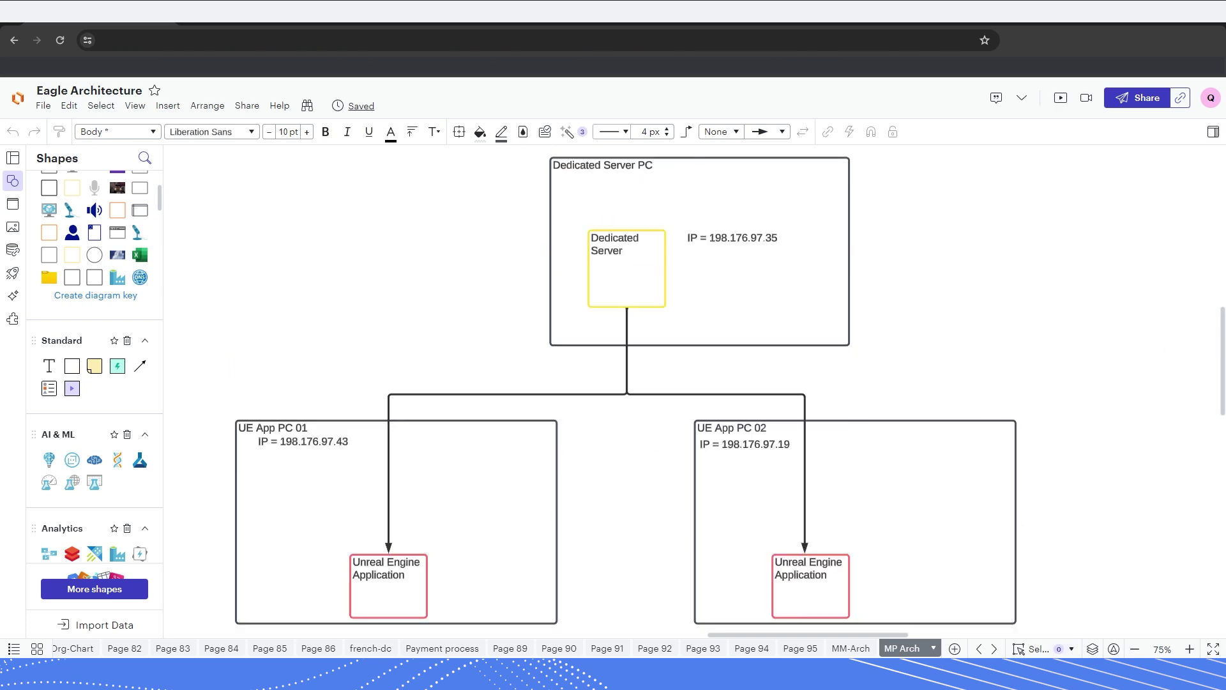
- Snap the first client's remote desktop to the left half and the second to the right
mouse_move(1051, 667)
click(1022, 597)
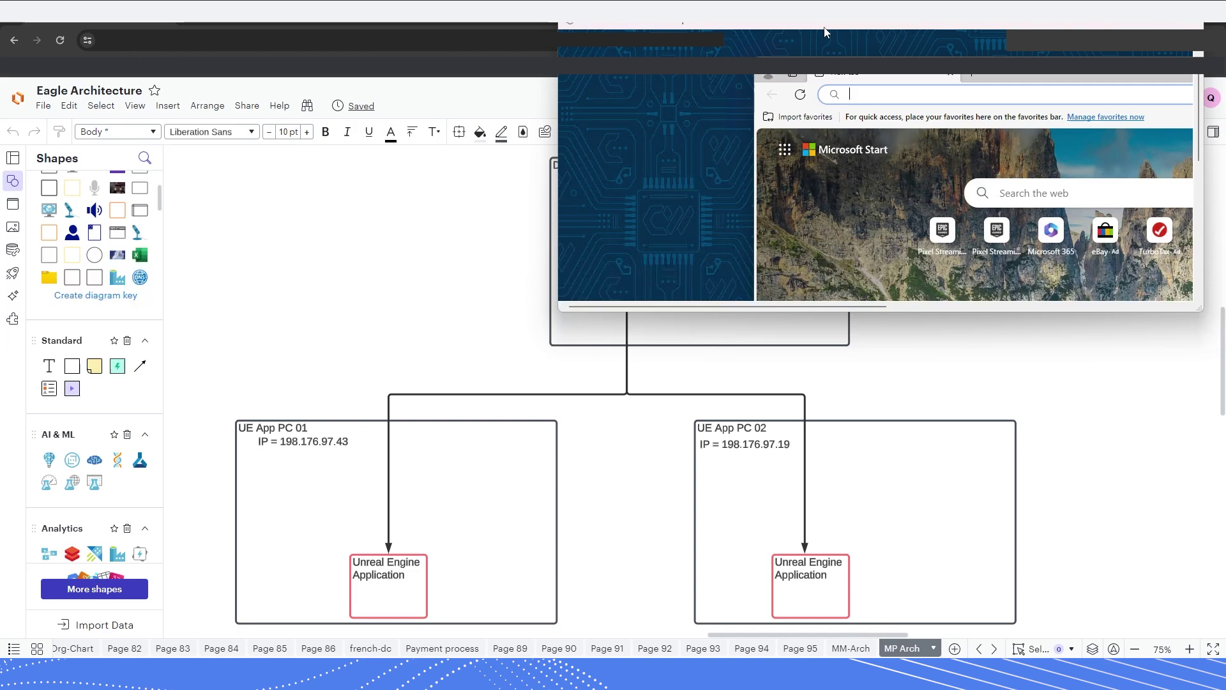
drag(824, 32, 3, 275)
mouse_move(1047, 670)
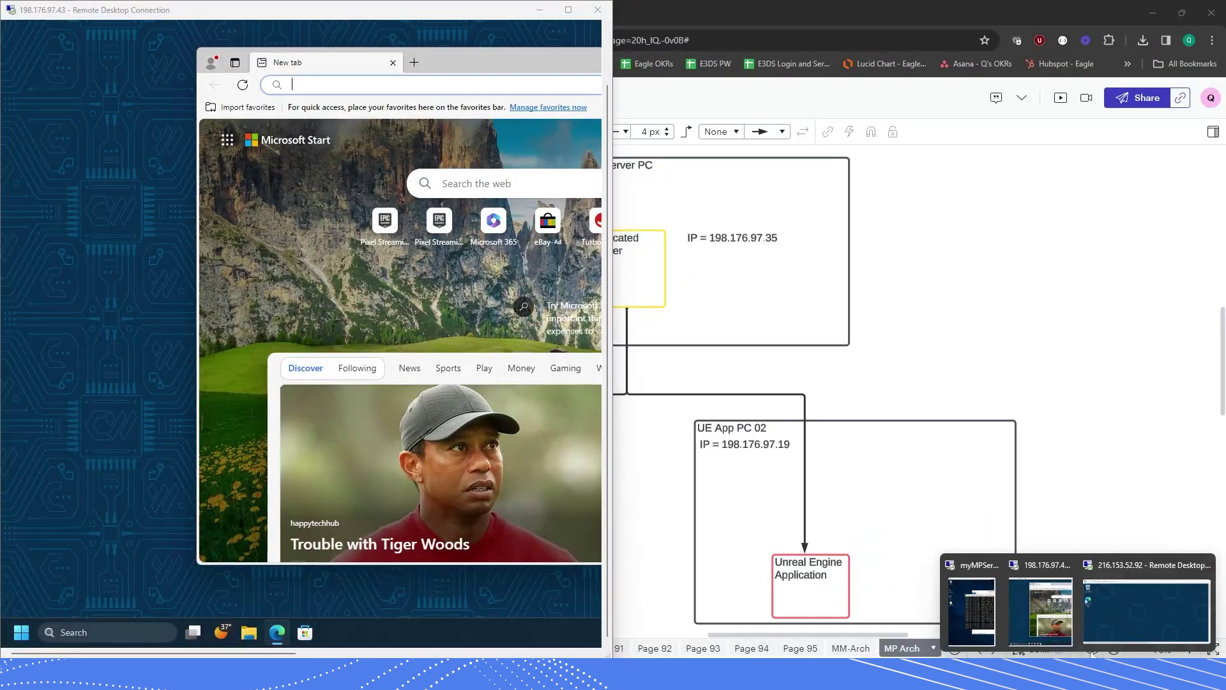
click(1119, 608)
drag(856, 335, 1206, 323)
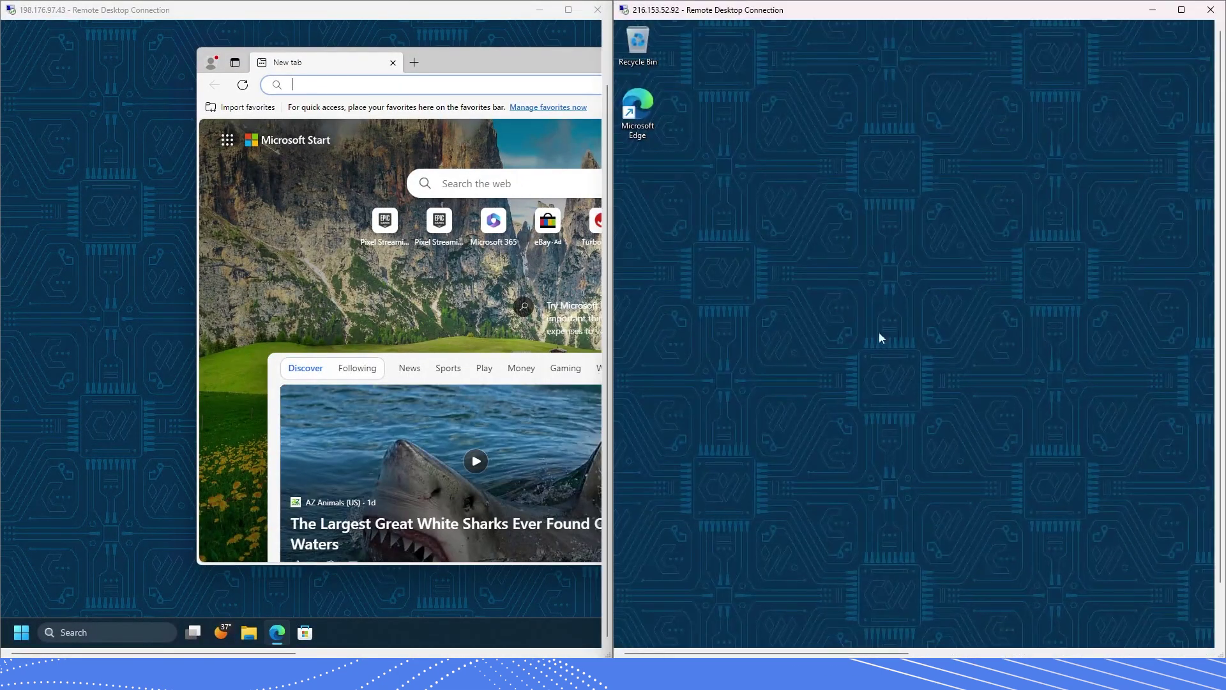
- Focus the first client's Edge address bar and move the browser left to widen it
click(438, 85)
text(216.153.52.92)
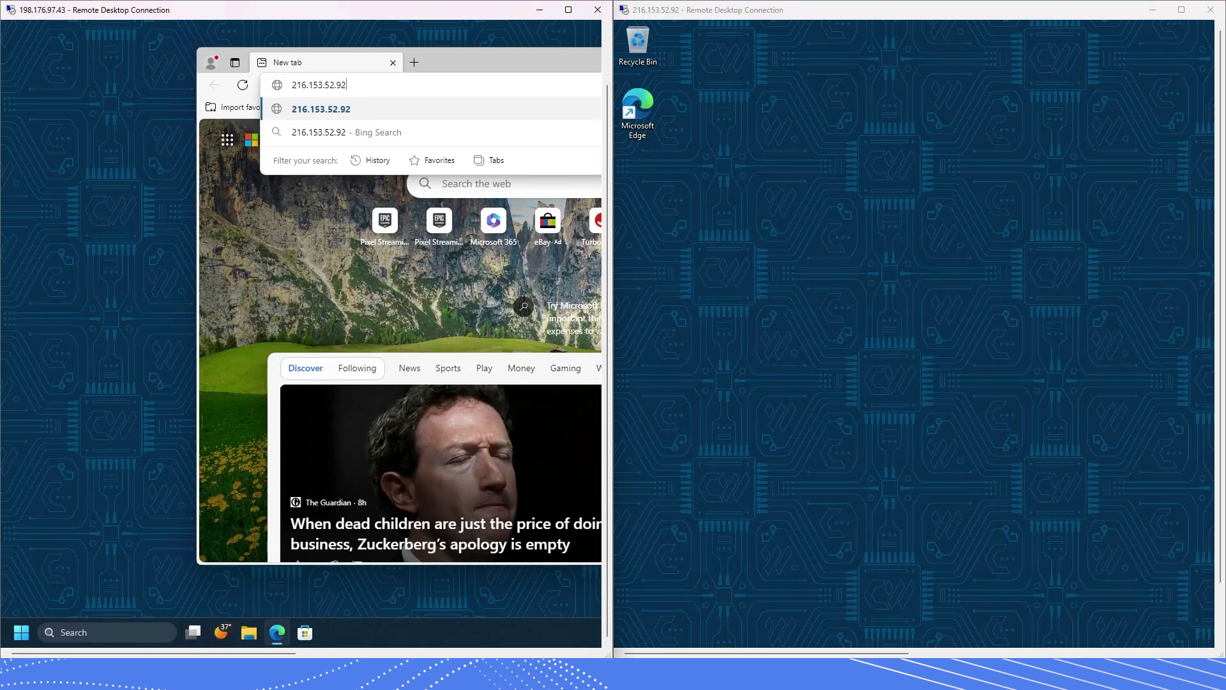
key(Escape)
click(876, 200)
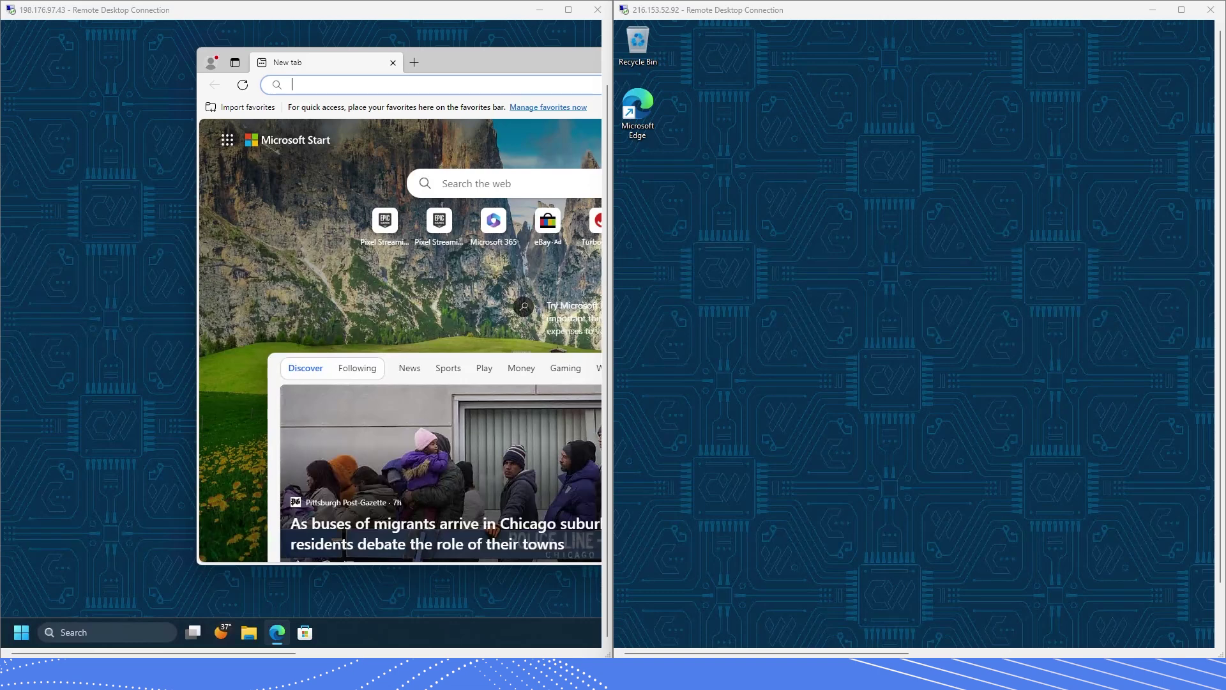
click(477, 68)
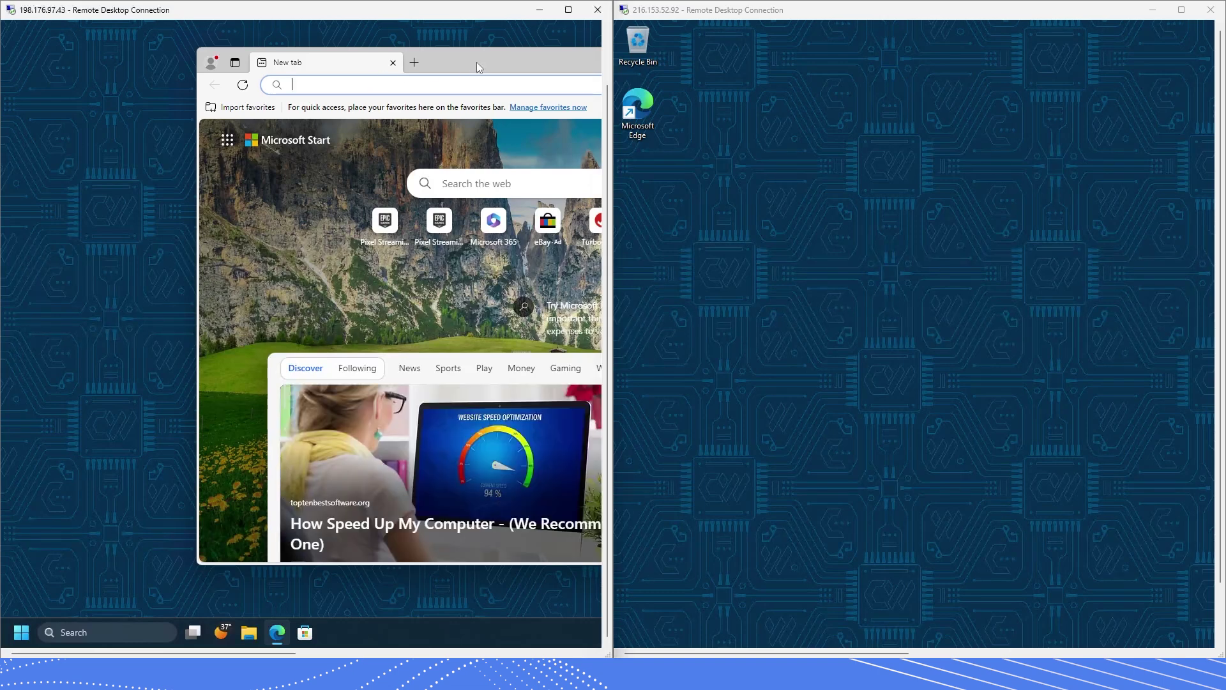
drag(485, 61, 342, 66)
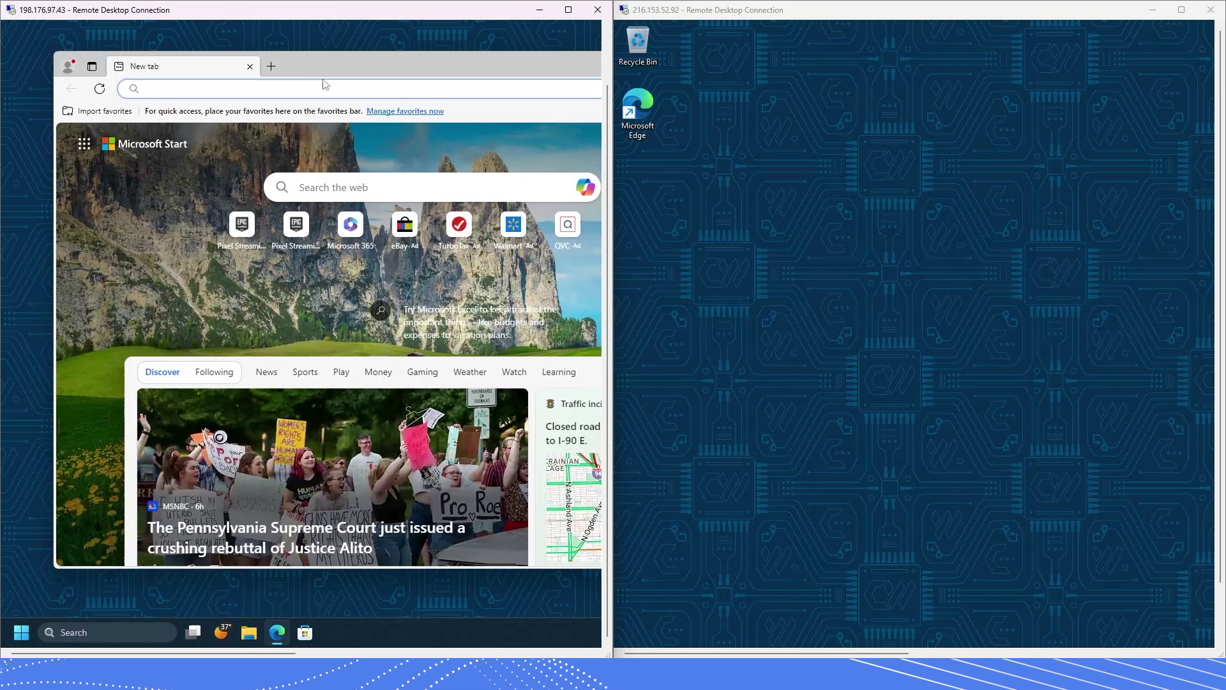
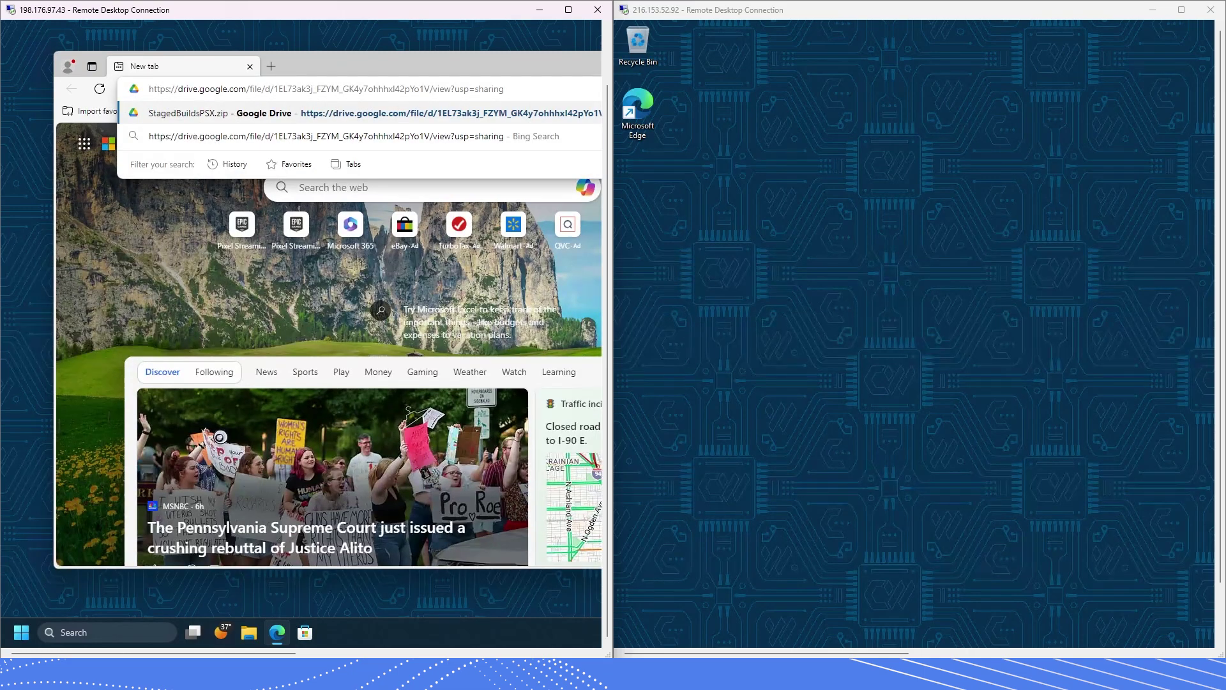
- Download StagedBuildsPSX.zip from the pasted Google Drive link, confirming Download anyway
key(Return)
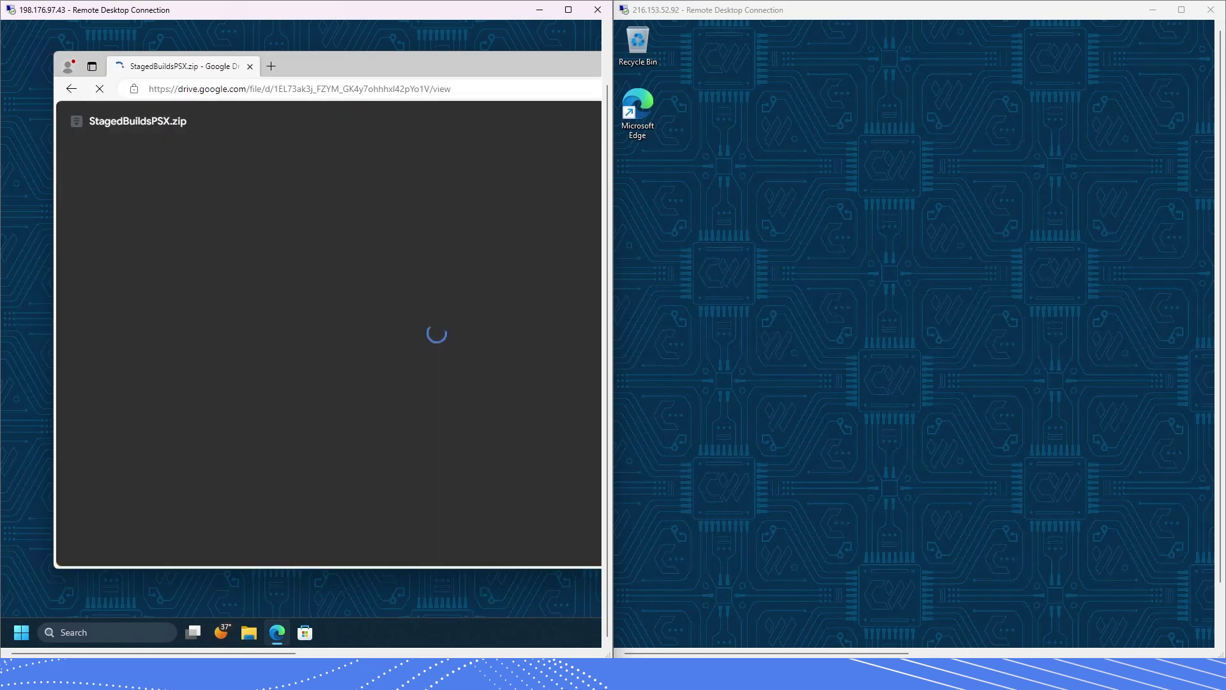
mouse_move(449, 69)
mouse_down()
mouse_move(400, 67)
mouse_move(466, 62)
mouse_up()
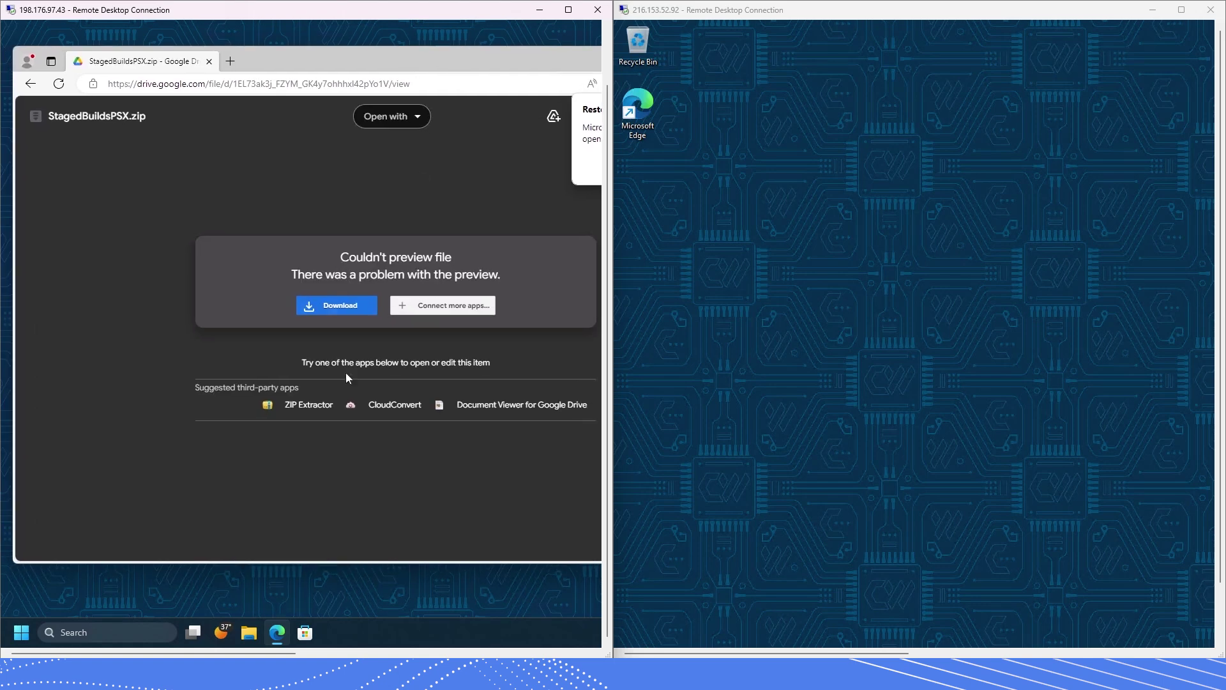
click(356, 303)
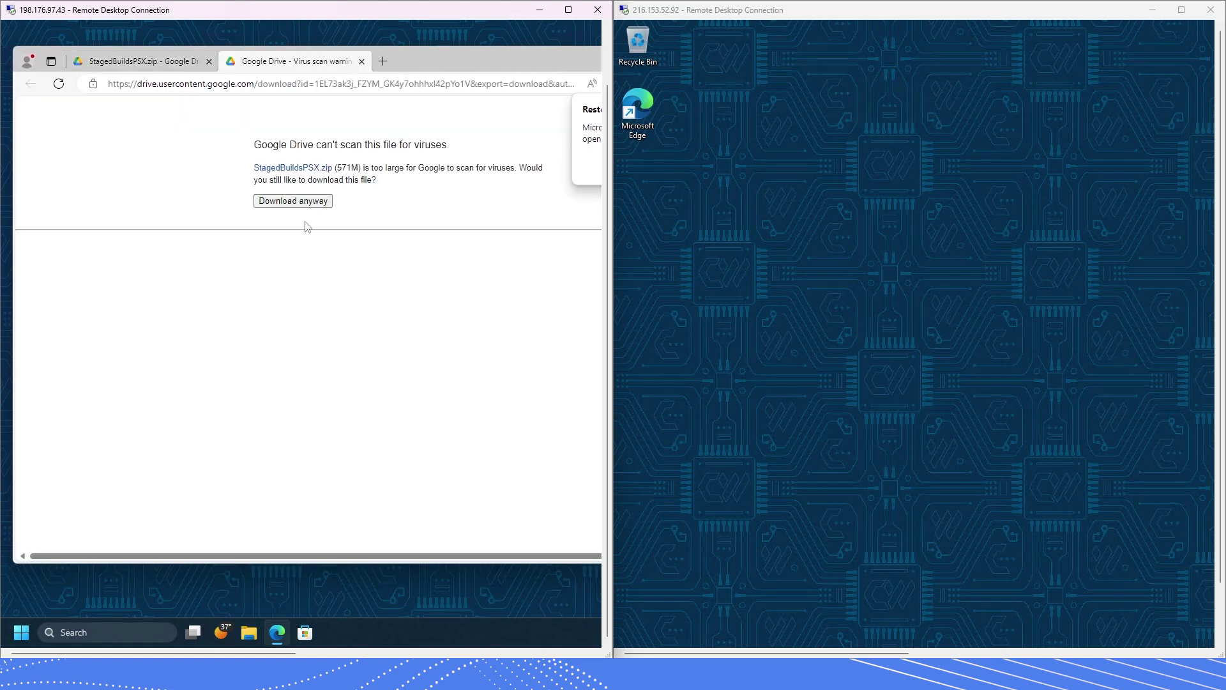
click(294, 202)
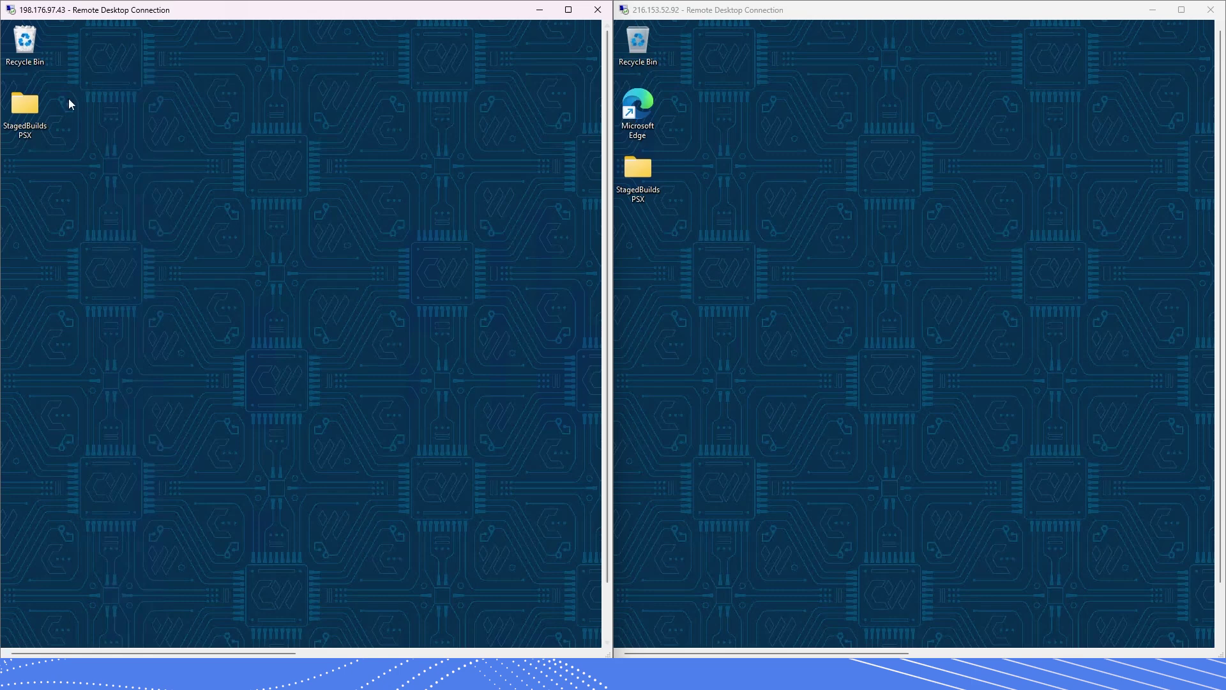
click(646, 178)
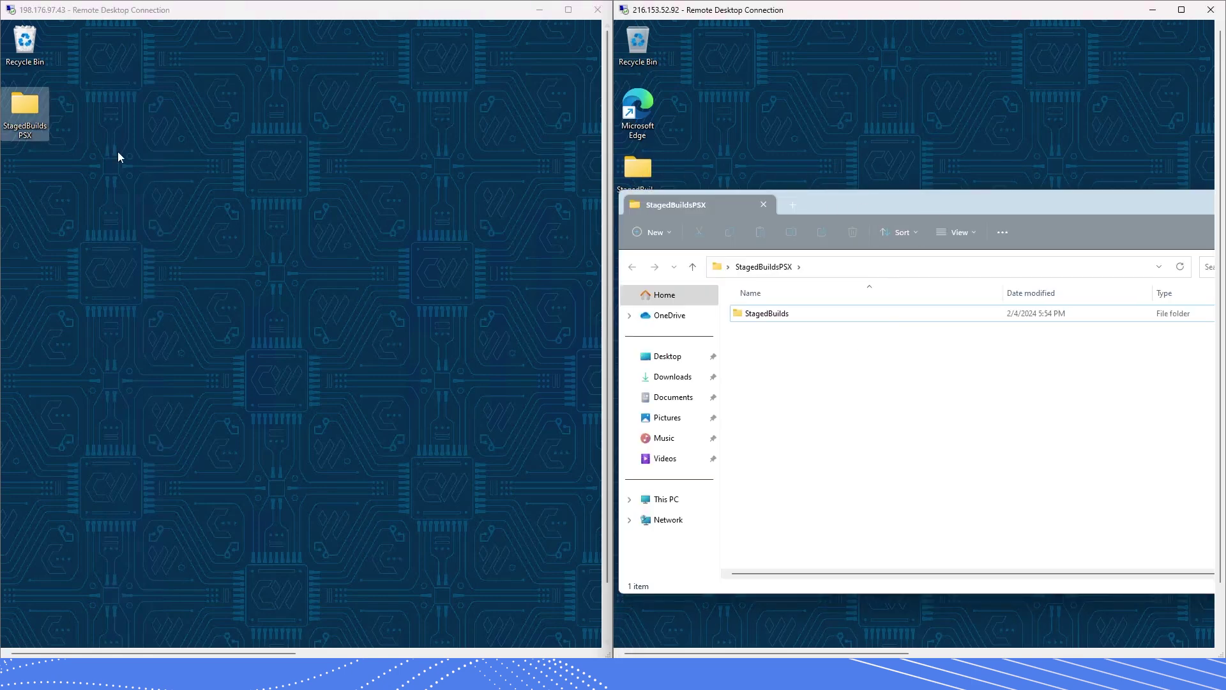
- Open StagedBuildsPSX > StagedBuilds > Windows on the first PC to reach DSTest2.exe
double_click(19, 110)
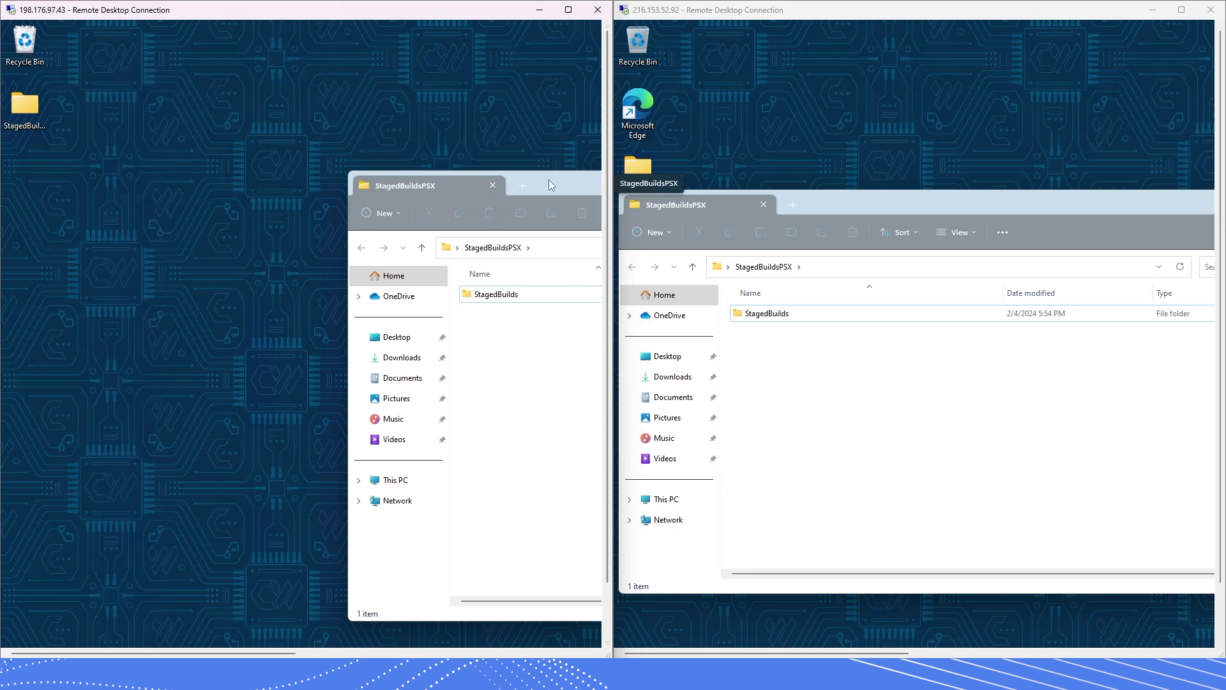
drag(549, 179, 237, 150)
double_click(186, 265)
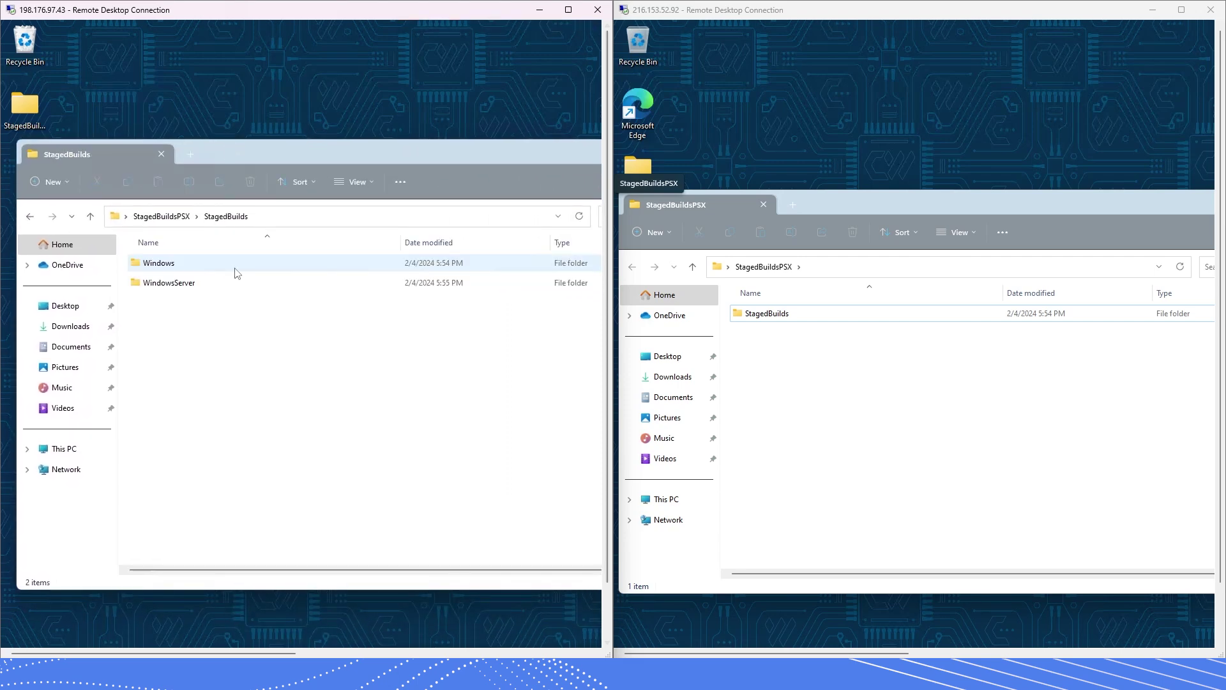
double_click(164, 289)
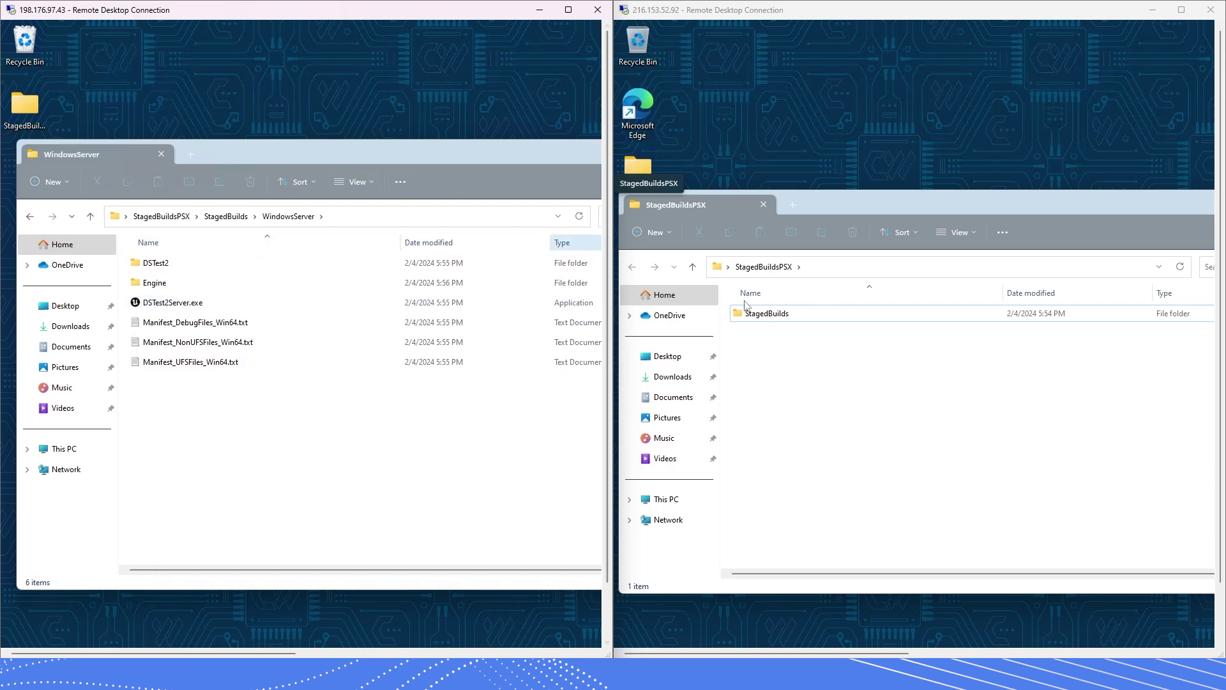
click(869, 206)
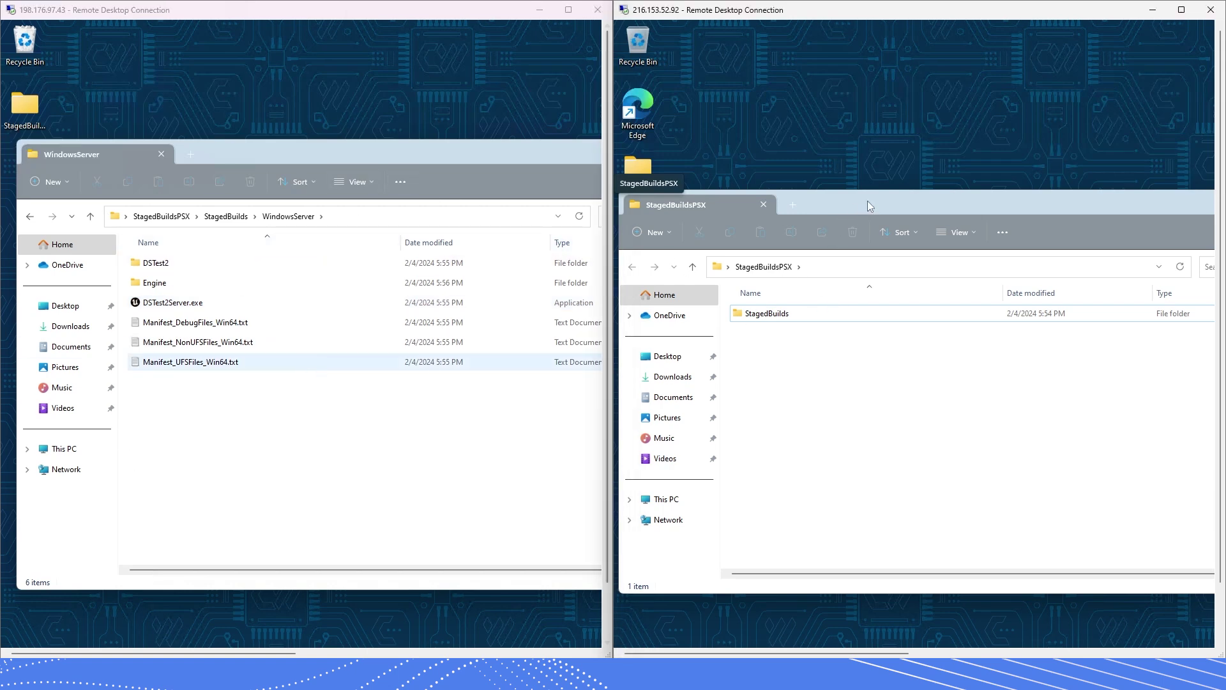
drag(860, 204, 916, 176)
click(227, 432)
key(alt+Up)
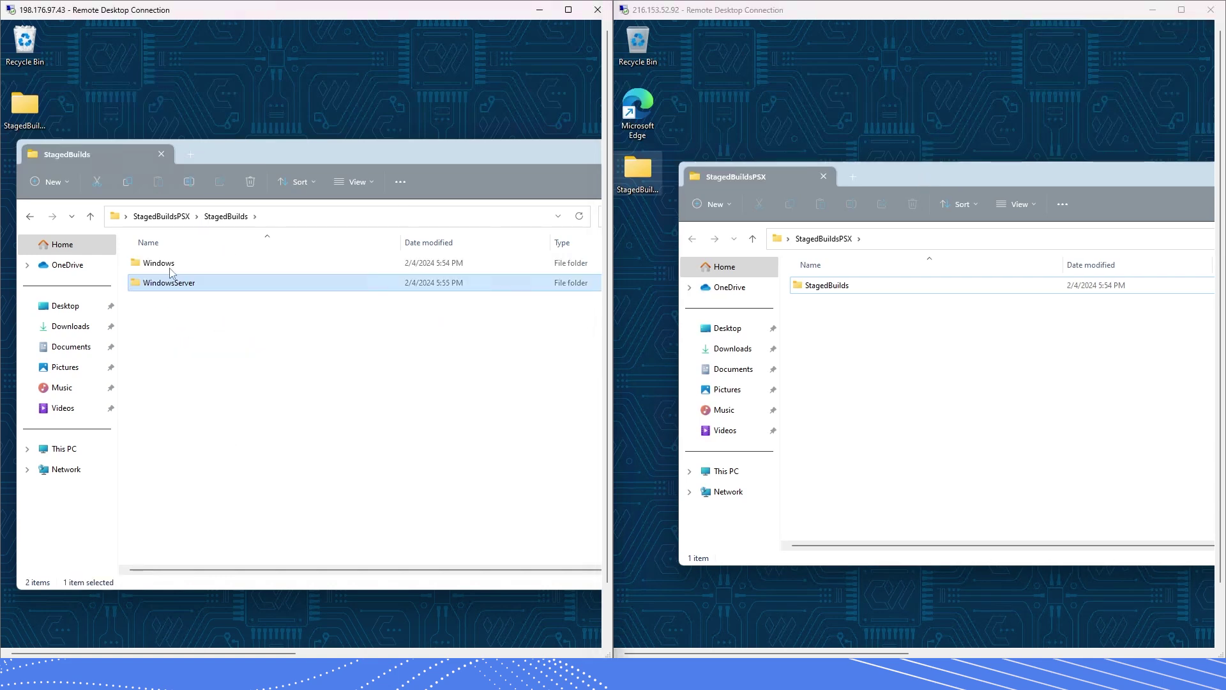
double_click(171, 270)
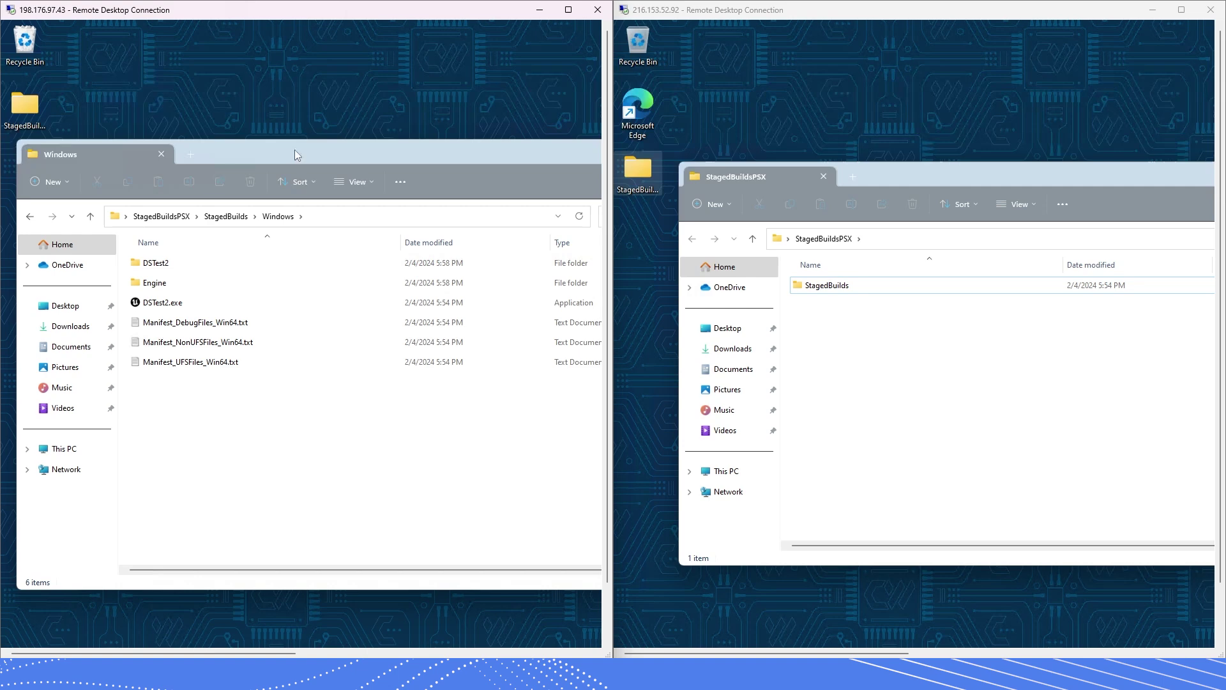
mouse_move(295, 151)
mouse_down()
mouse_move(346, 141)
mouse_move(303, 146)
mouse_up()
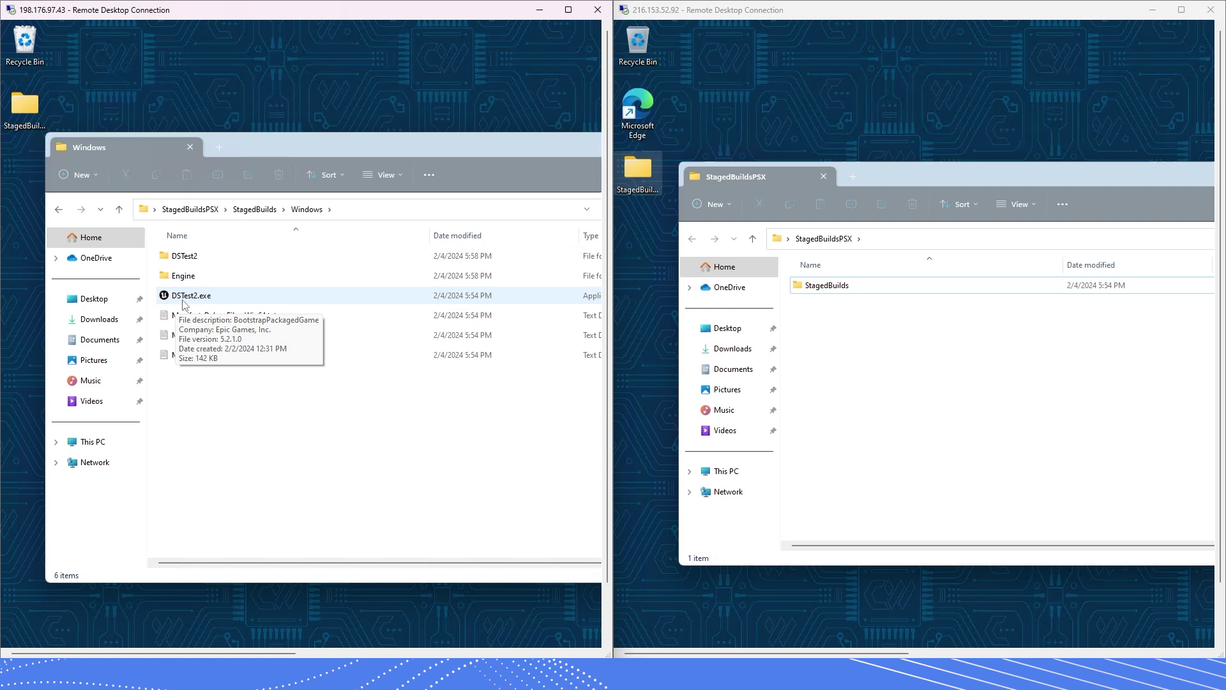
- Launch DSTest2.exe on the first PC, and from StagedBuilds > Windows on the second
double_click(193, 298)
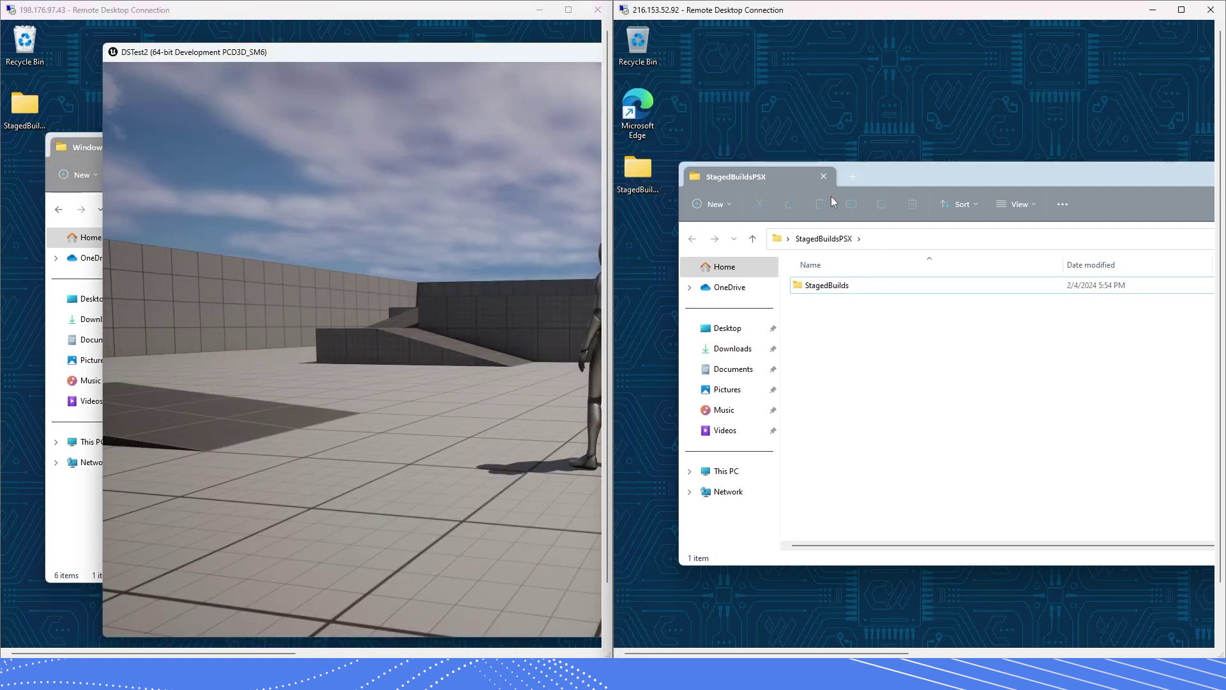
click(806, 285)
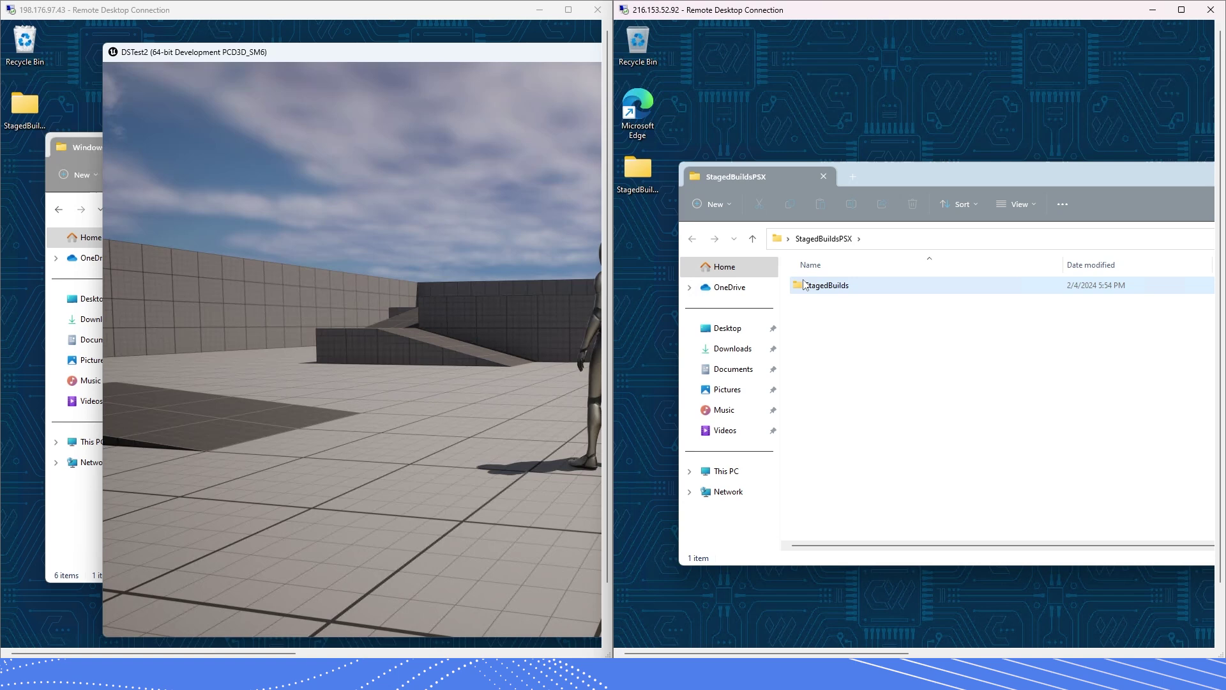
double_click(806, 286)
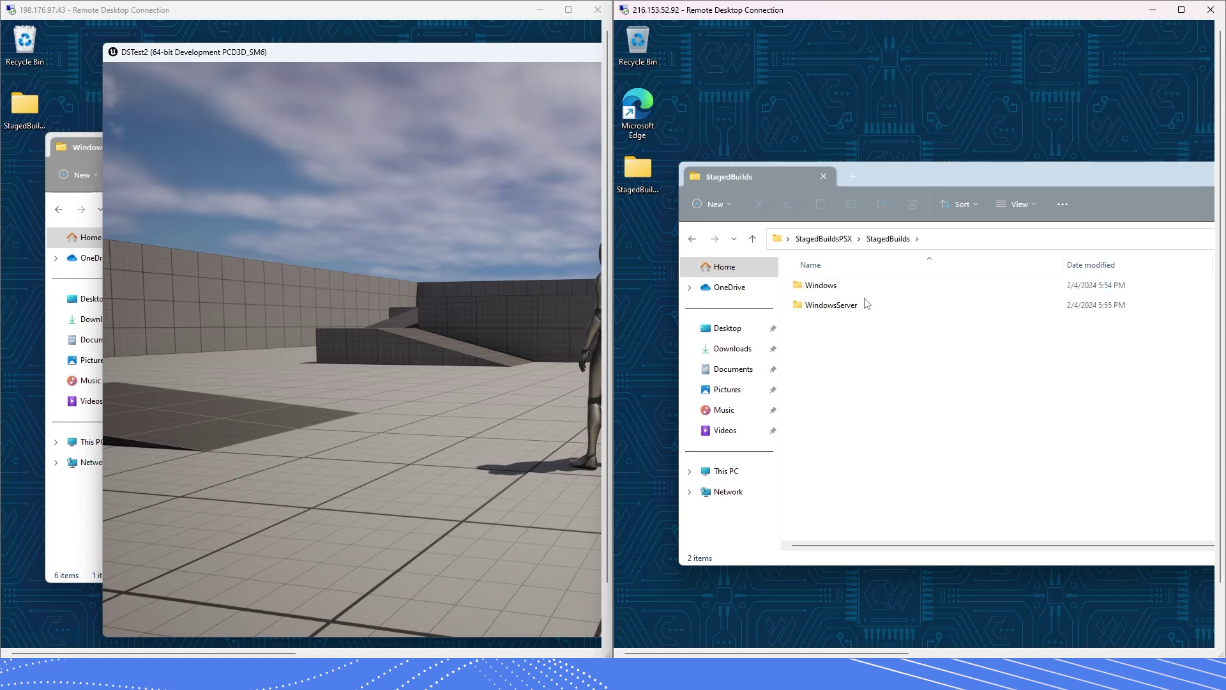
double_click(830, 285)
double_click(827, 326)
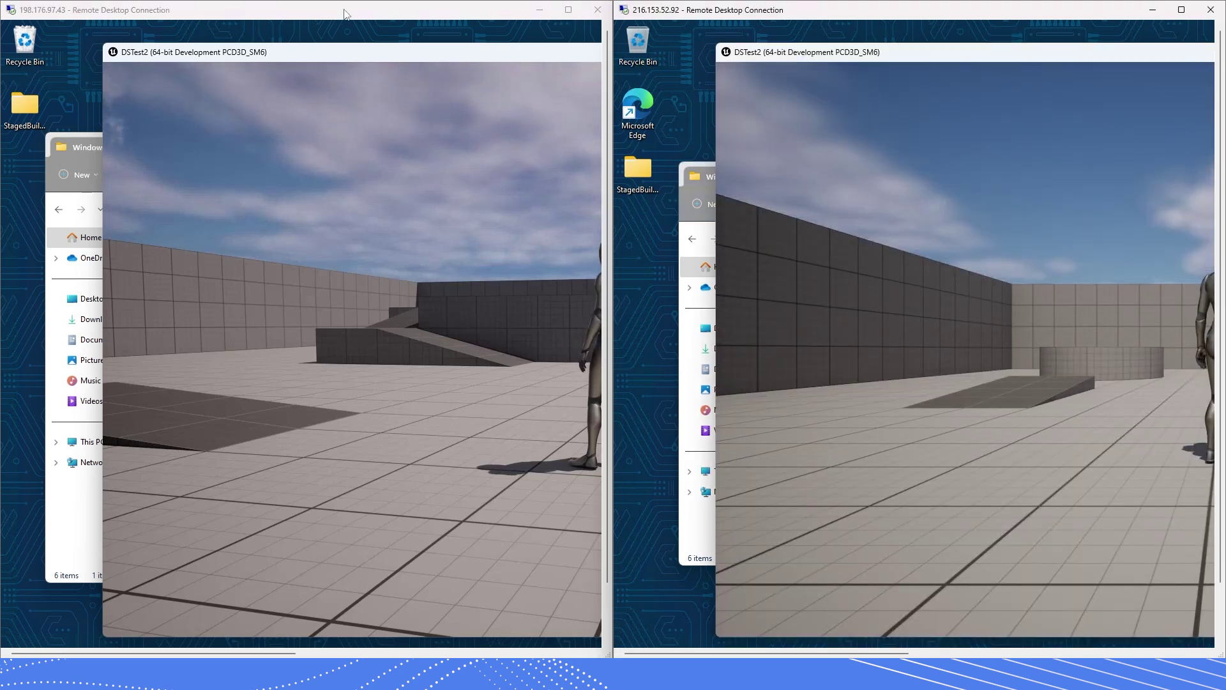
- Focus each client's game window in turn and adjust the second client's camera view
click(345, 14)
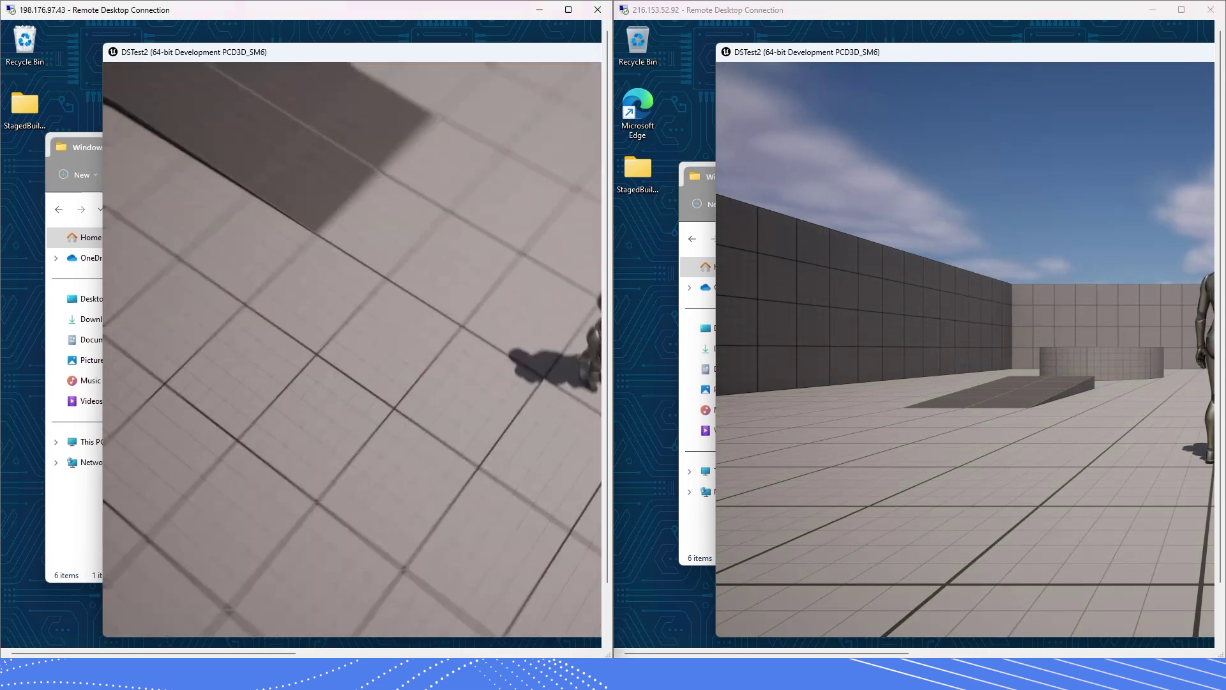
click(820, 5)
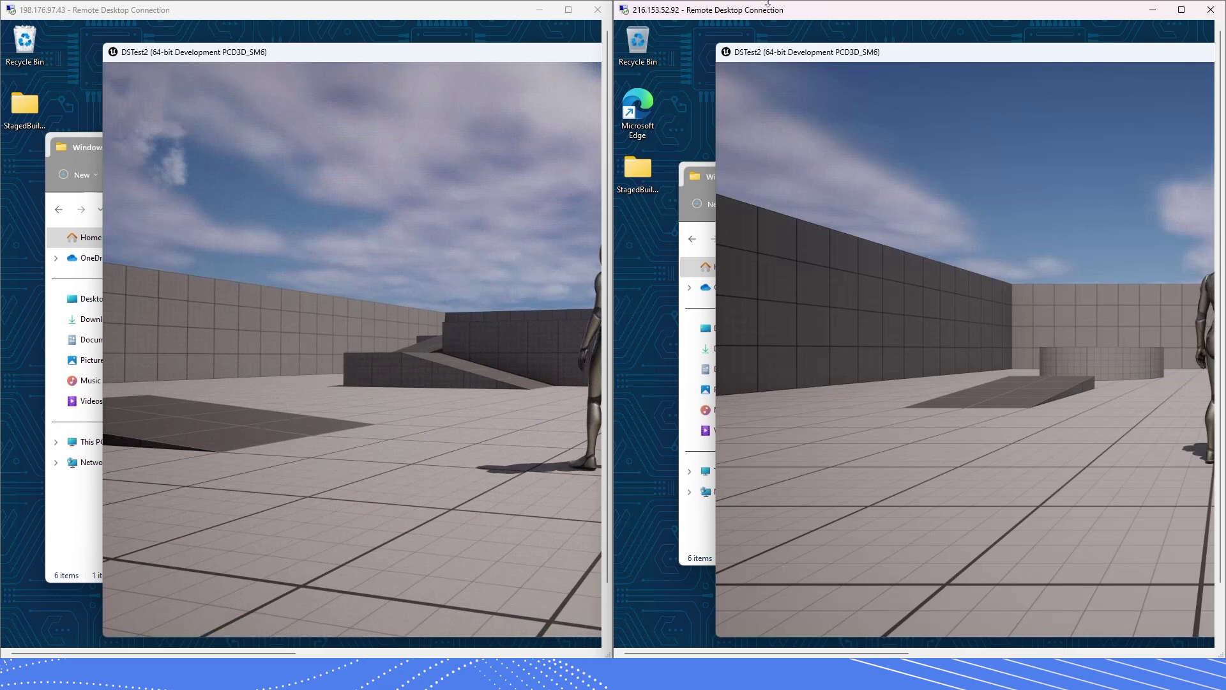
click(431, 3)
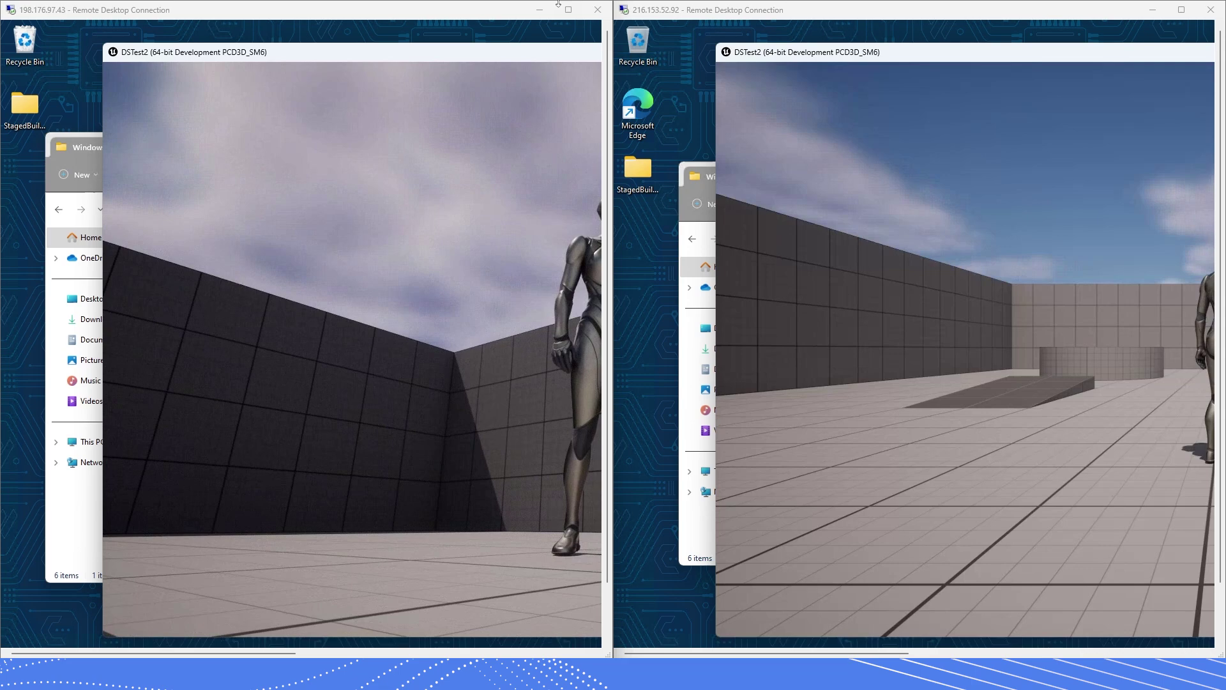
click(911, 3)
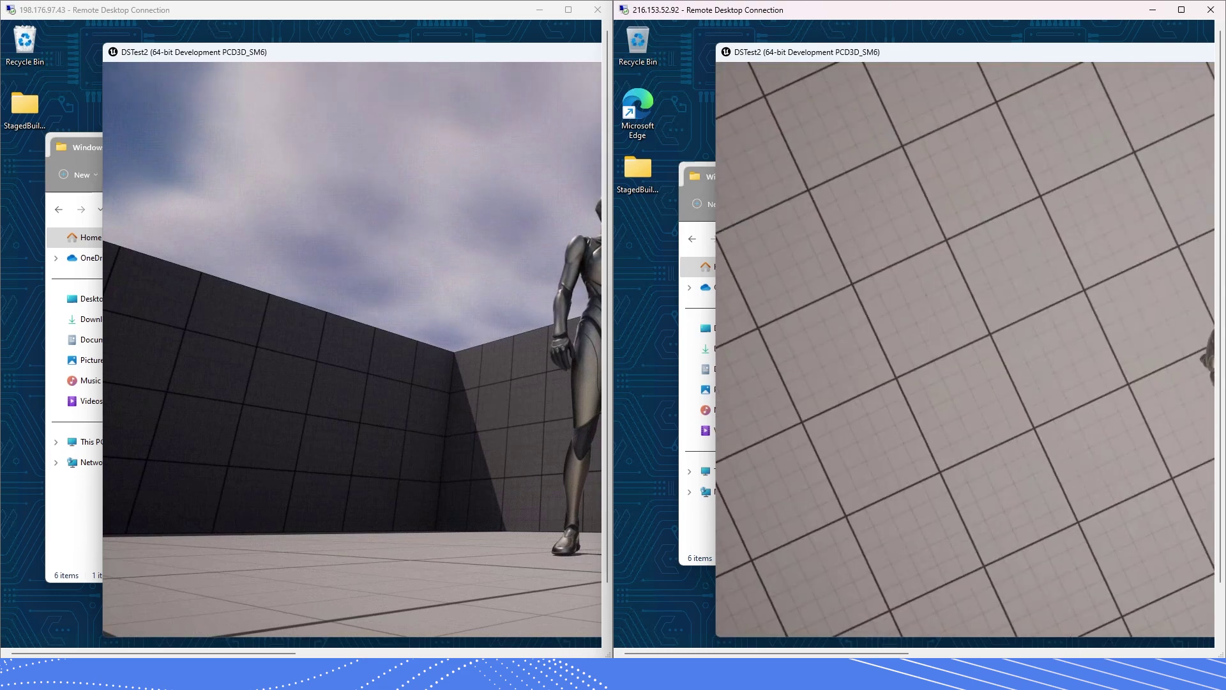
click(607, 11)
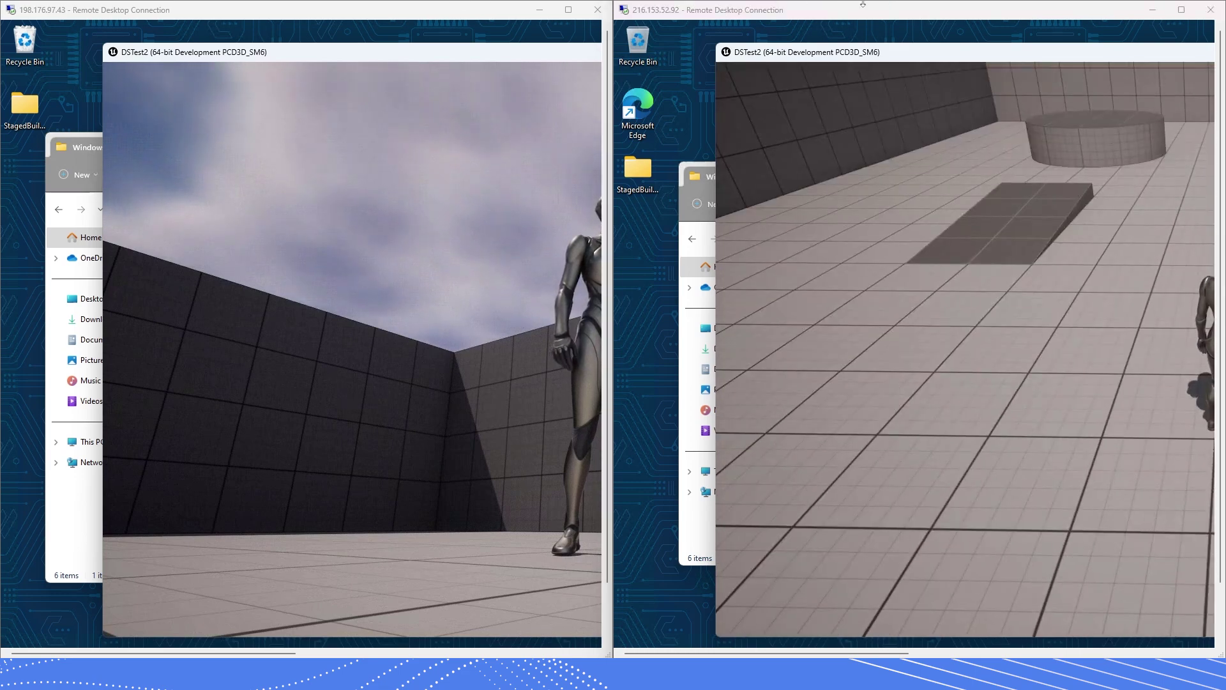
click(747, 6)
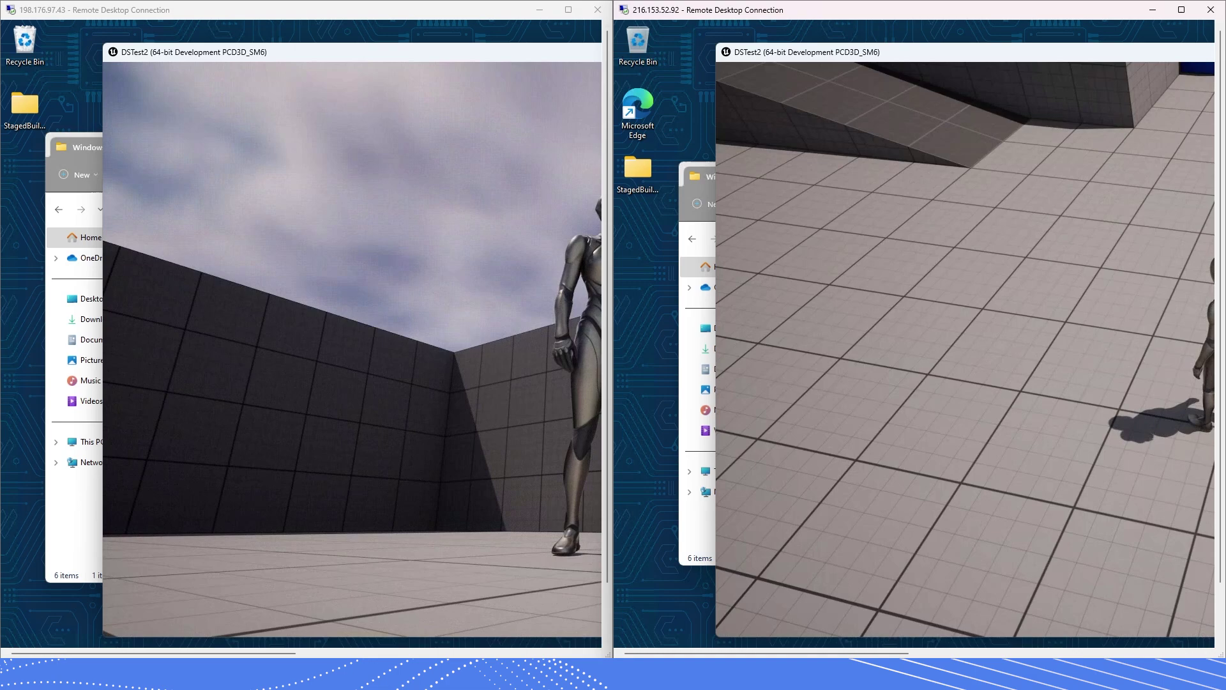
click(467, 613)
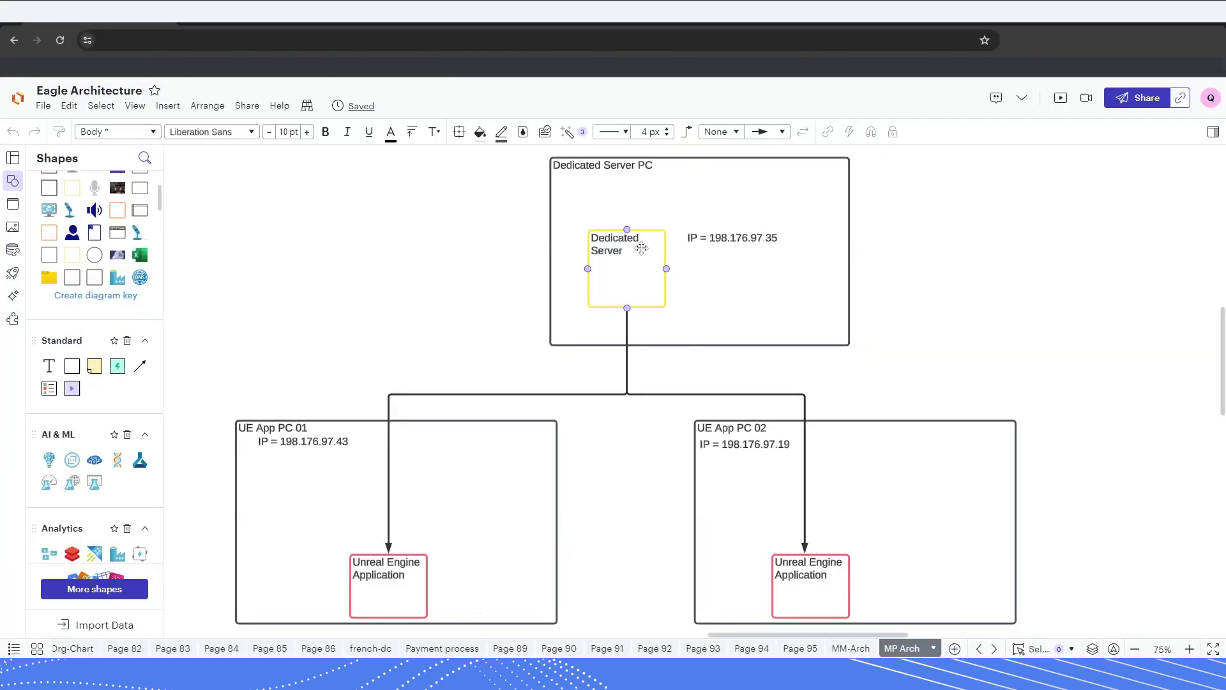
- Select the UE App PC 01 group and check the second client's game session
click(279, 456)
scroll(279, 457, down, 1)
drag(211, 393, 1096, 603)
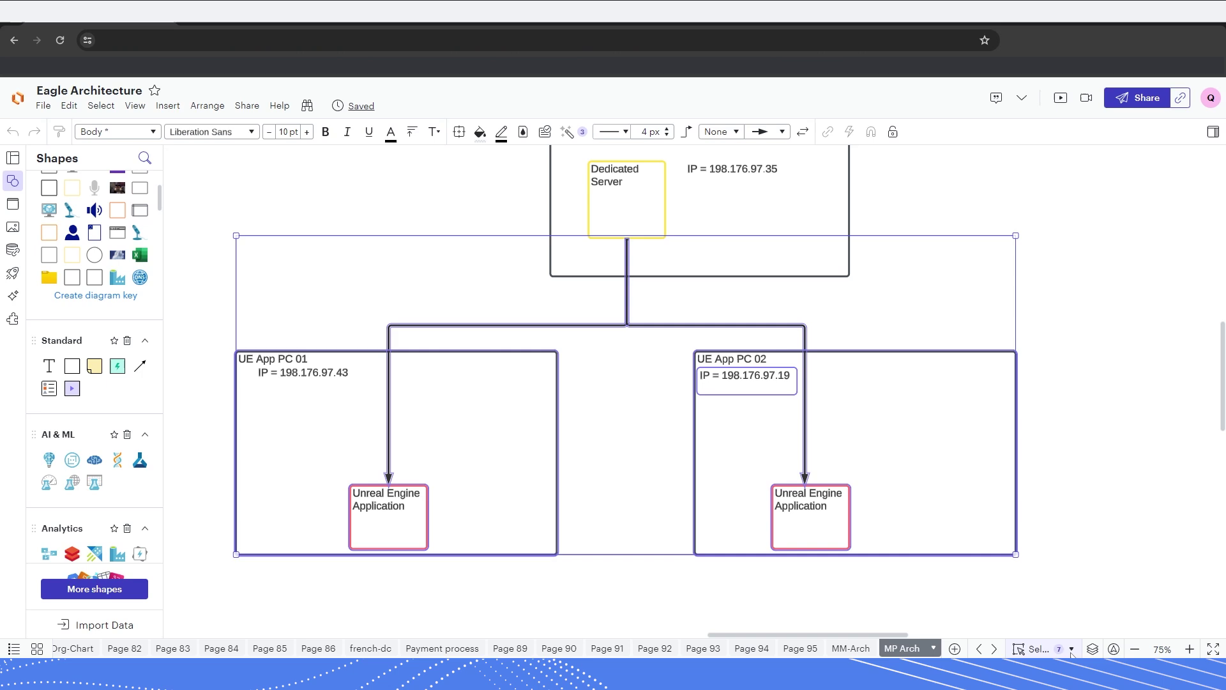
mouse_move(1073, 655)
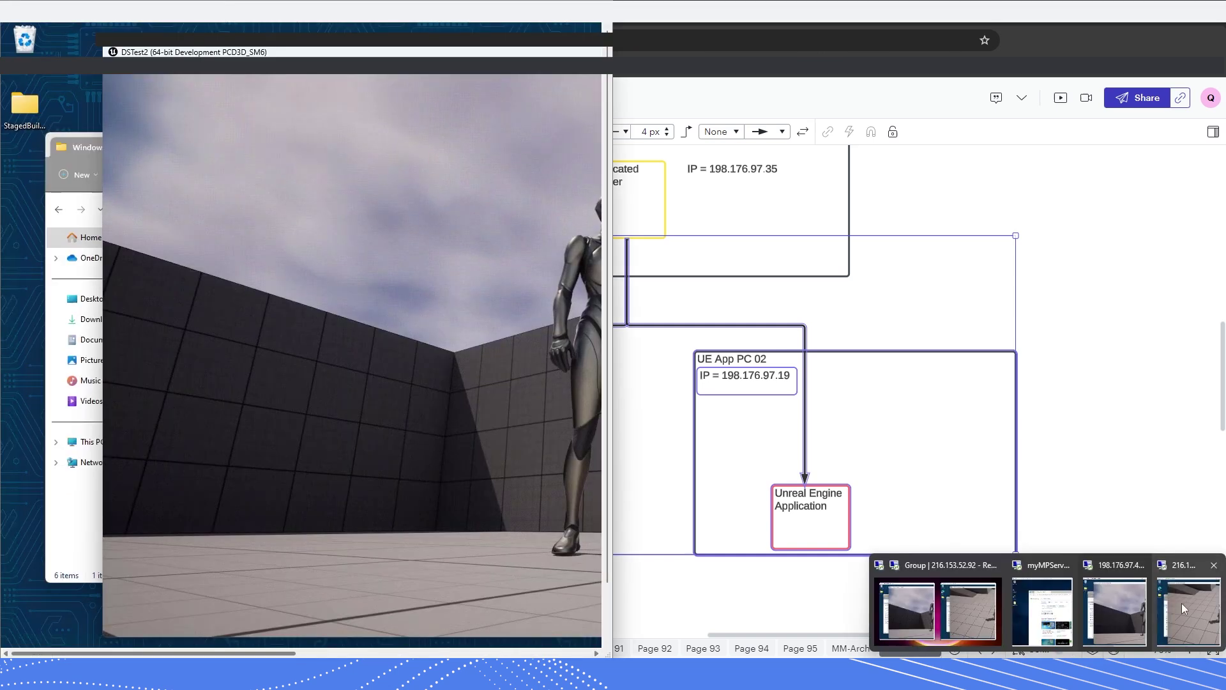
click(1185, 608)
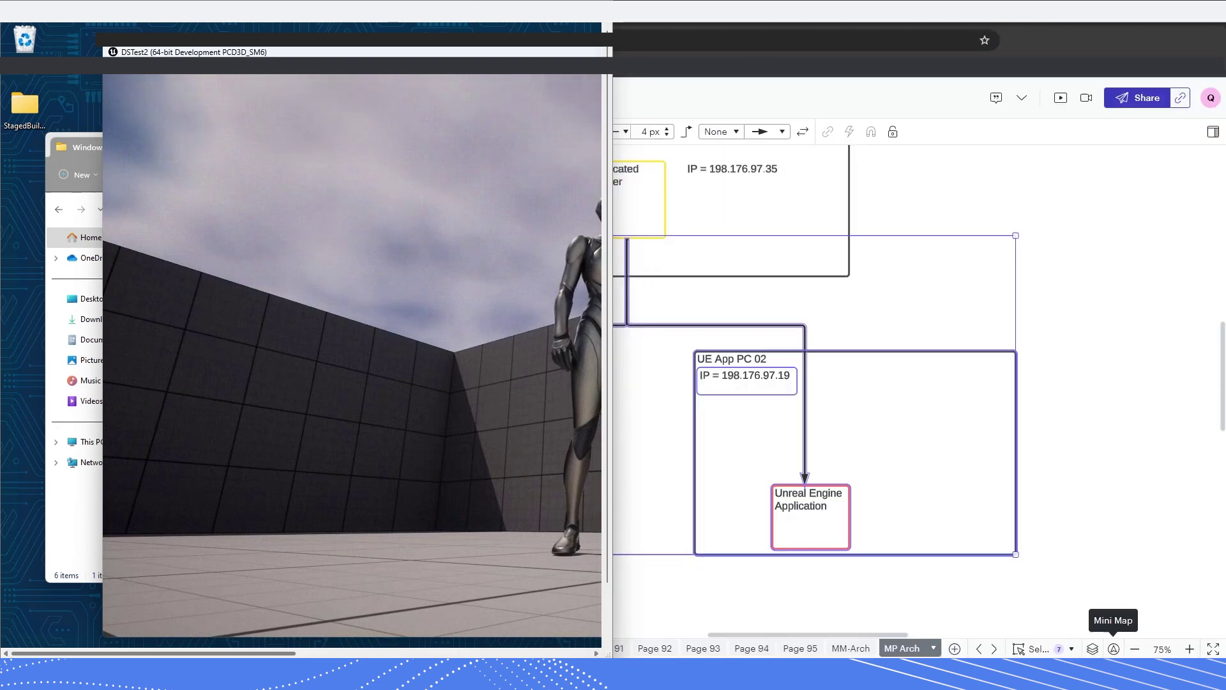
- Review the dedicated server's IP label on the diagram, then switch to the EC2 server session
click(715, 375)
scroll(712, 383, up, 2)
drag(445, 203, 902, 365)
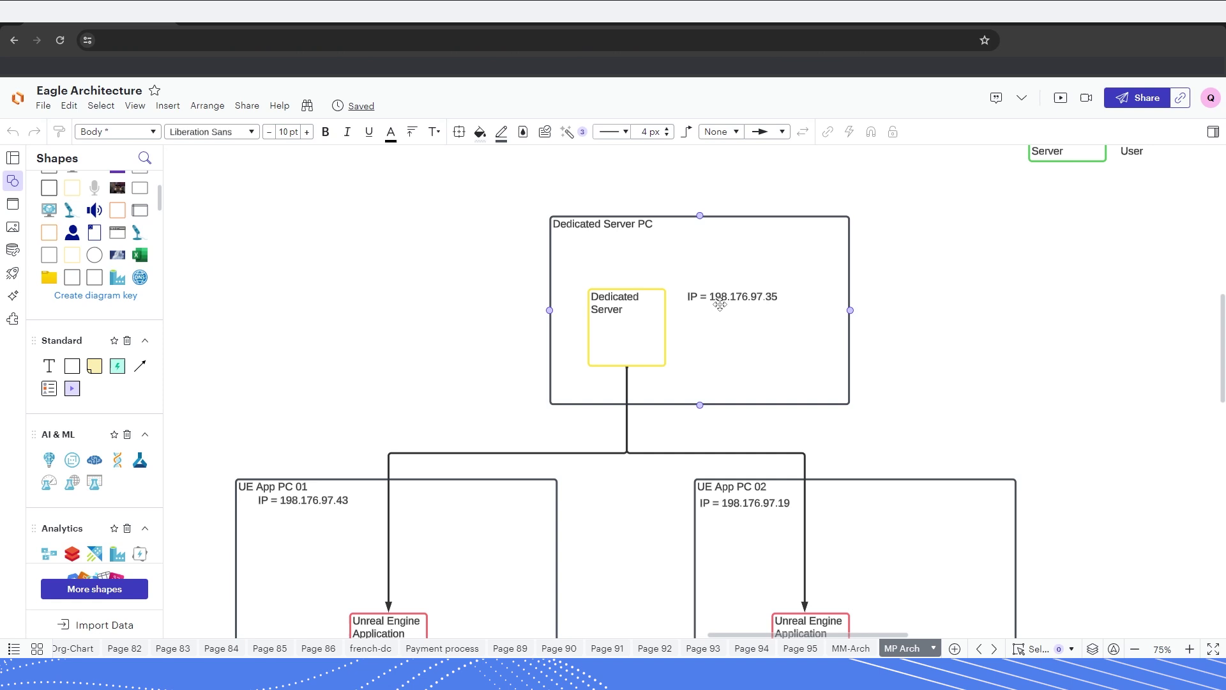
scroll(830, 361, down, 1)
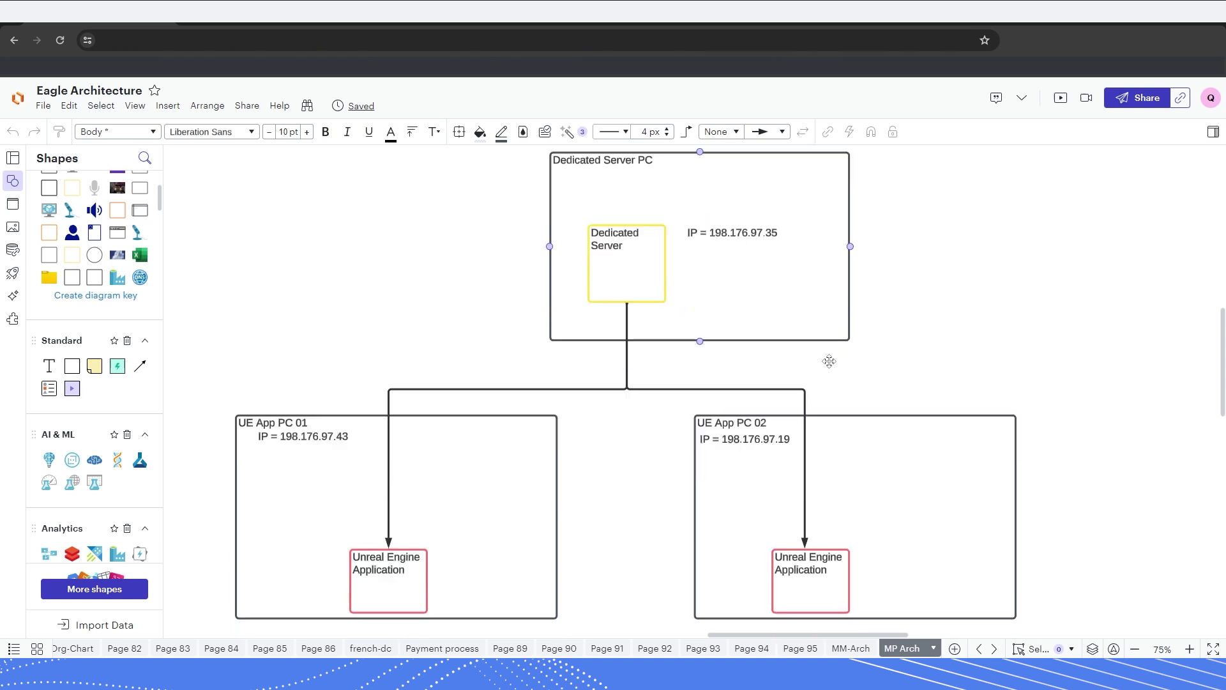
click(730, 237)
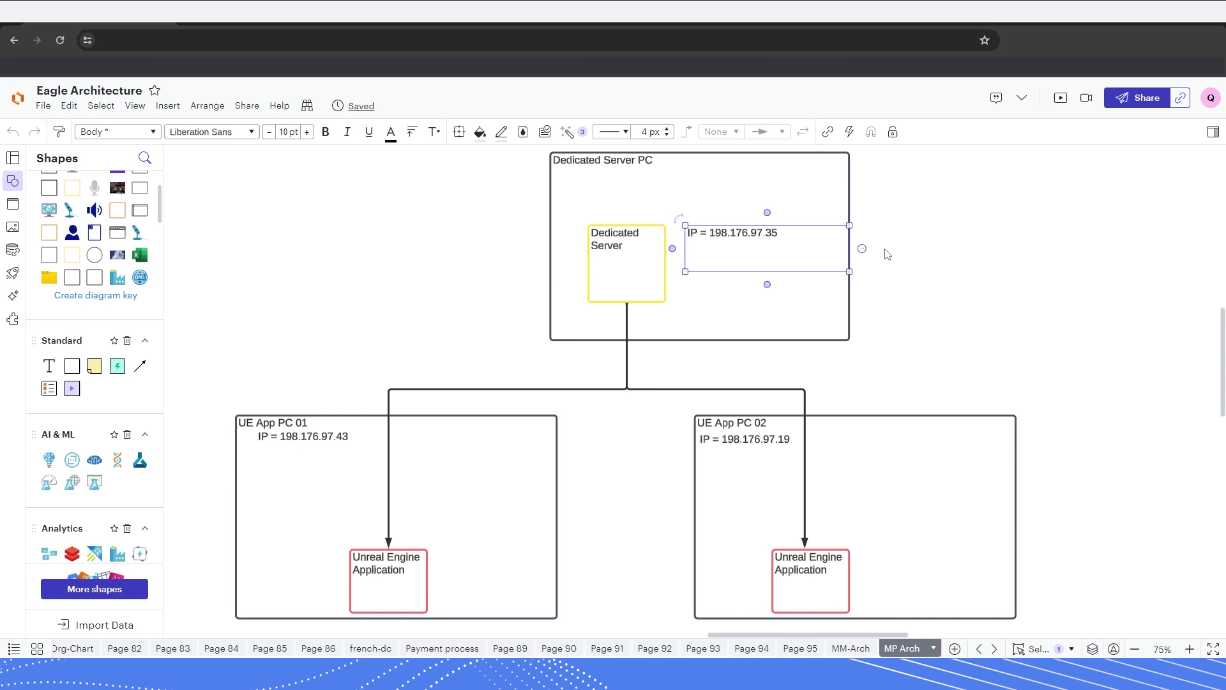
scroll(489, 290, up, 1)
scroll(481, 336, down, 1)
click(890, 231)
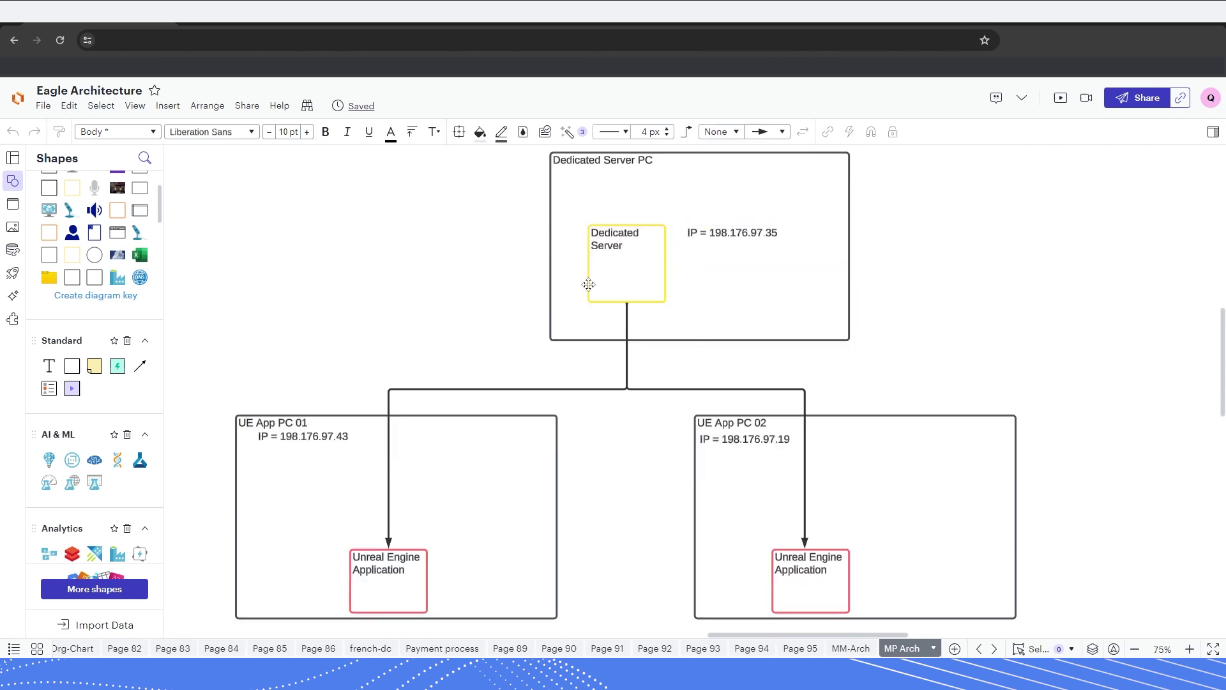
mouse_move(1048, 681)
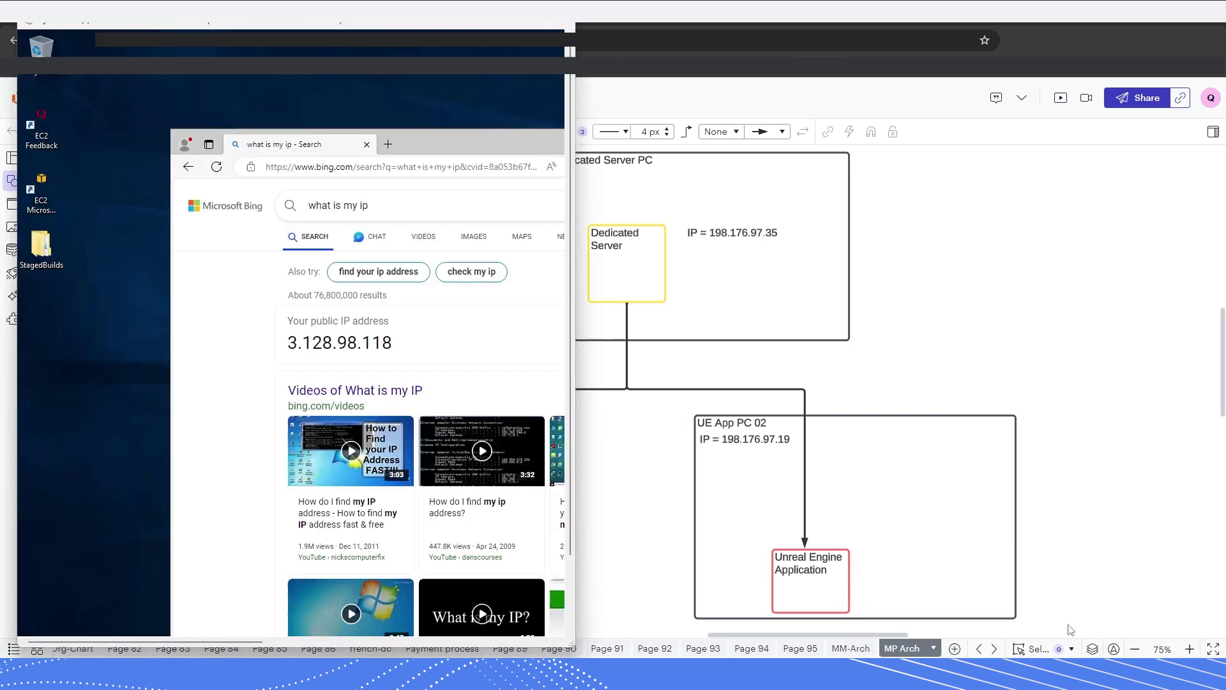
click(1042, 611)
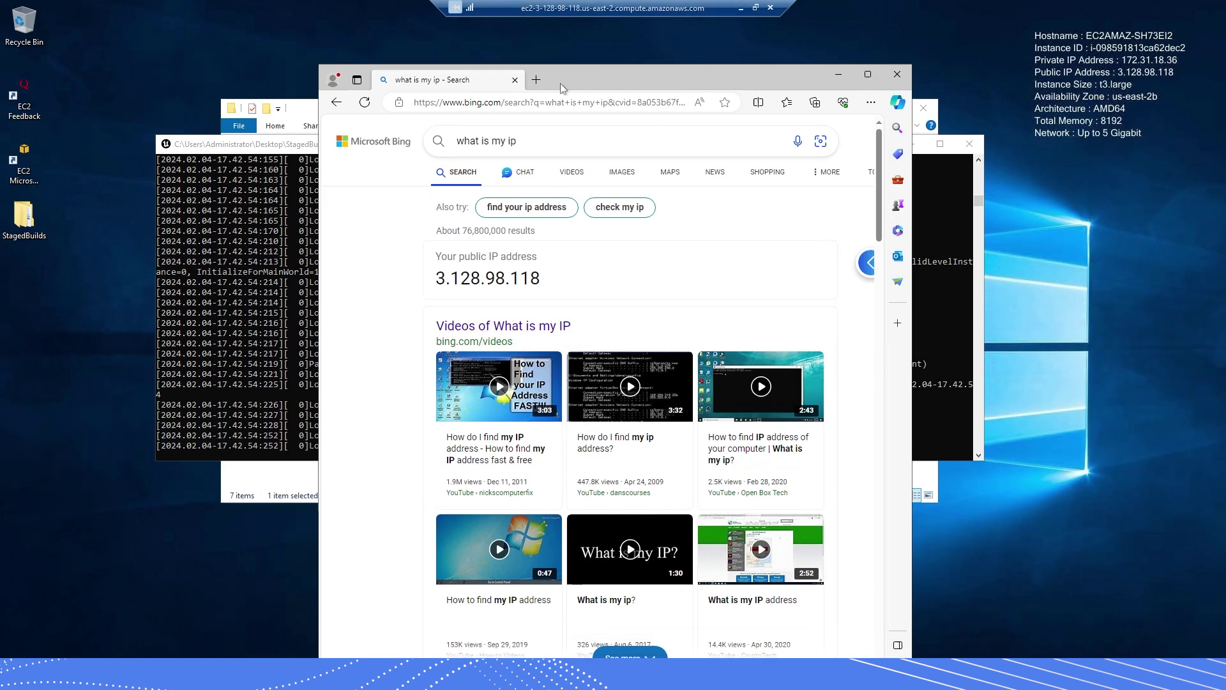
- Move Edge aside, select public IP 3.128.98.118 in the Bing result, and exit full screen
drag(642, 79, 659, 103)
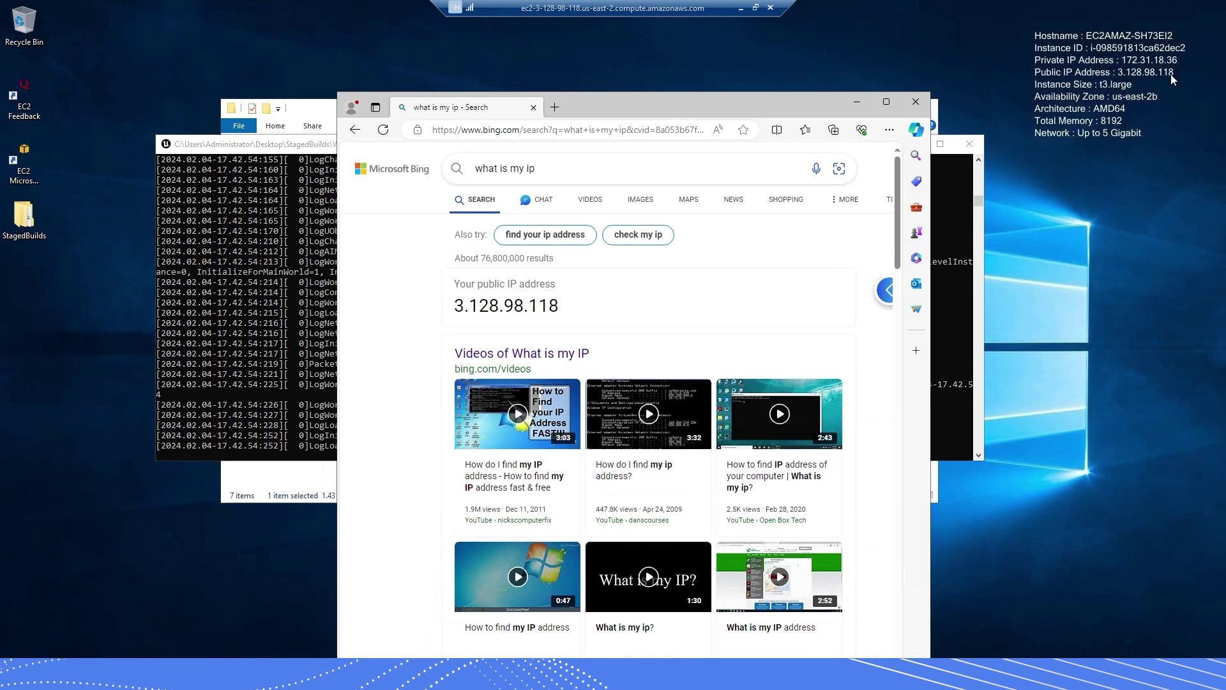
drag(604, 110, 588, 80)
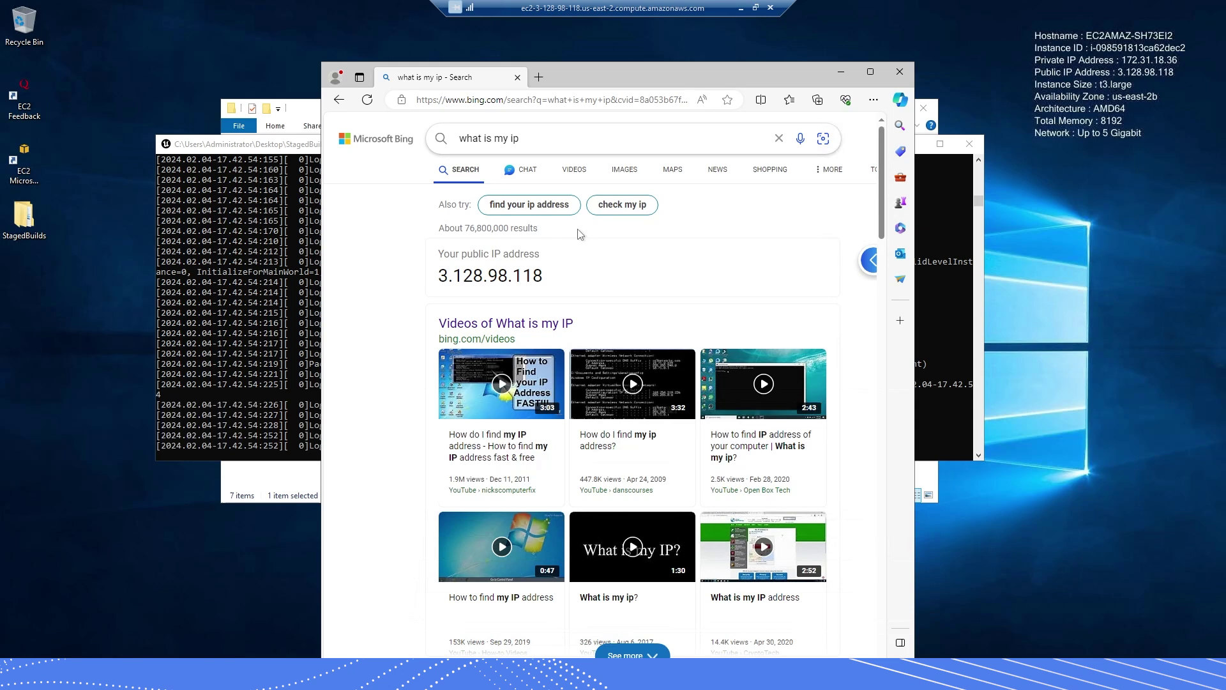
drag(438, 275, 572, 278)
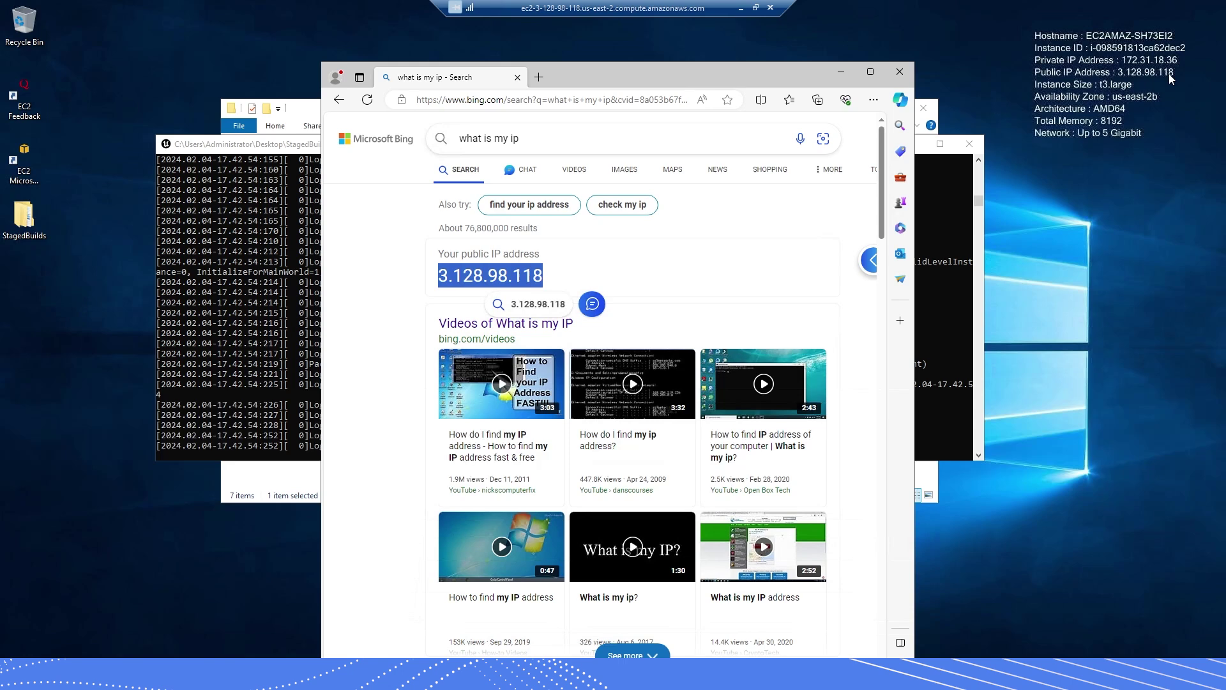
click(757, 8)
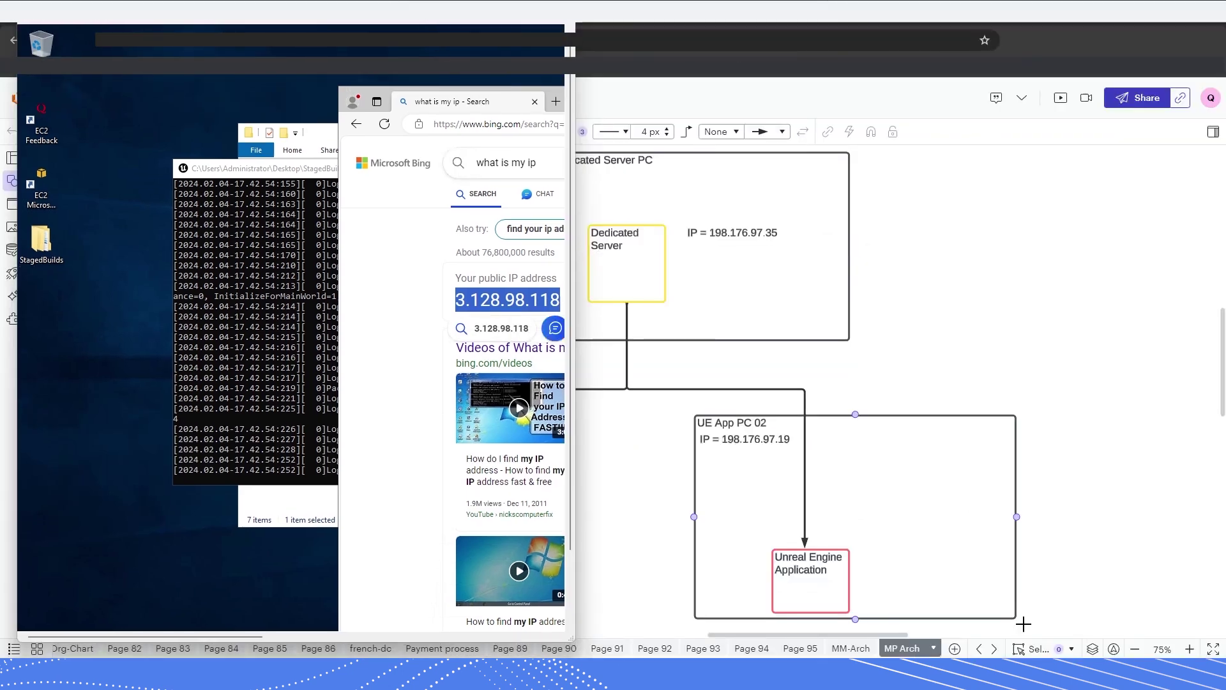
mouse_move(1027, 624)
click(938, 610)
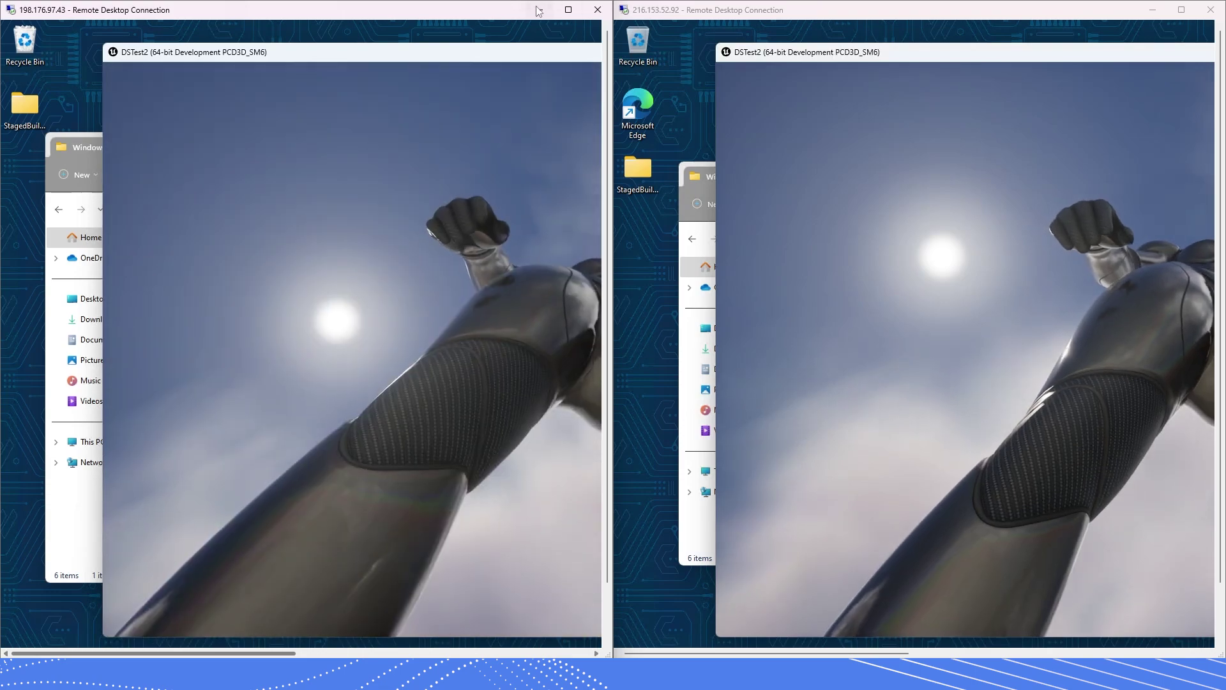
click(538, 10)
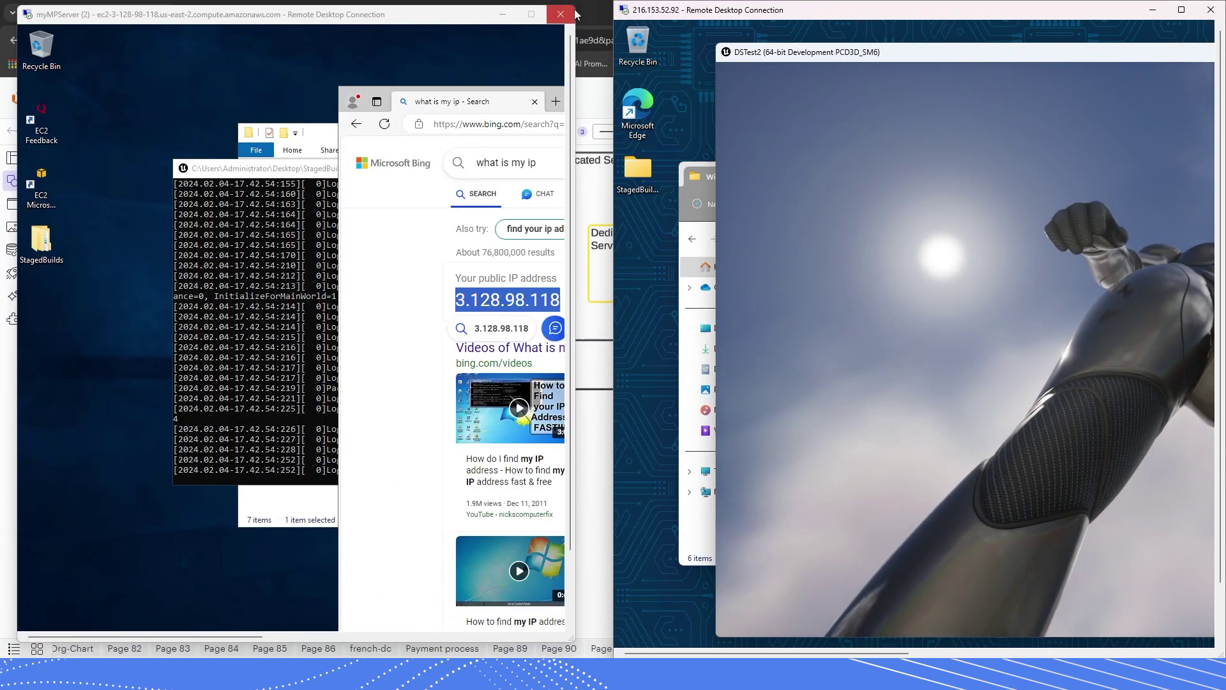
drag(694, 11, 660, 12)
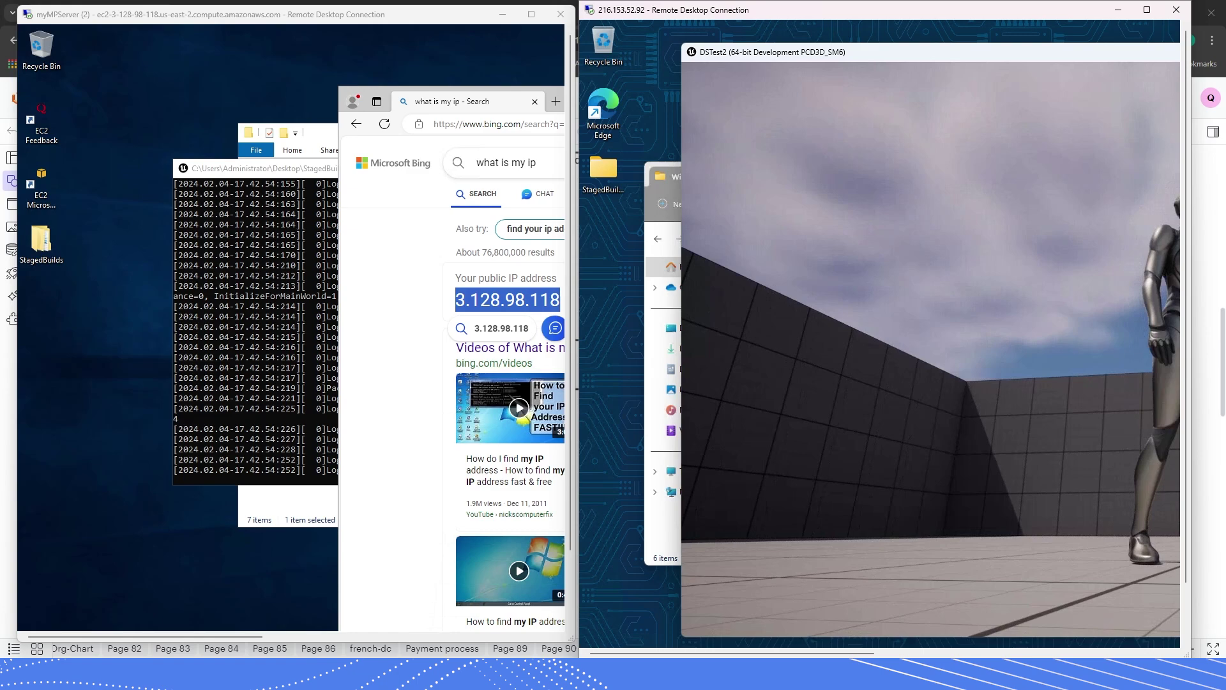
key(grave)
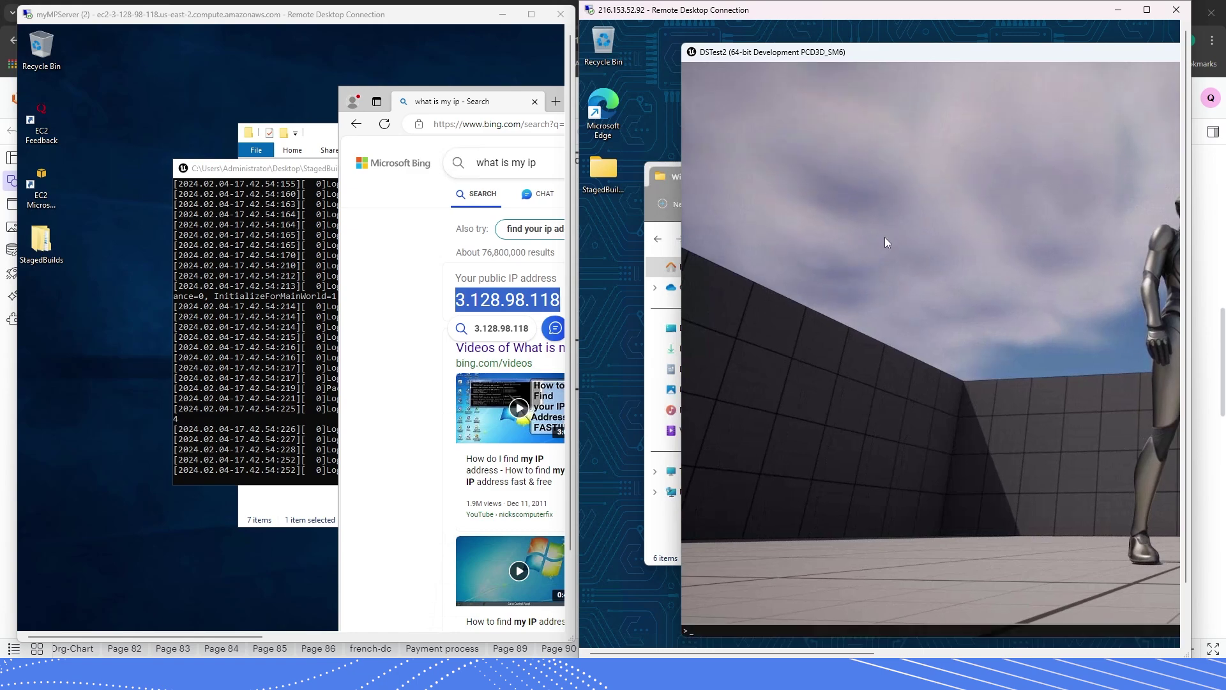
text(op)
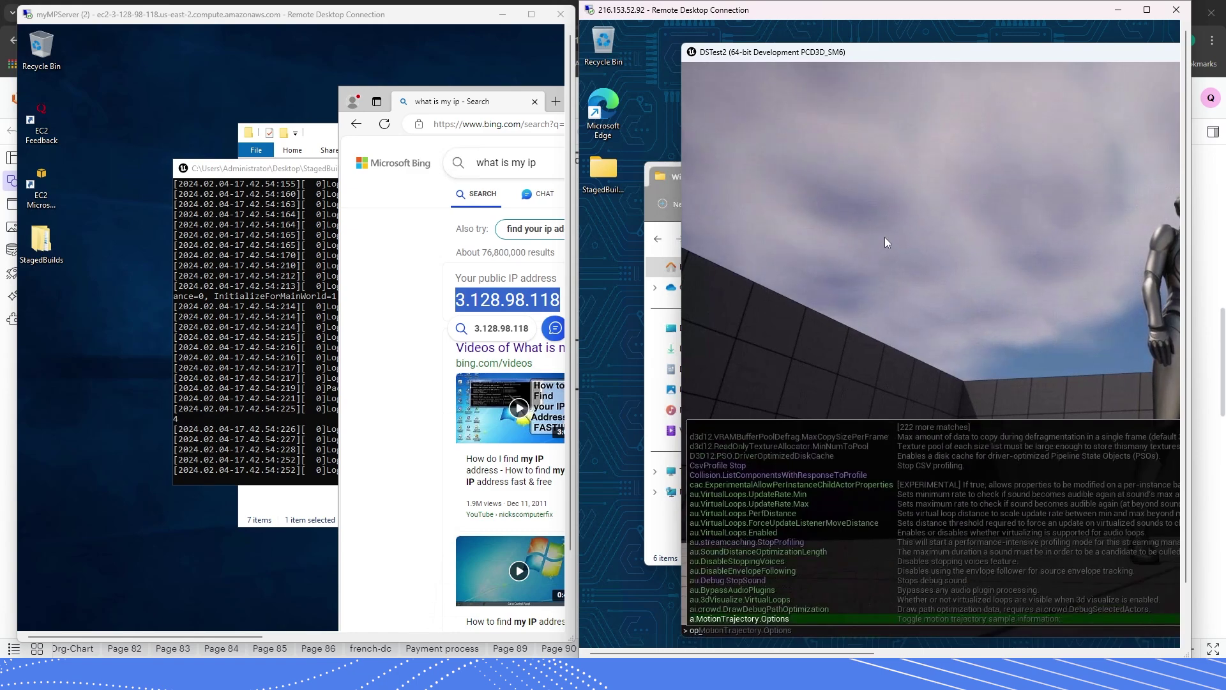
text(n)
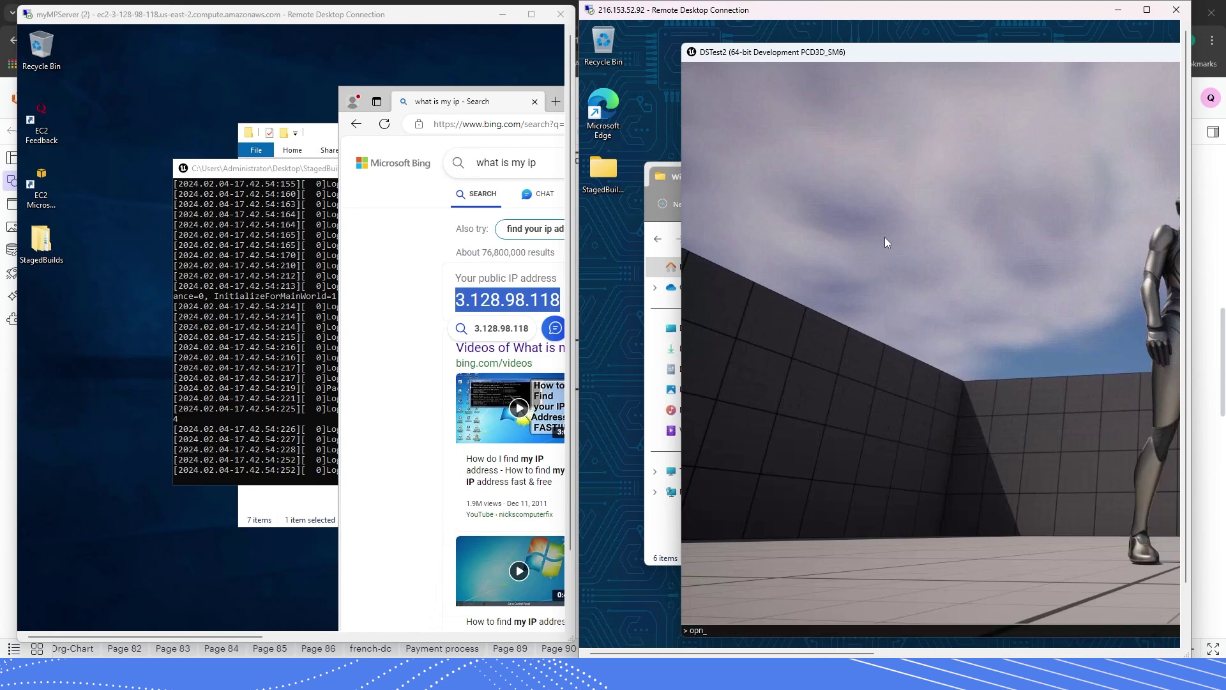
text(en)
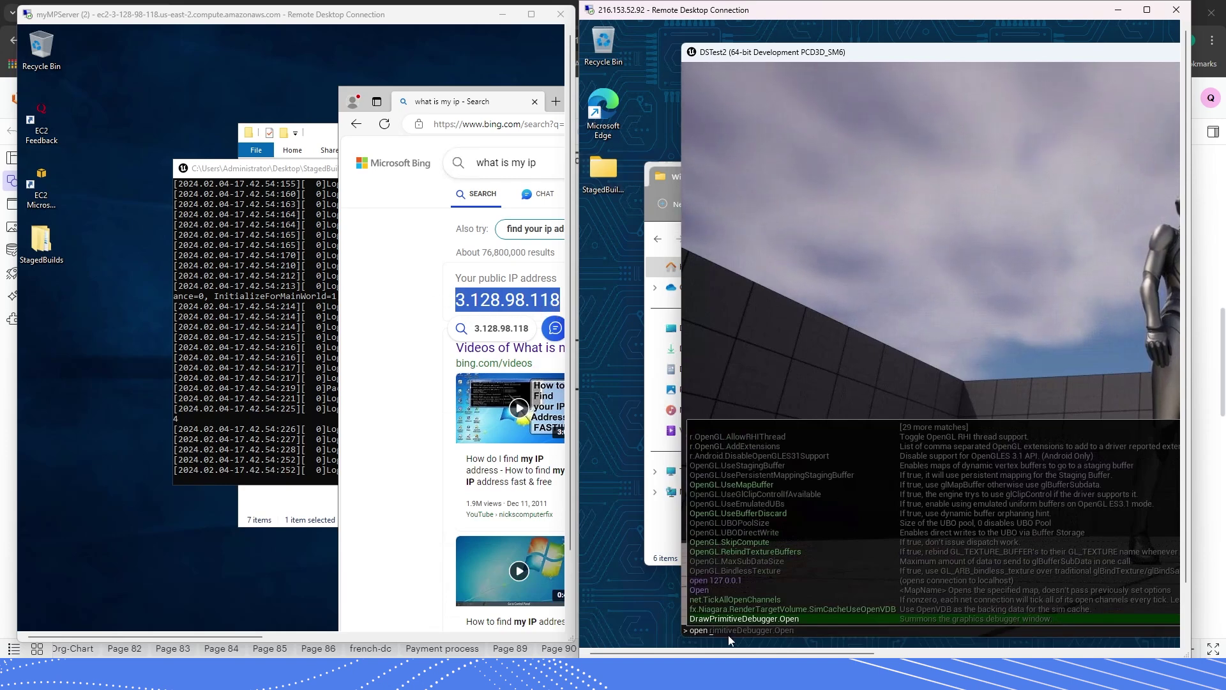
text(3.128.98.1)
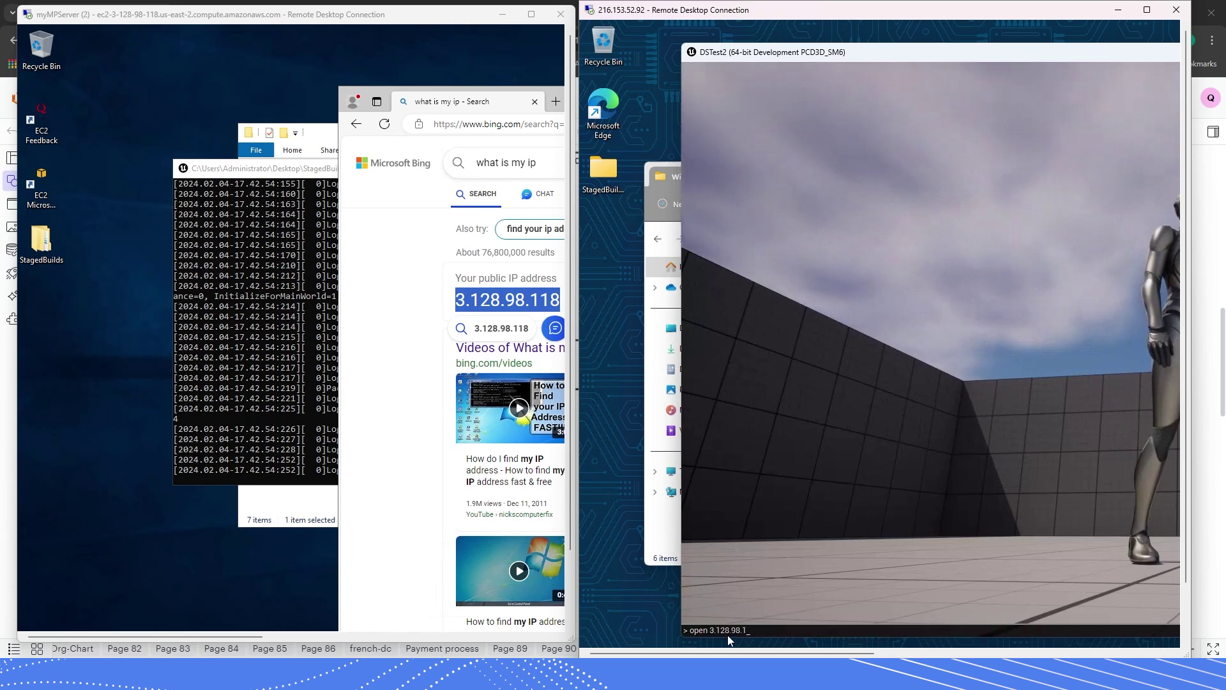
text(18)
key(Return)
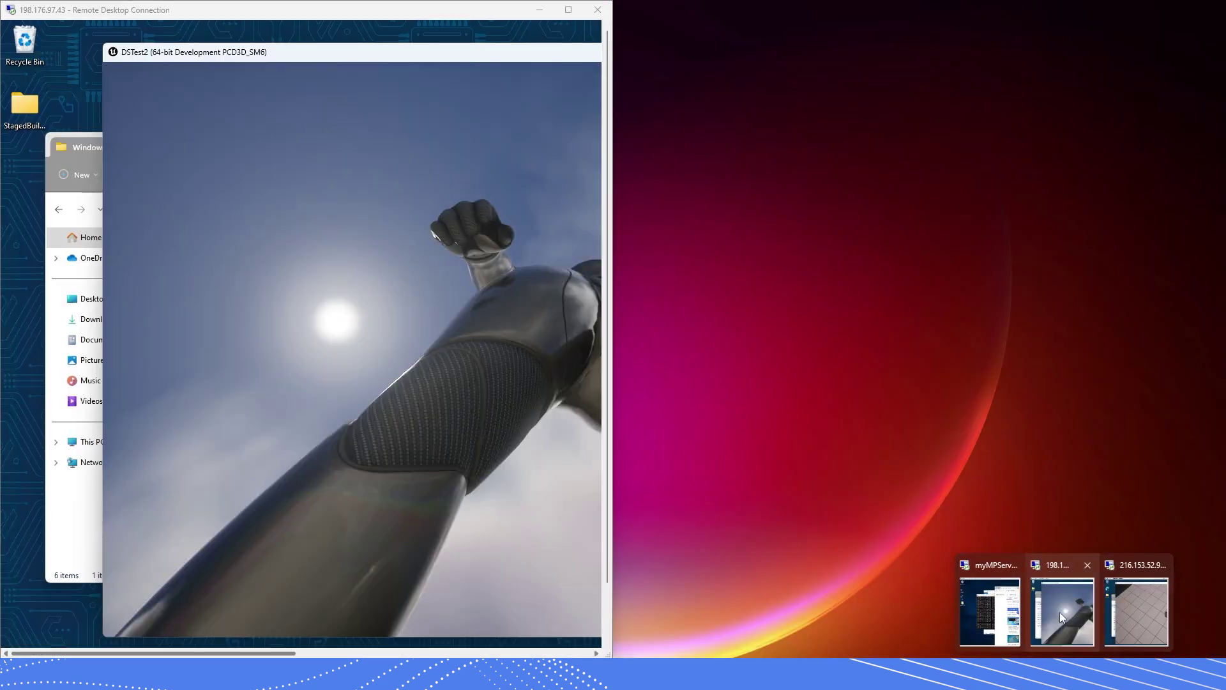
- Run 'open 3.128.98.118' in the 198.176.97.43 client's DSTest2 console
click(1060, 612)
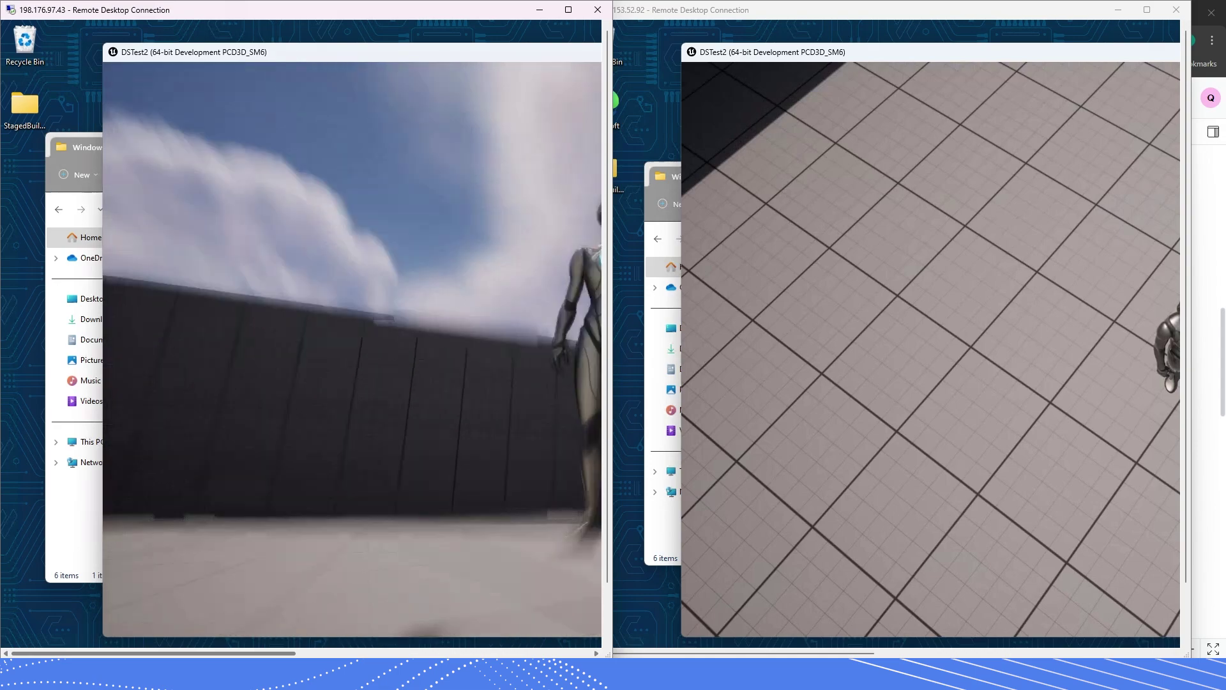
drag(295, 5, 869, 13)
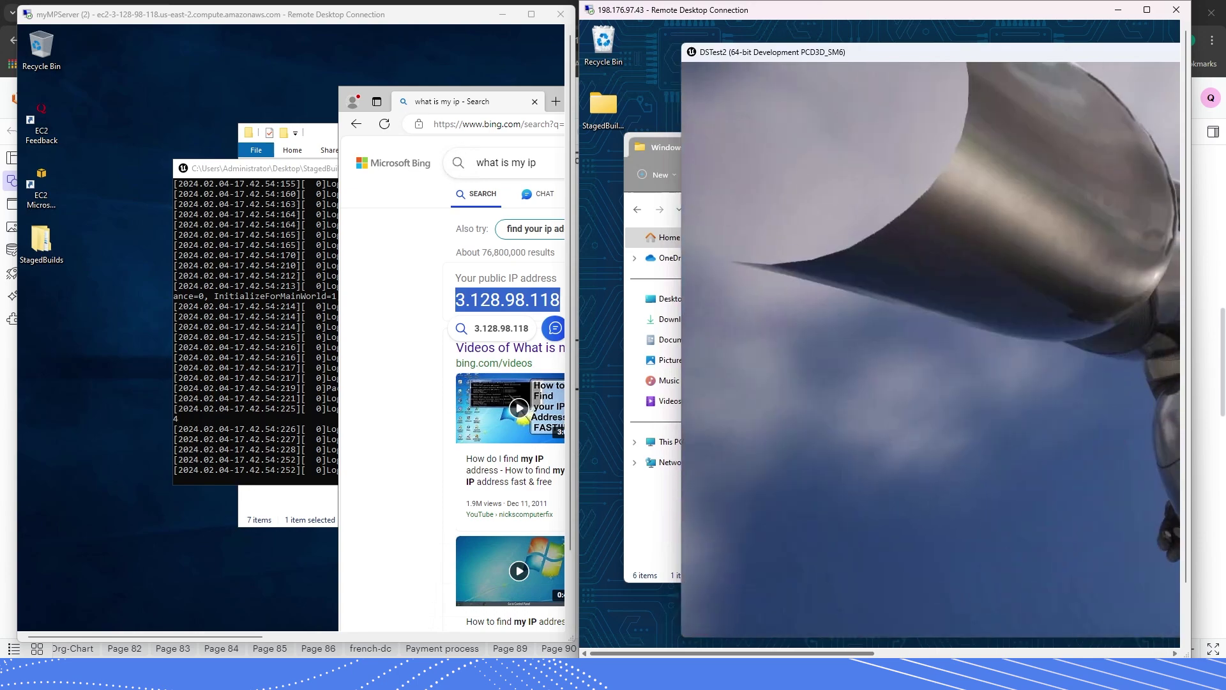
key(grave)
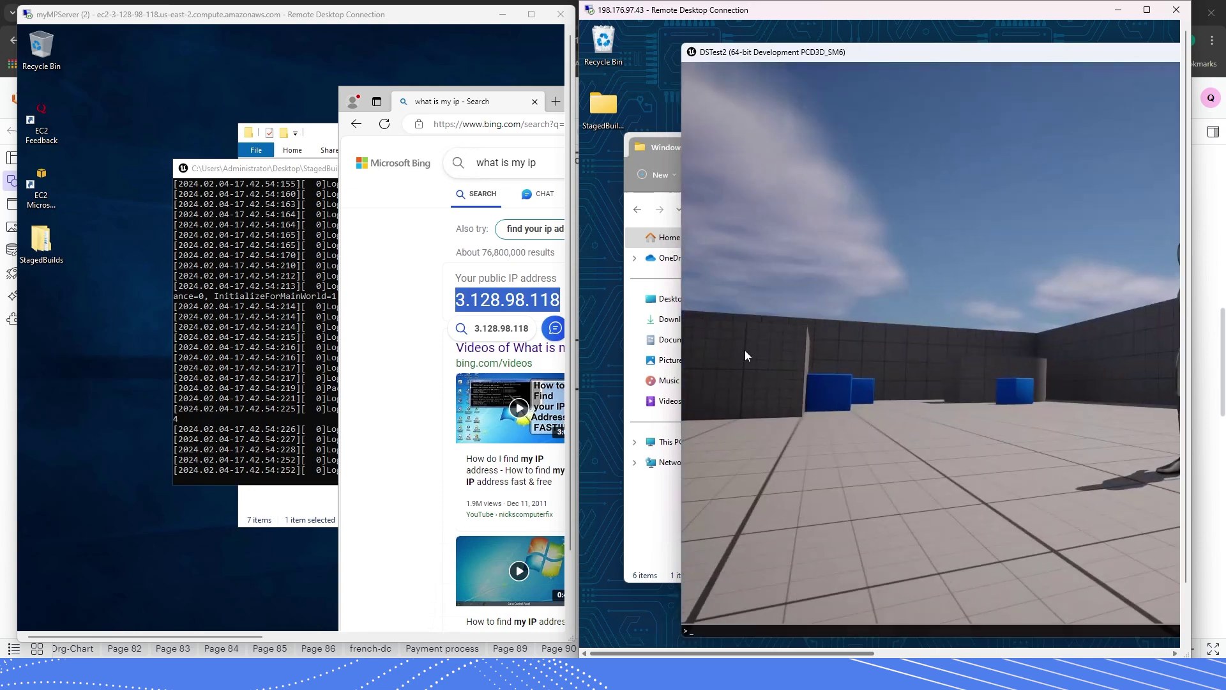
text(3.)
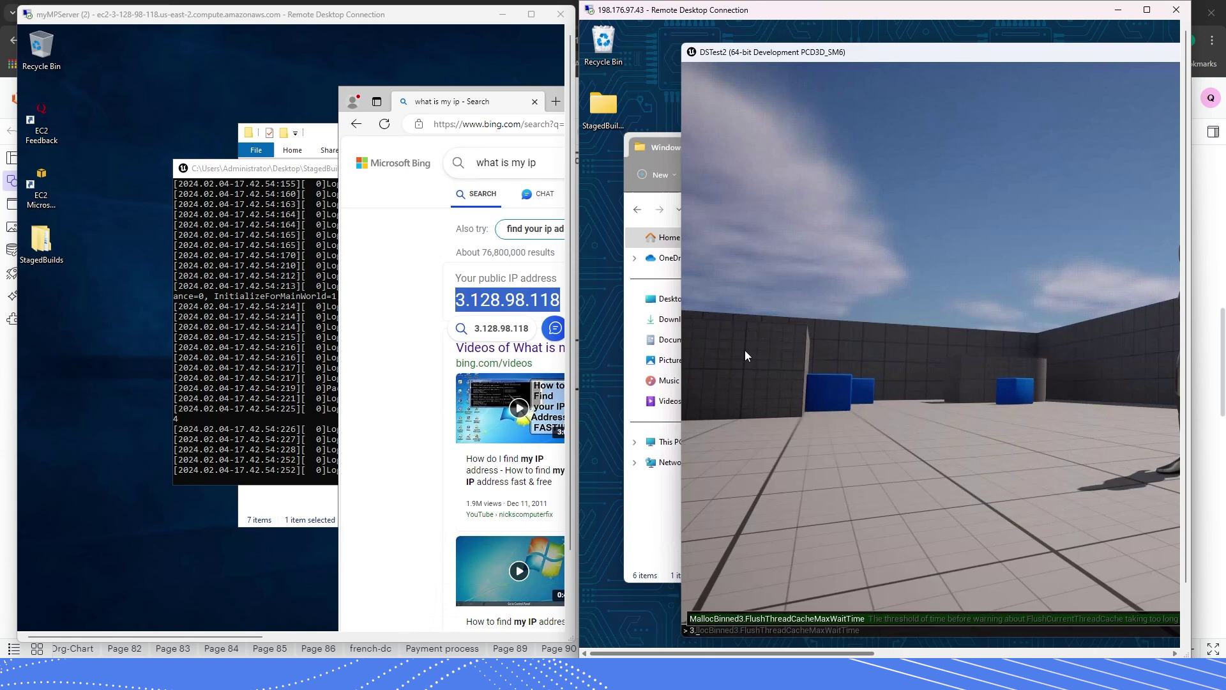
key(BackSpace)
text(op)
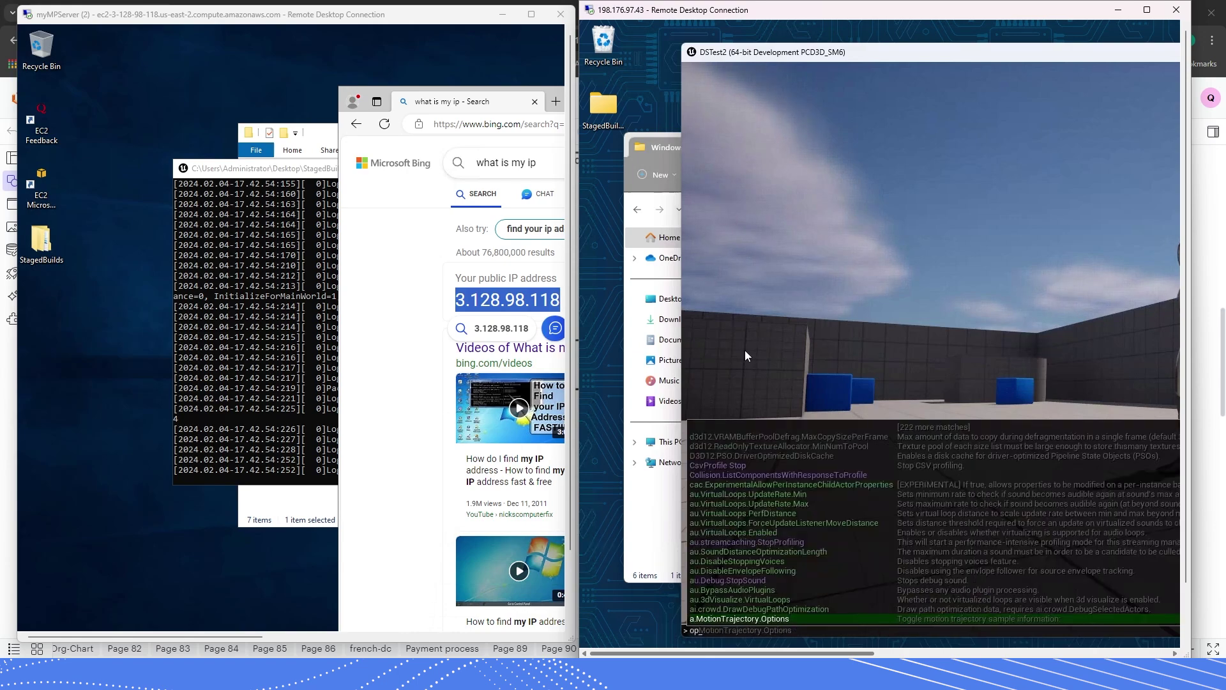
text(en 3.)
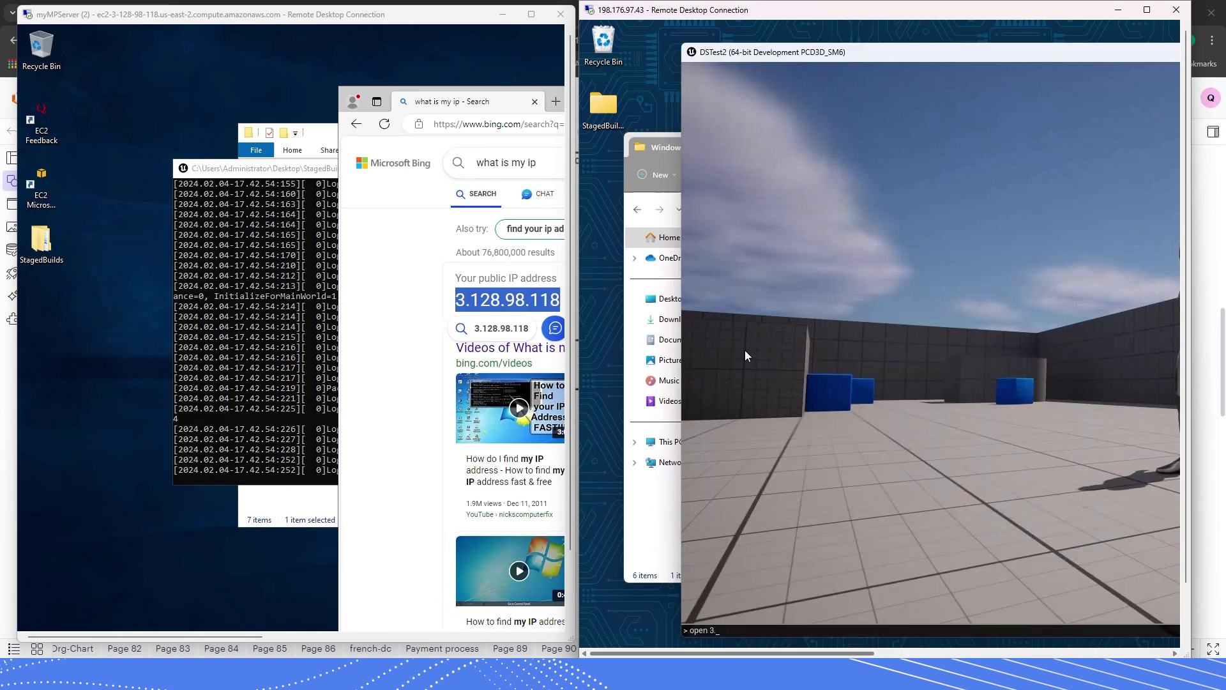
text(128.98.118)
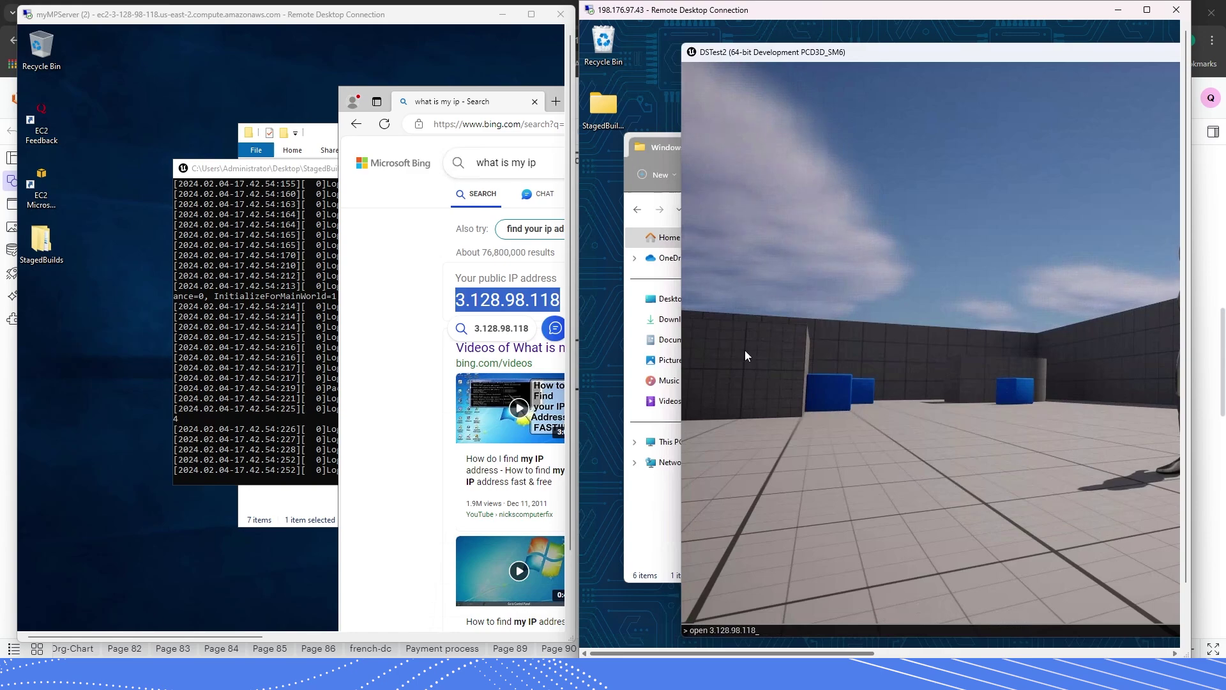
key(Return)
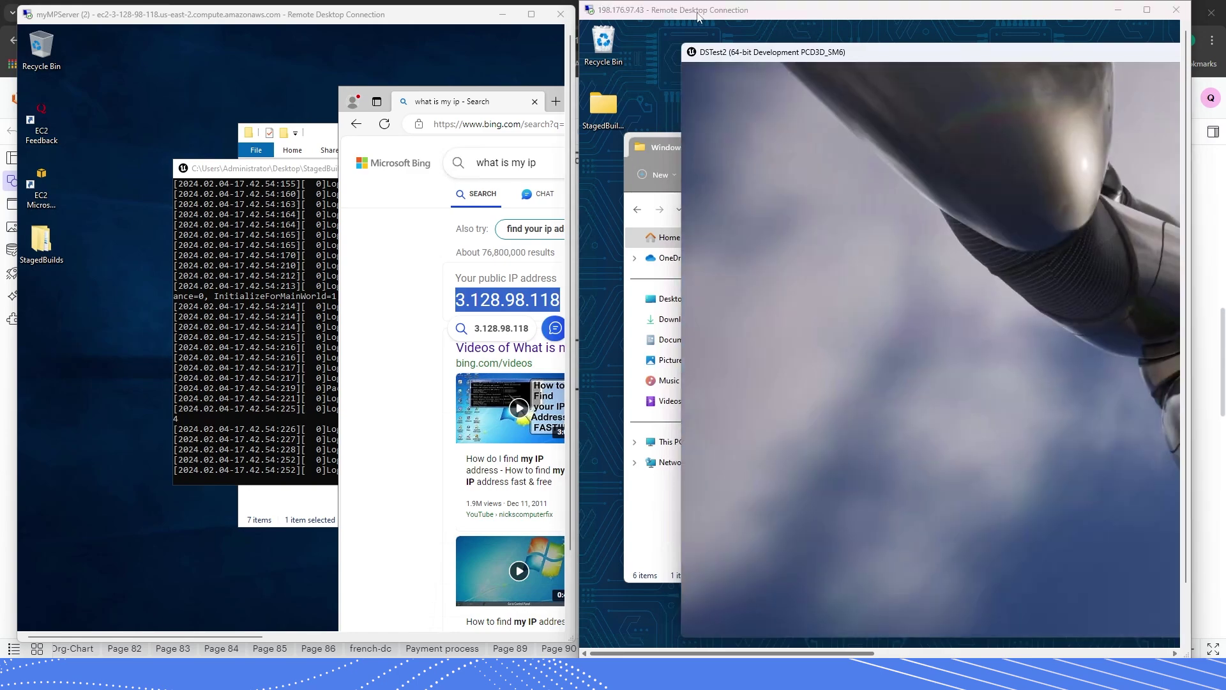
- Make the first client session full screen, walk the character, then restore and move it aside
drag(699, 6, 92, 5)
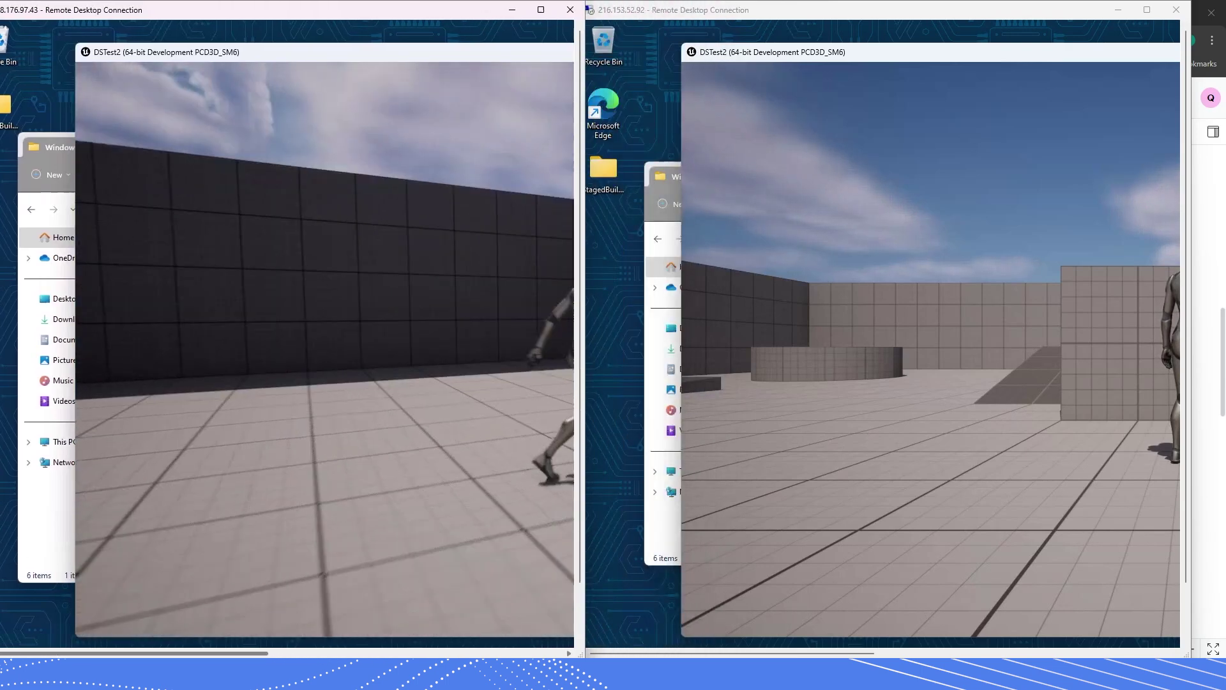
key(ctrl+alt+Break)
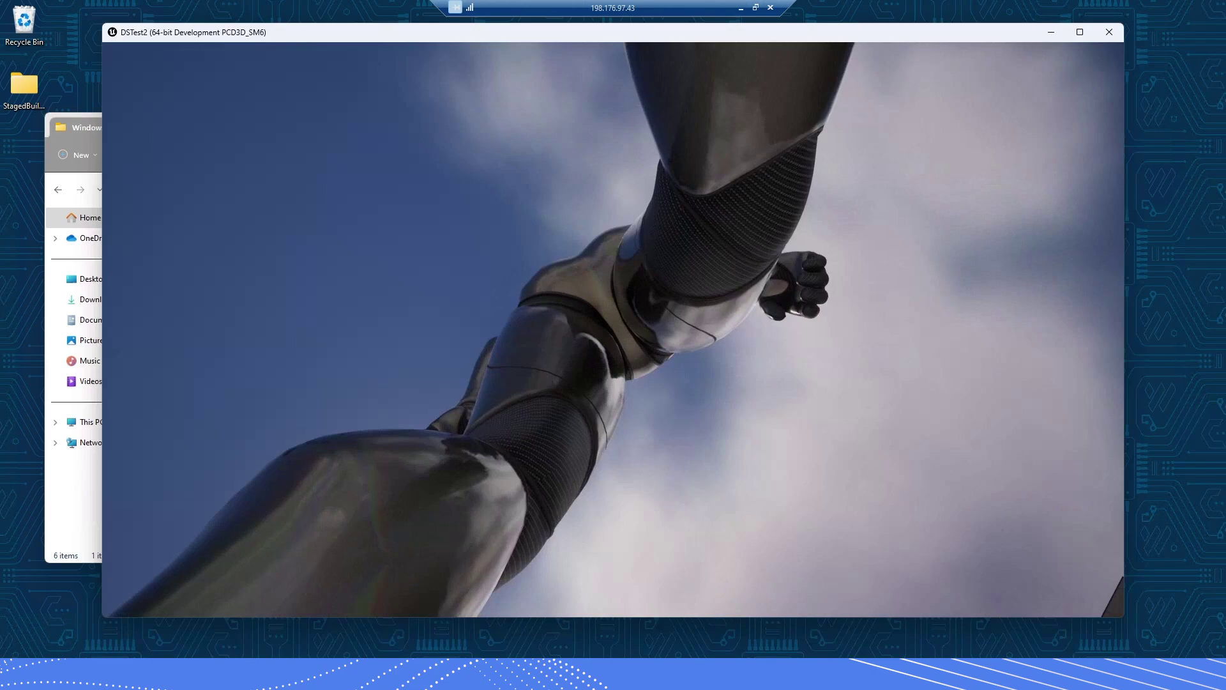
key(a)
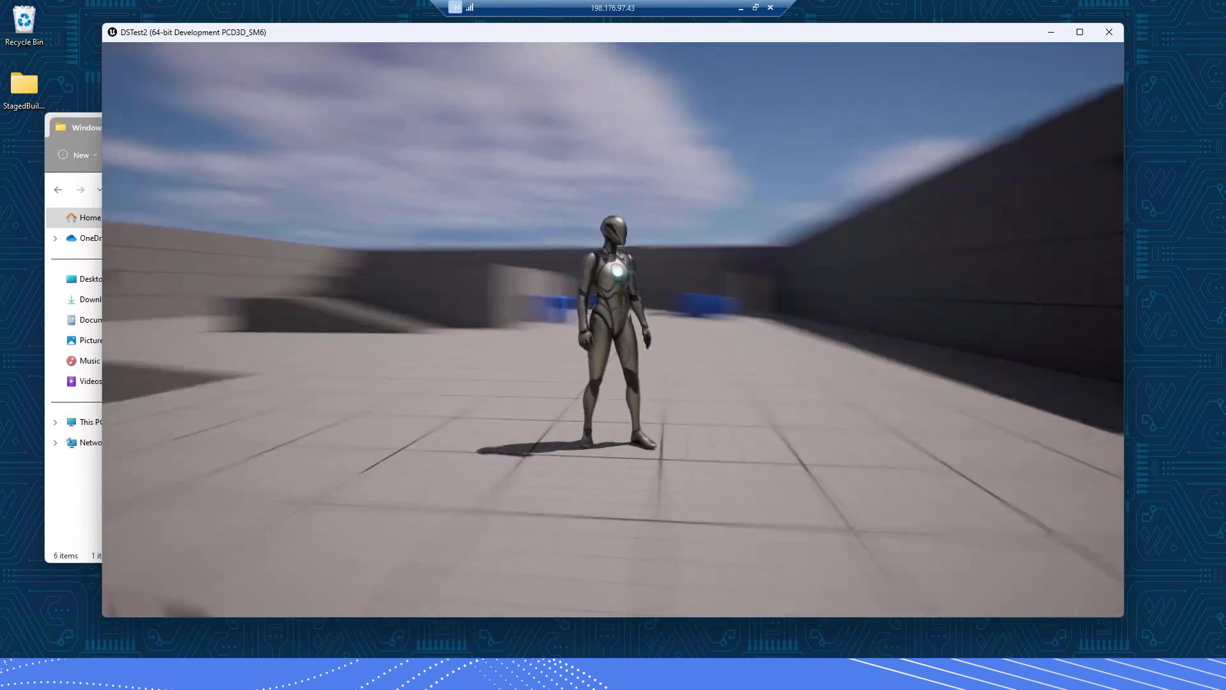
key(super)
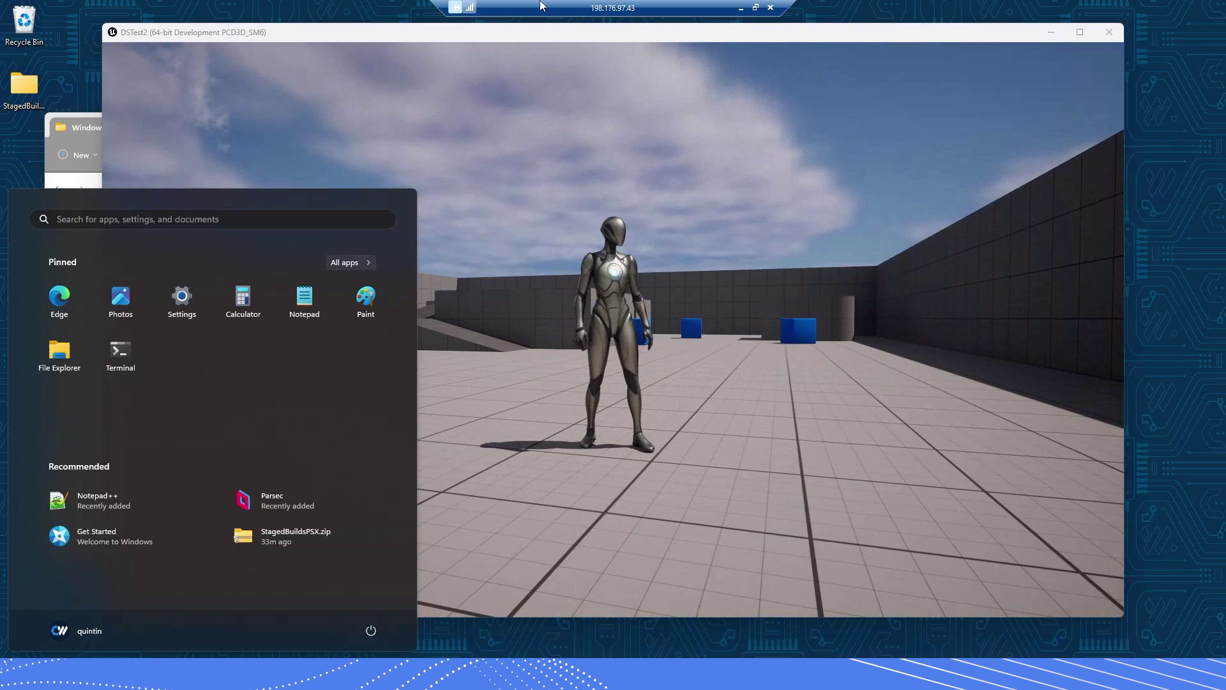
click(756, 8)
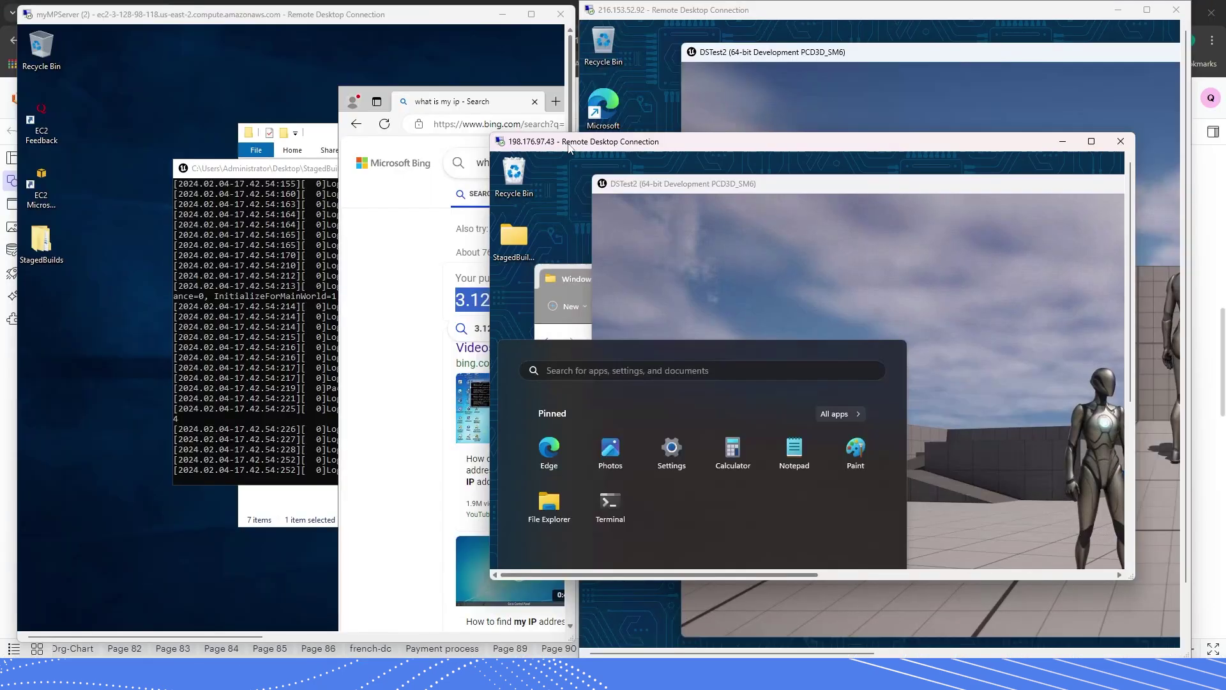
drag(767, 141, 871, 174)
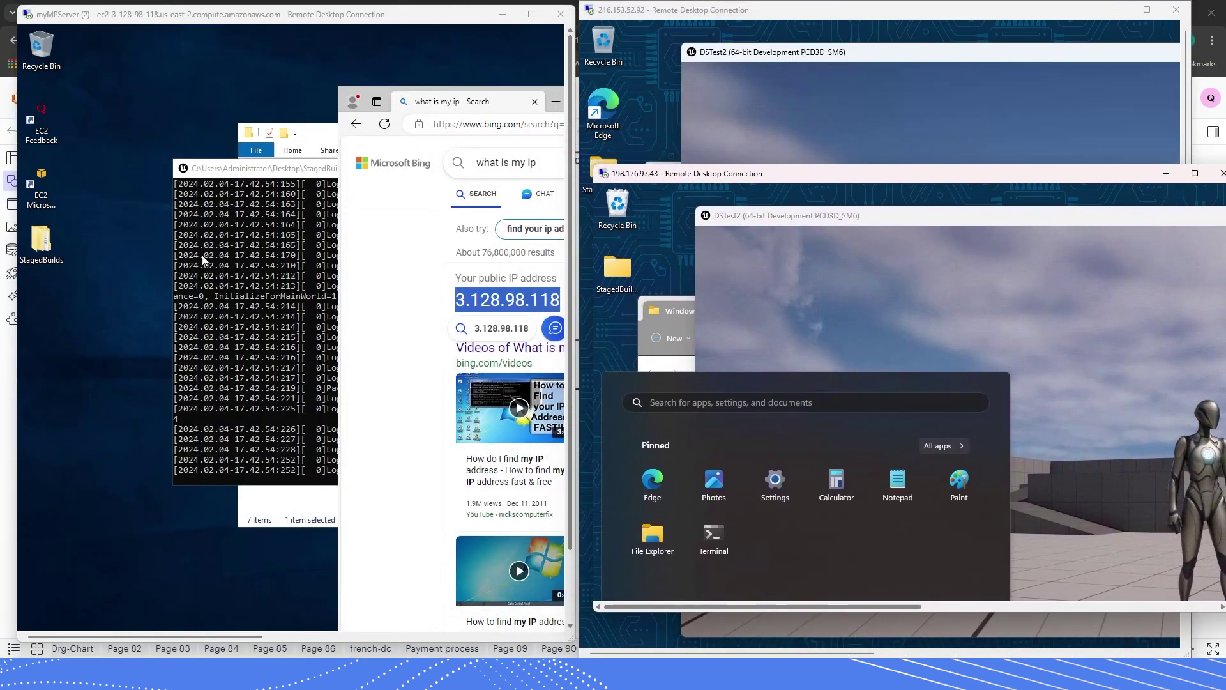
- Bring the server console forward, reposition the second client window, and maximize the server session
click(231, 174)
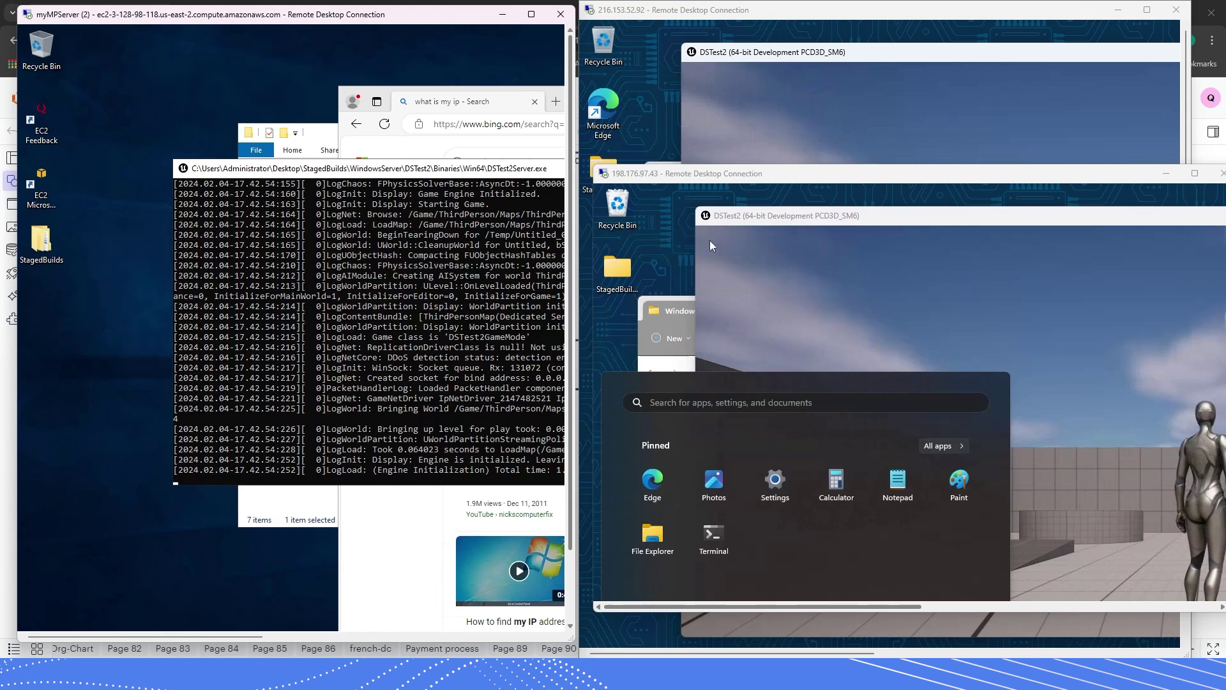
drag(837, 179, 801, 204)
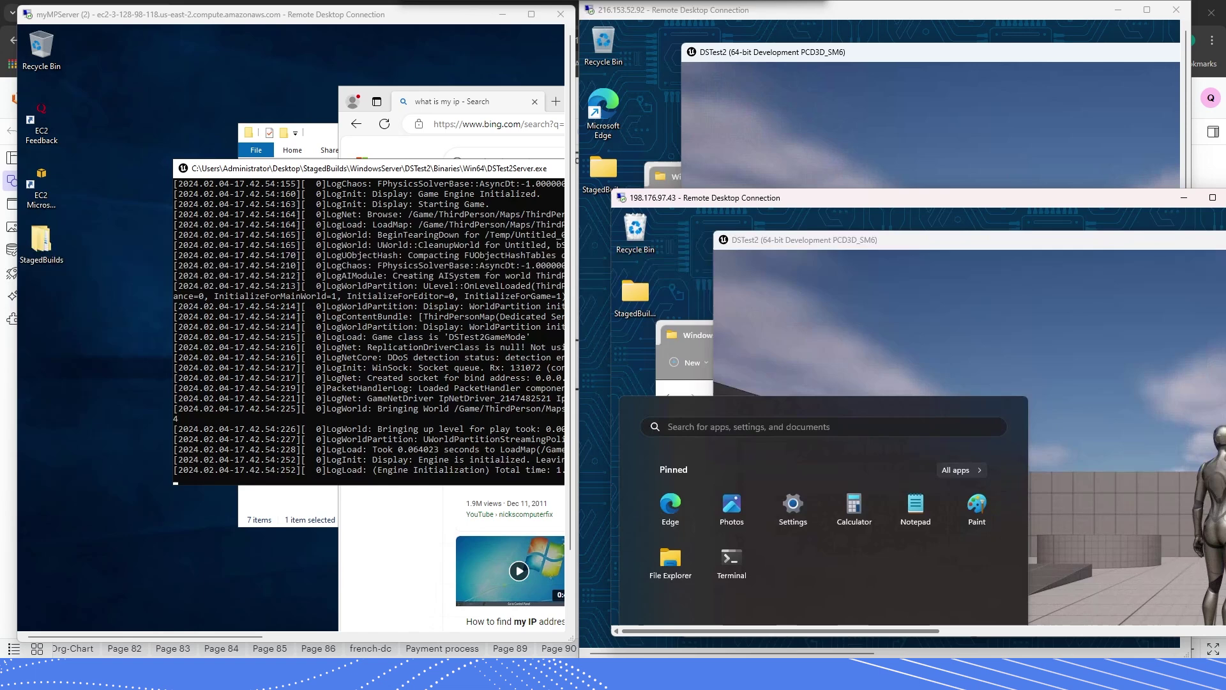
click(532, 14)
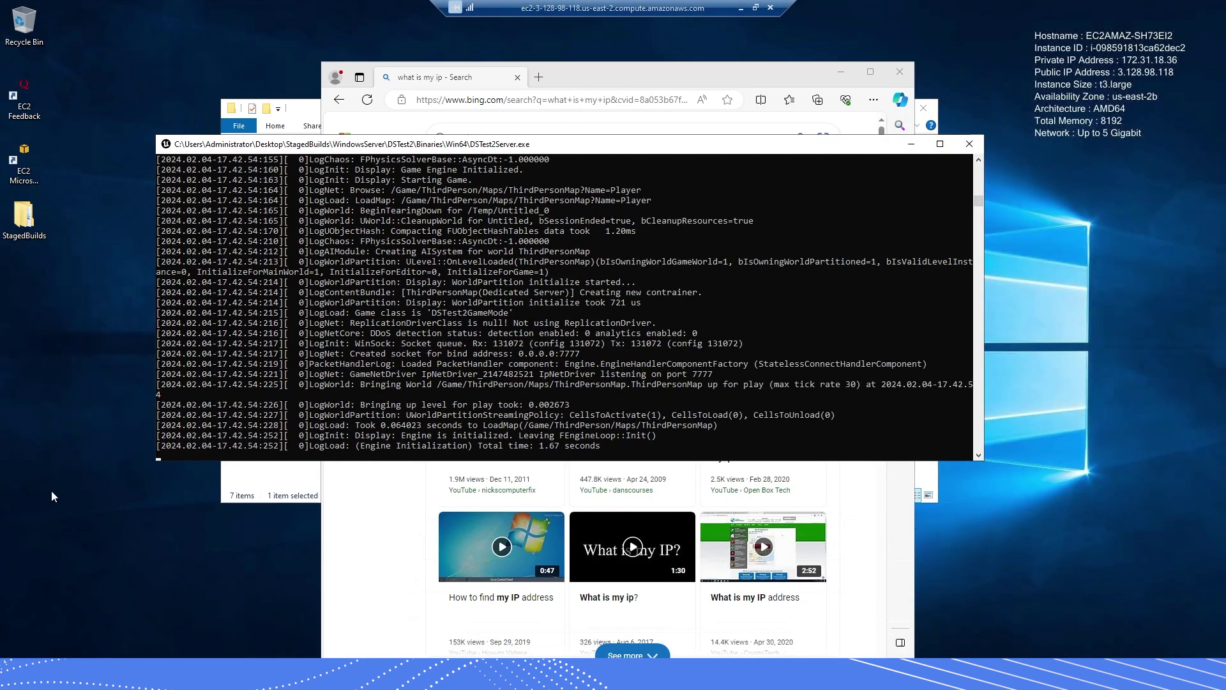
click(61, 473)
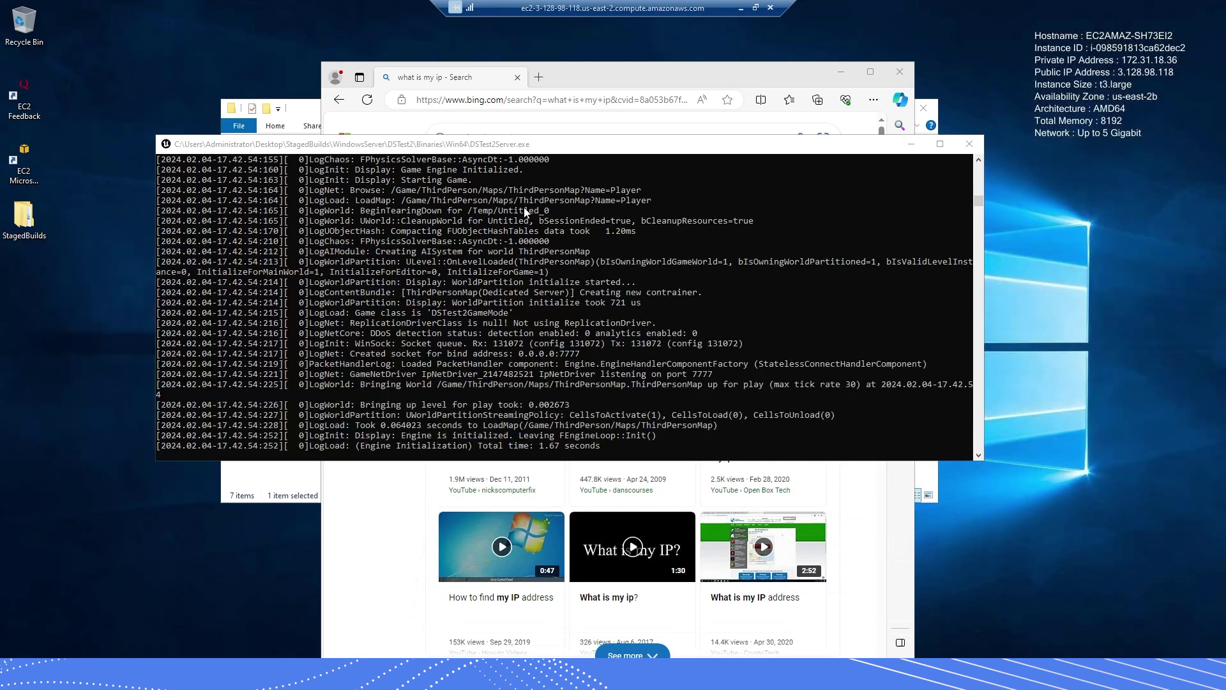
click(756, 8)
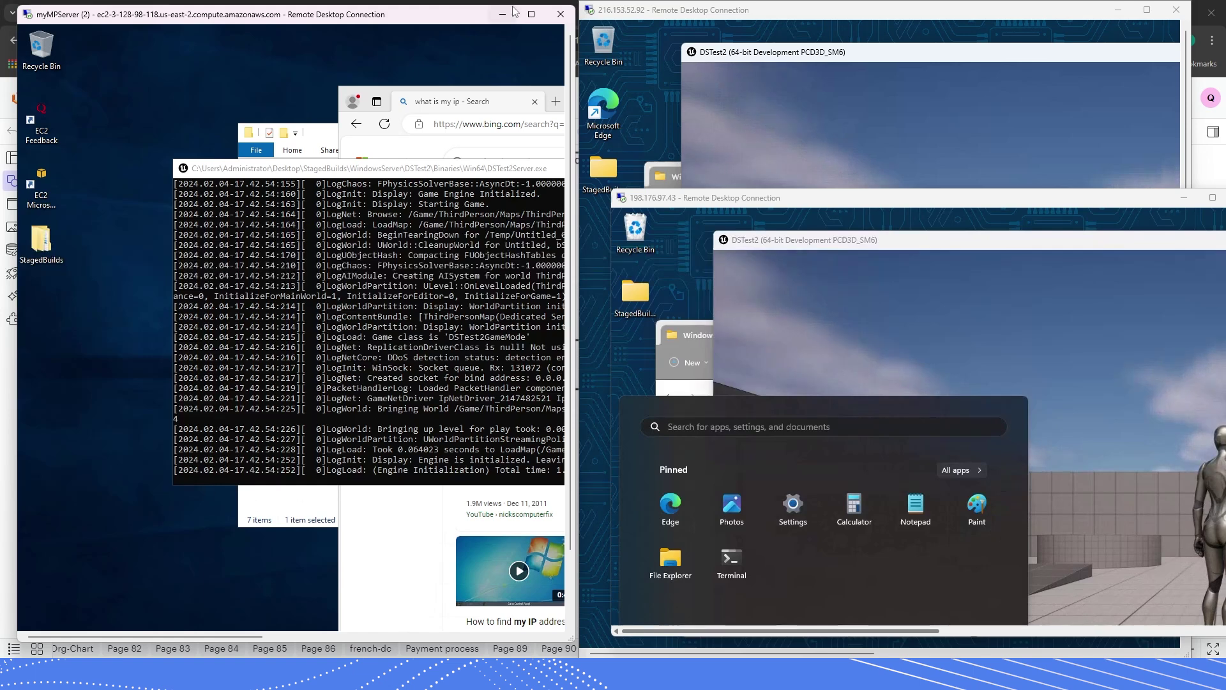
click(531, 14)
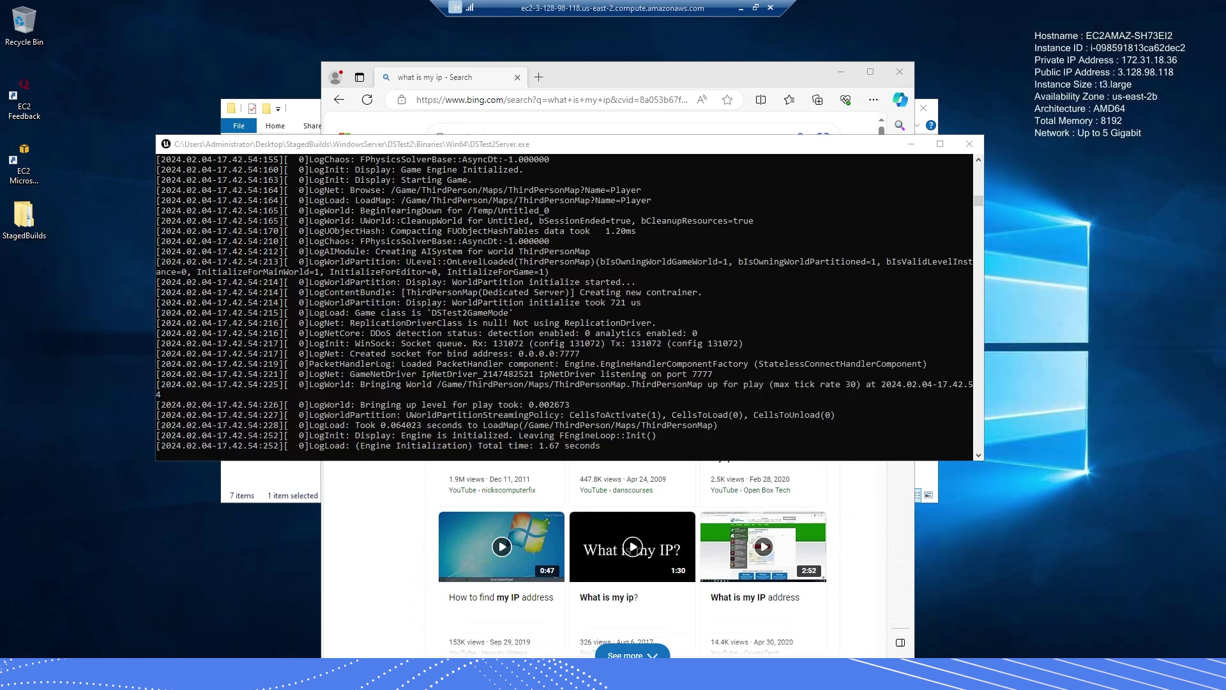
- Search the server's Start menu for 'firewall' and open Firewall & network protection
click(14, 658)
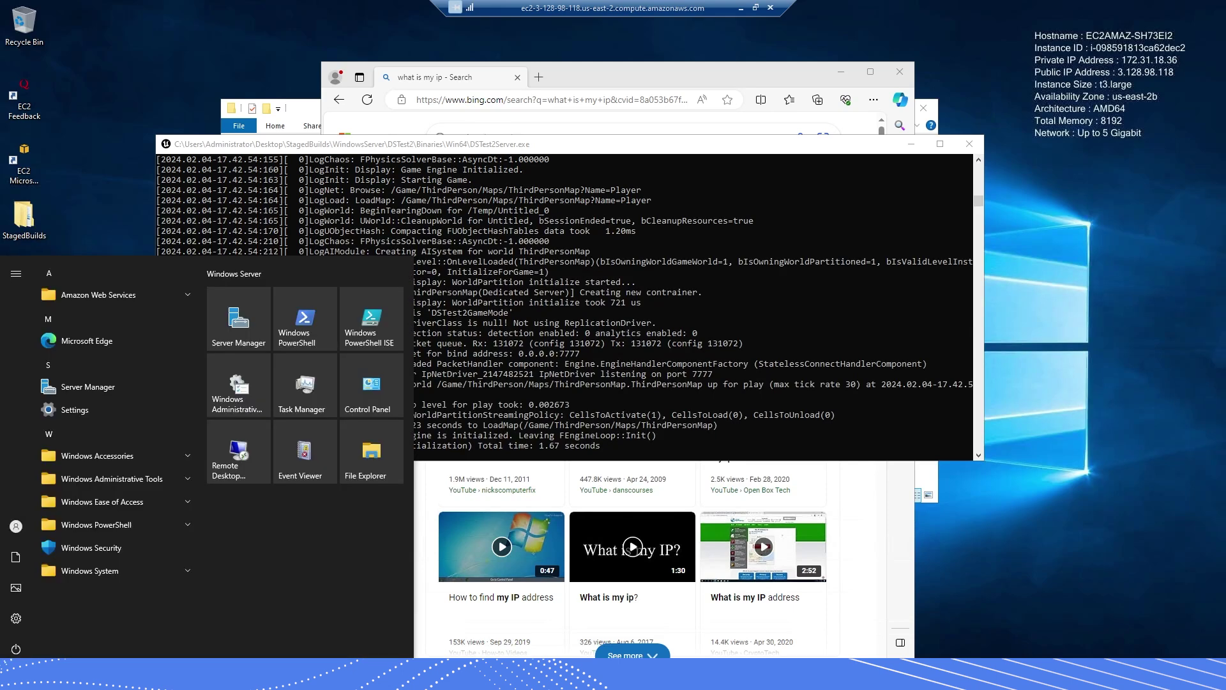
key(Escape)
key(super)
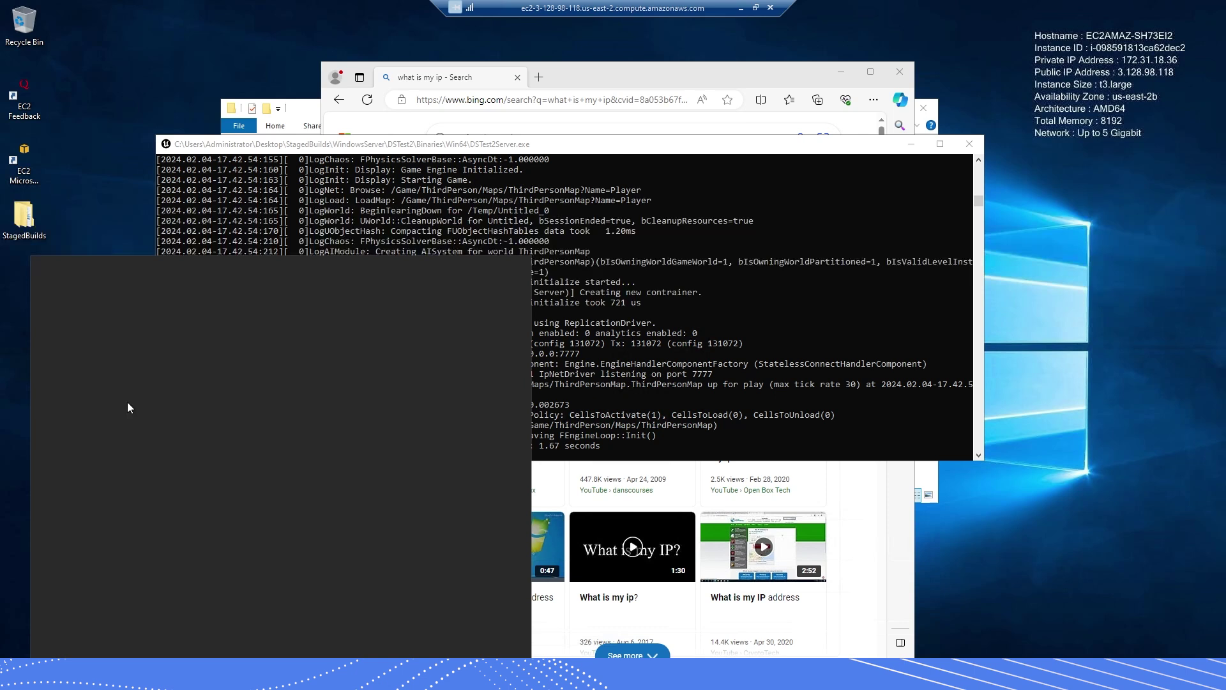
text(firewall)
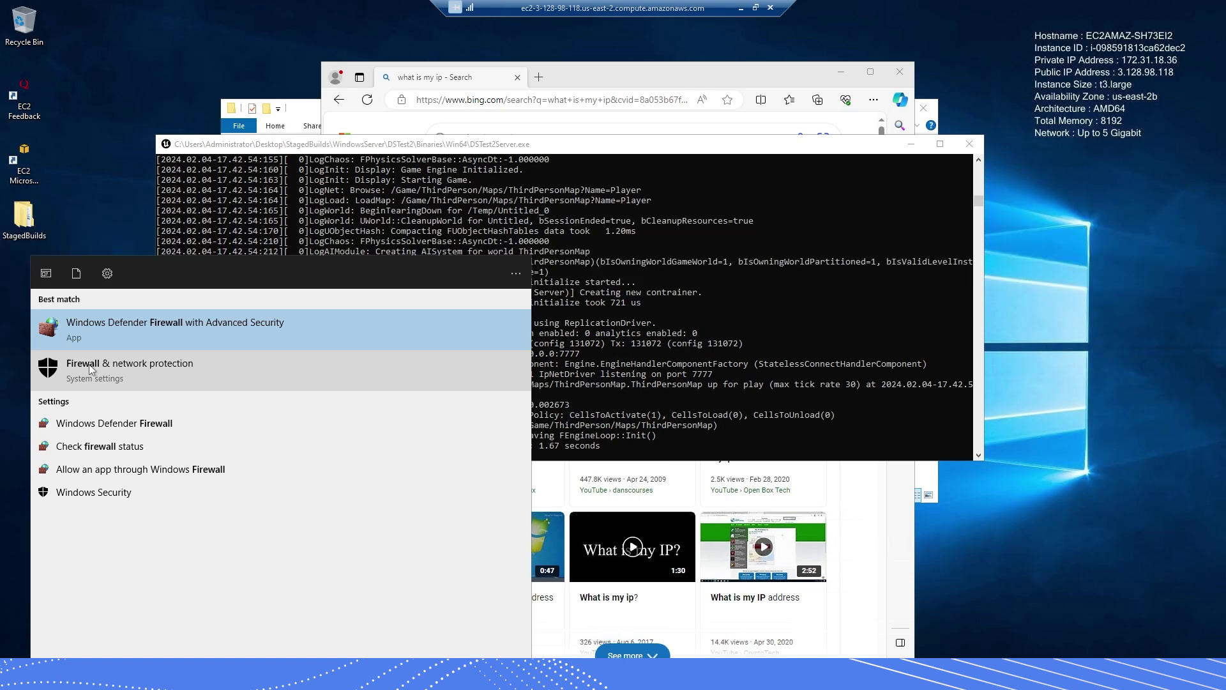
click(126, 371)
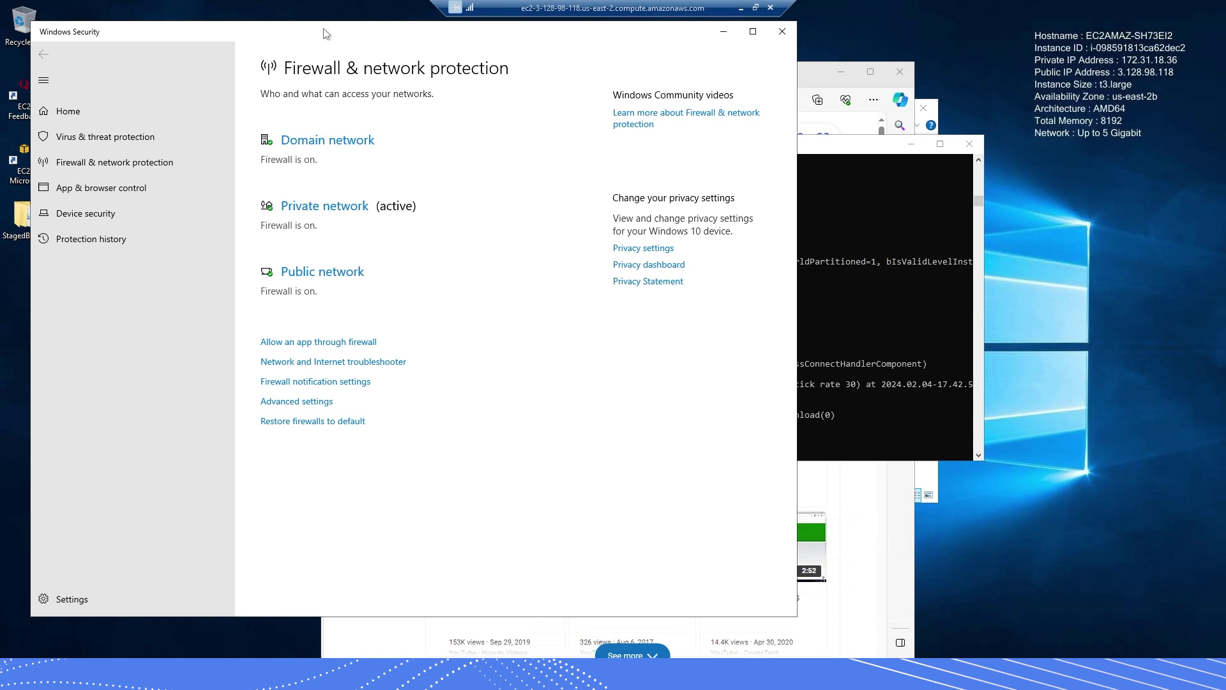
- Switch Microsoft Defender Firewall off for the Domain and Private networks
drag(332, 36, 343, 40)
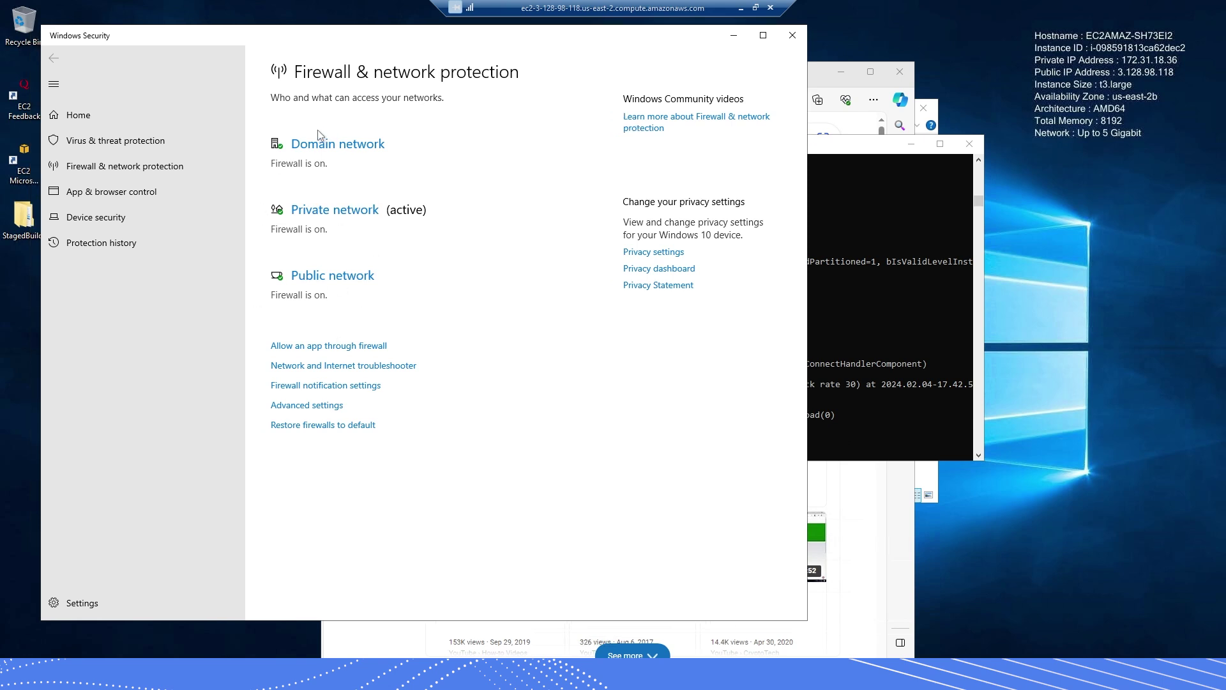
click(348, 147)
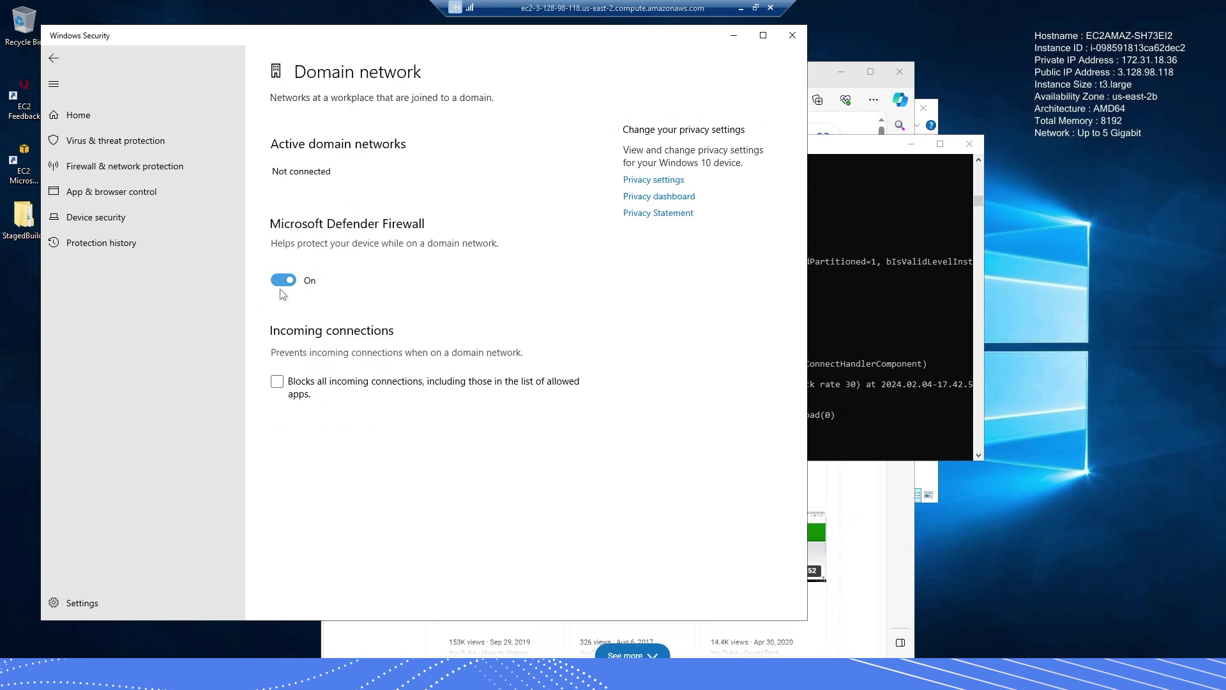
click(283, 281)
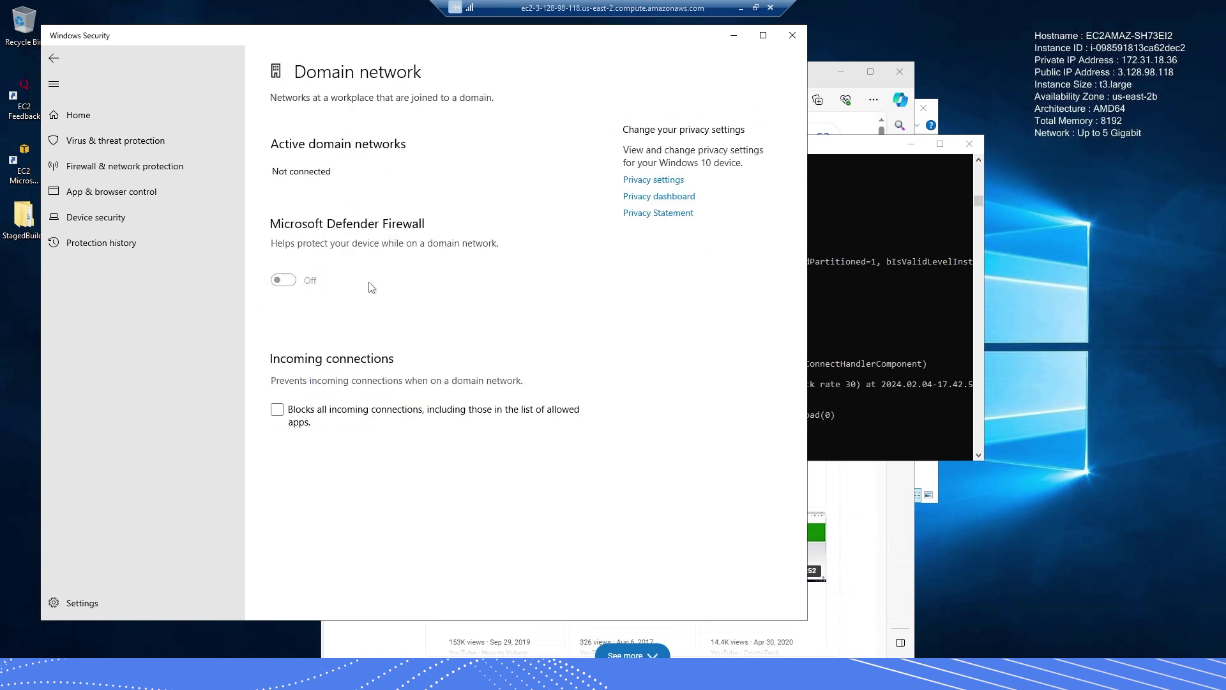
click(57, 63)
click(324, 257)
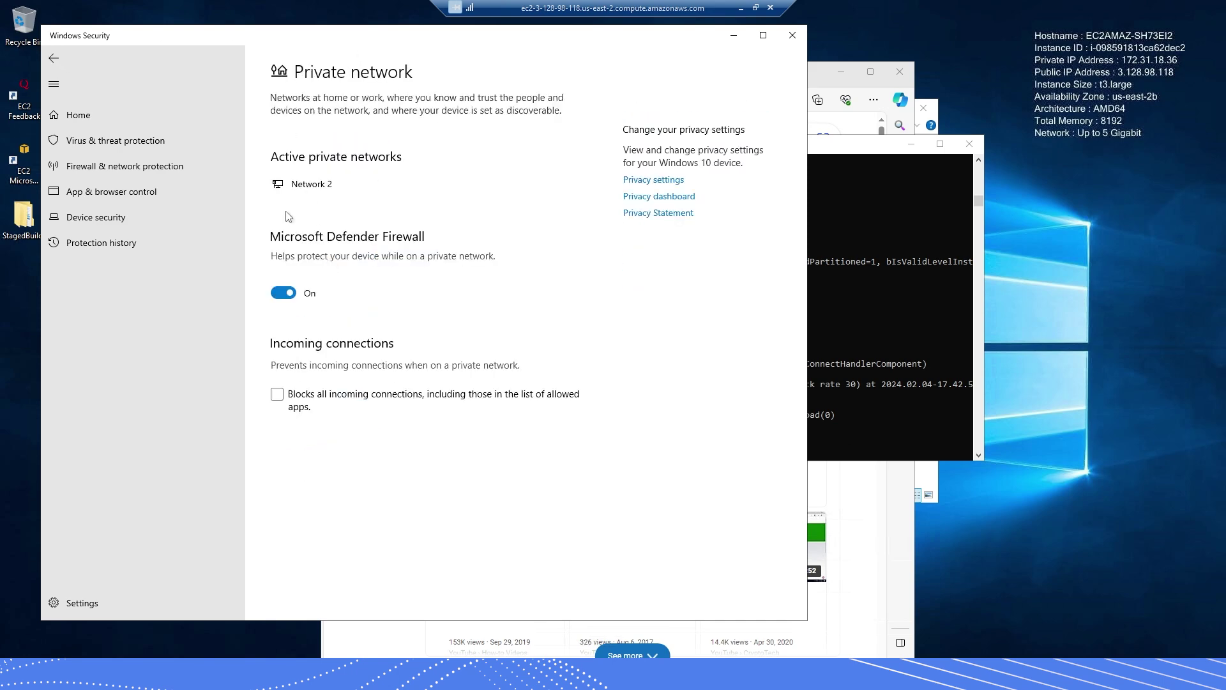
click(283, 293)
click(54, 58)
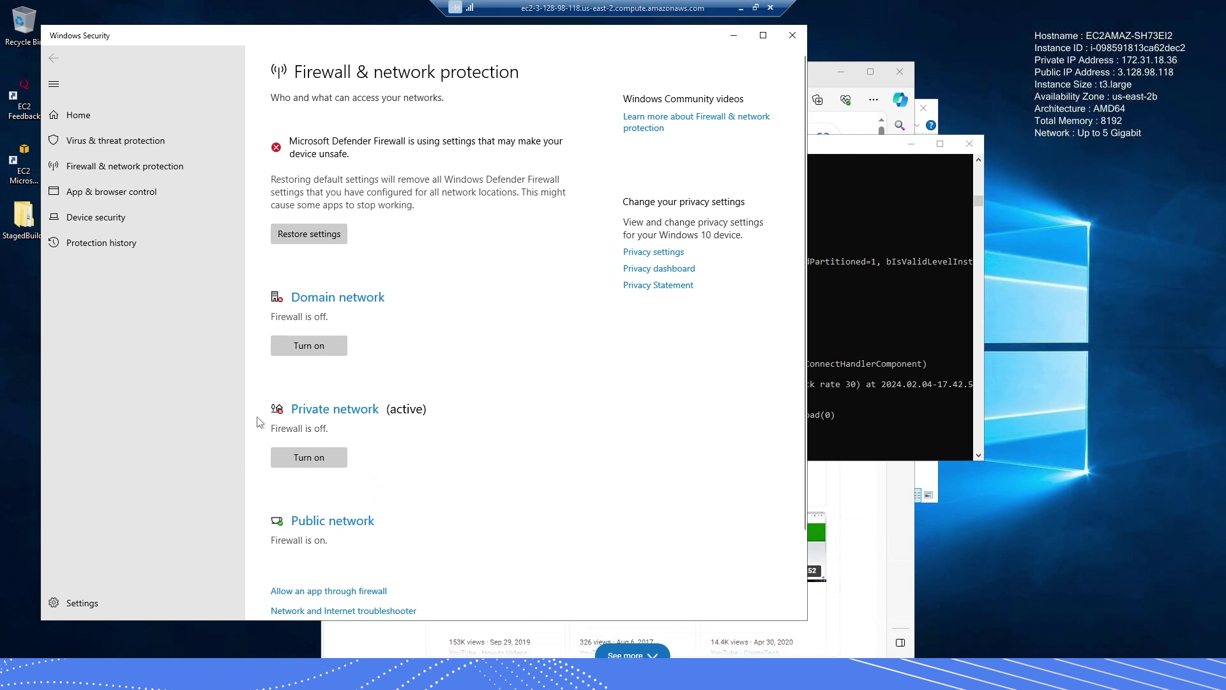
- Switch the Public network firewall off and close Windows Security
click(343, 522)
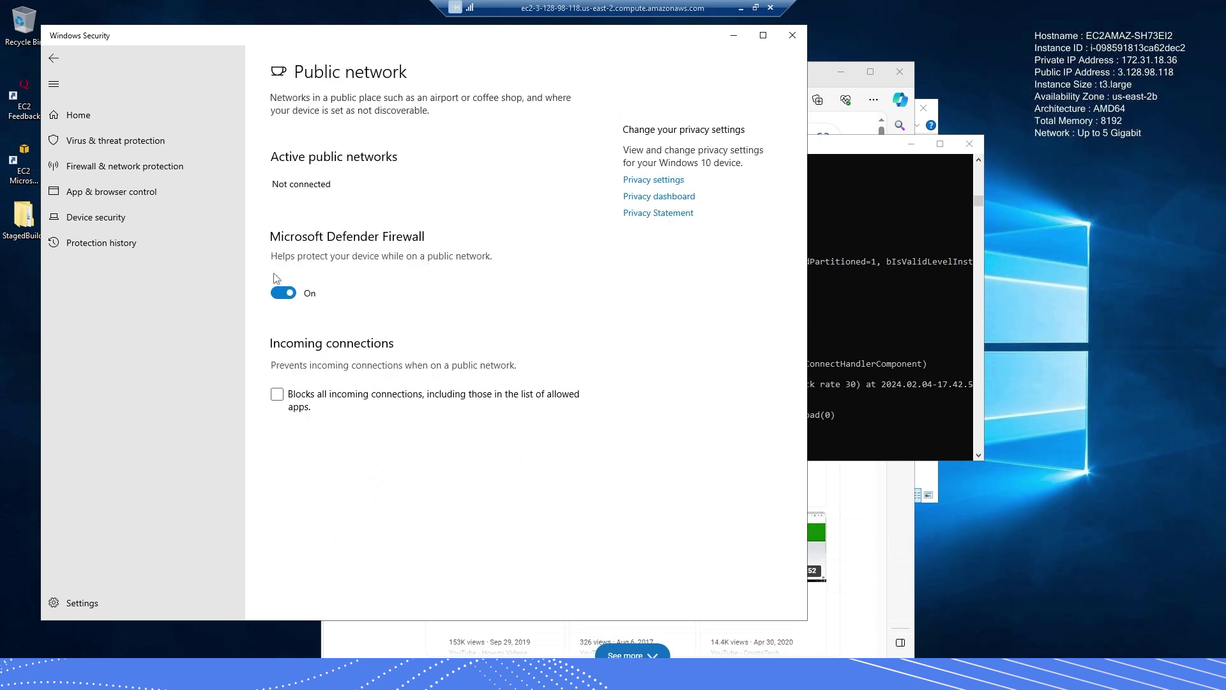
click(284, 294)
click(54, 58)
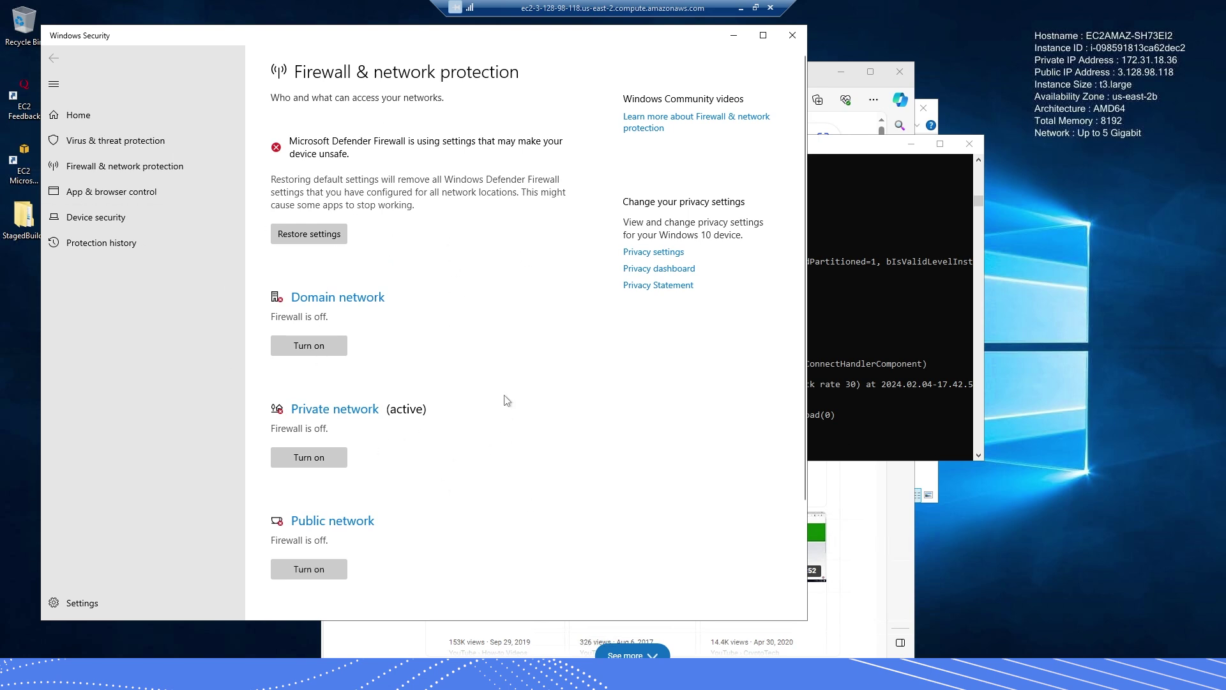
mouse_move(475, 42)
mouse_down()
mouse_move(498, 48)
mouse_move(487, 52)
mouse_up()
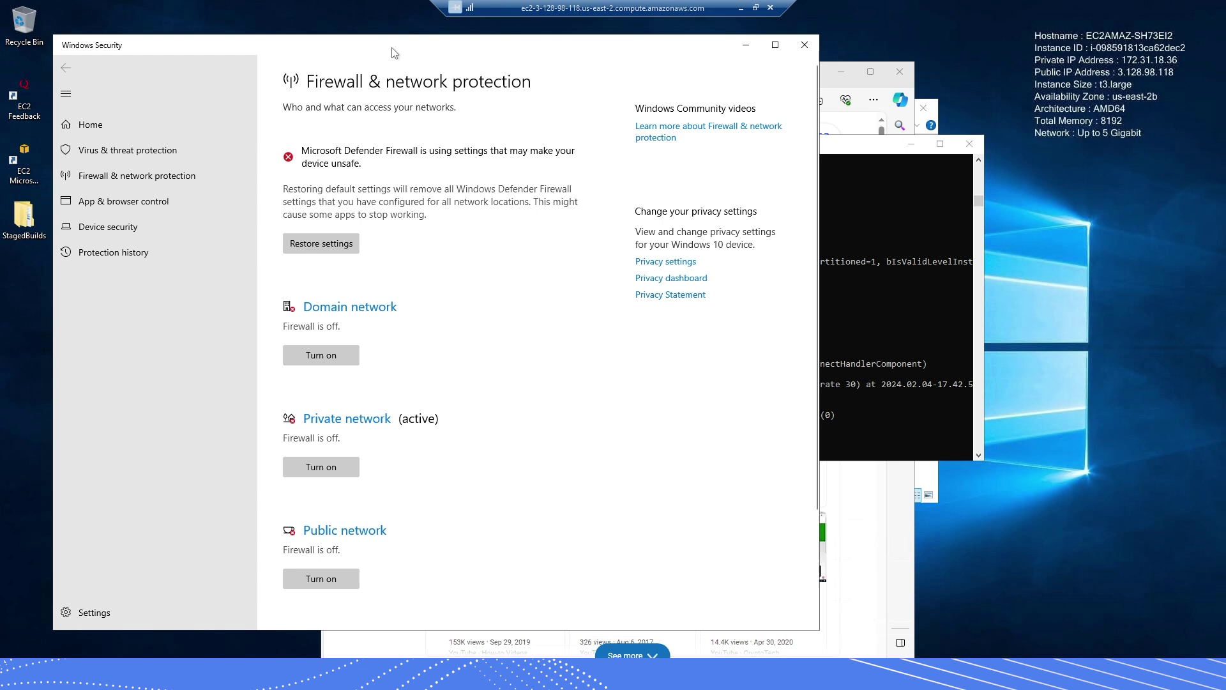
drag(392, 48, 367, 45)
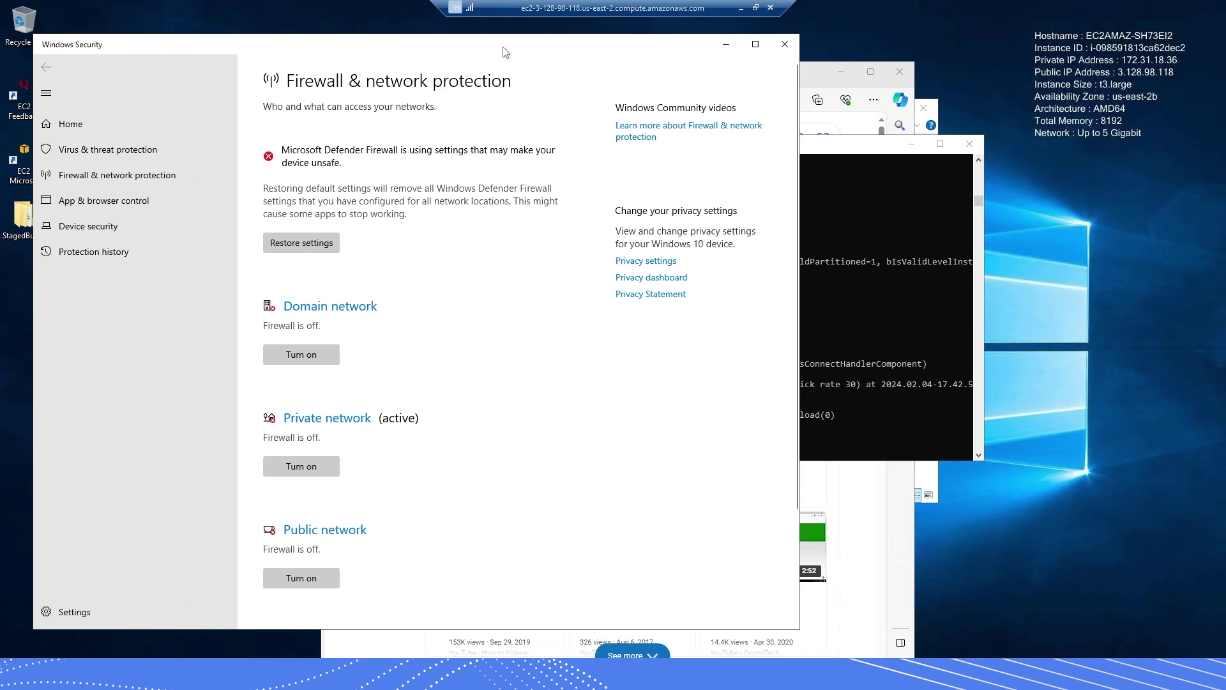
drag(504, 43, 491, 43)
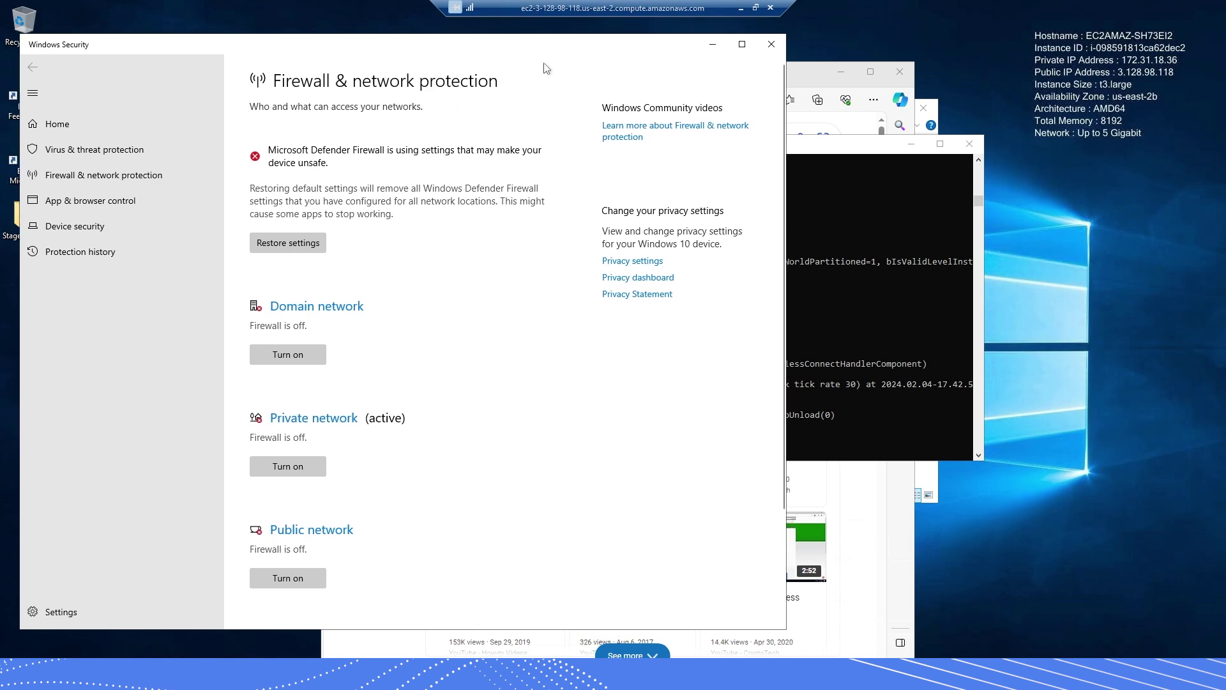
click(772, 46)
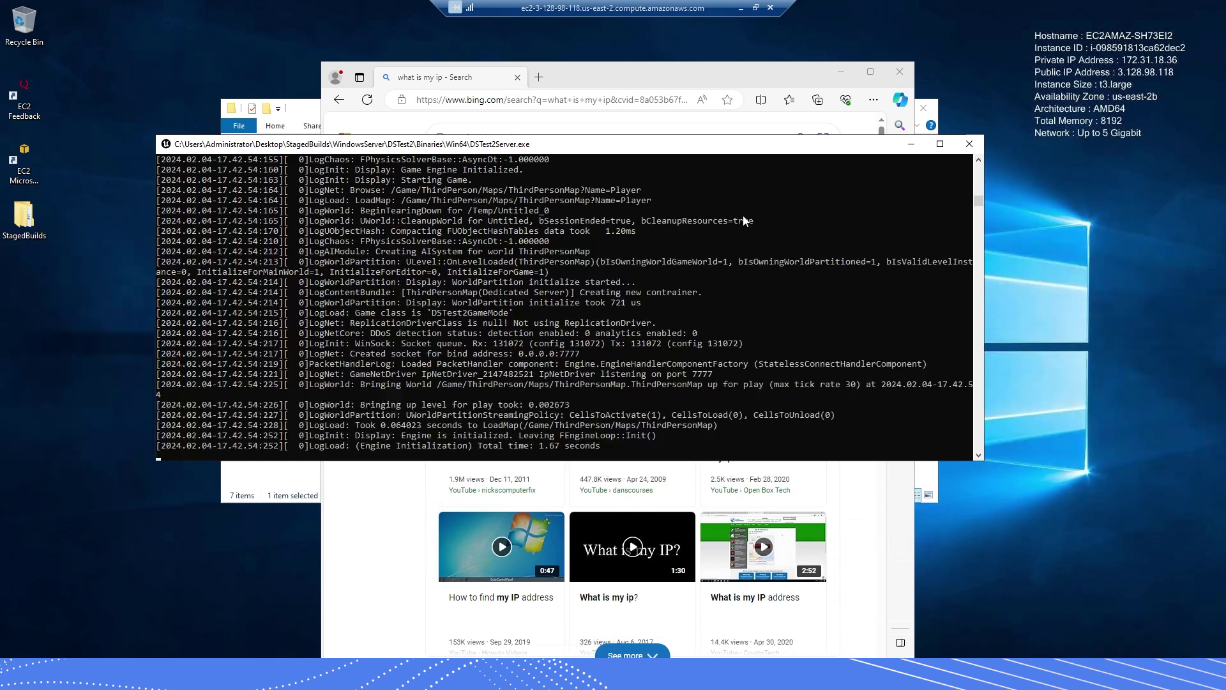
- Select the server's public IP address in the Bing results on the server session
click(755, 8)
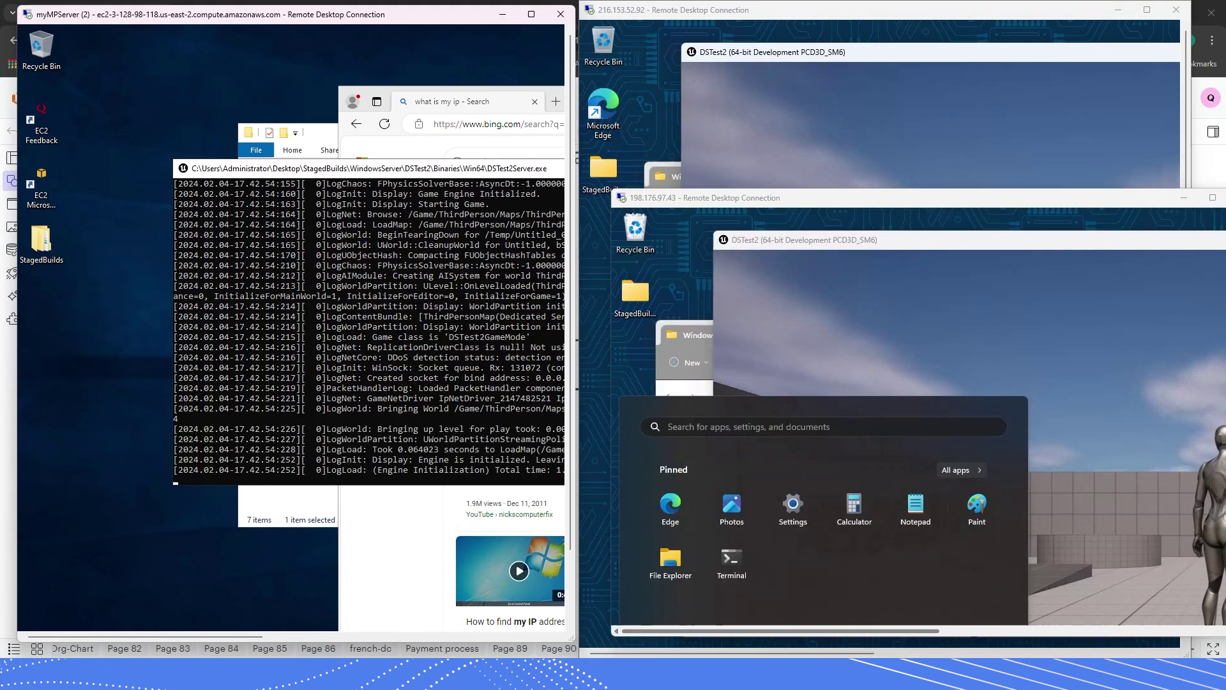
drag(771, 14, 769, 10)
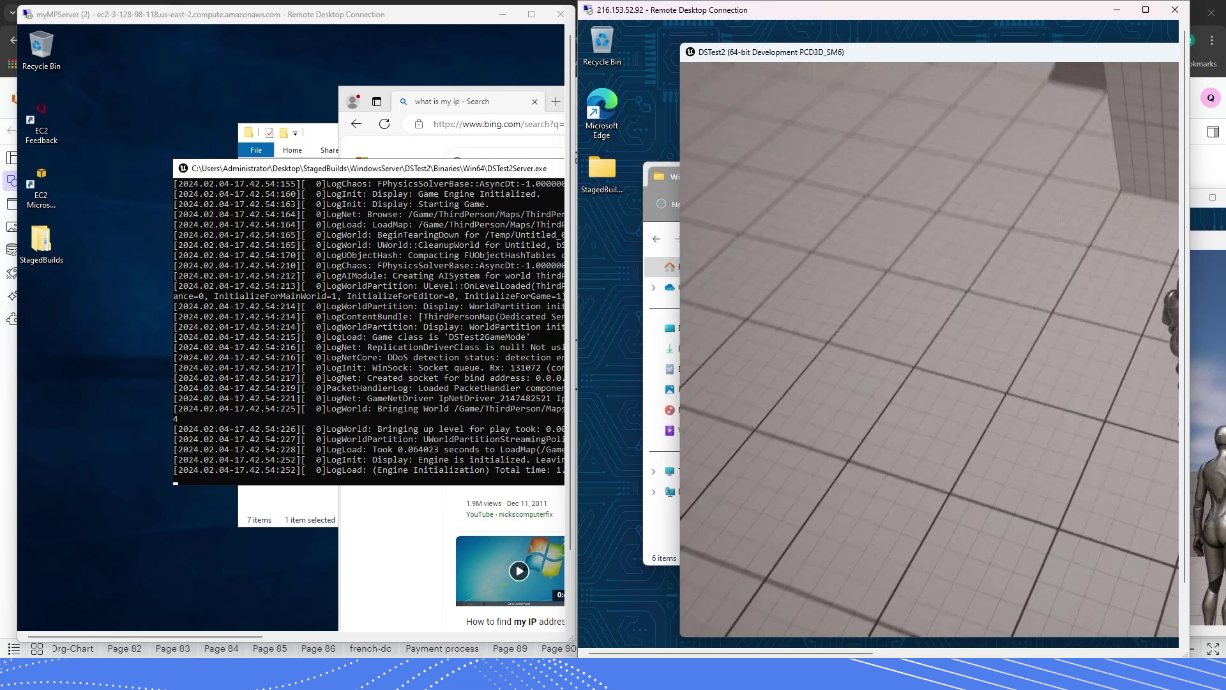
click(455, 63)
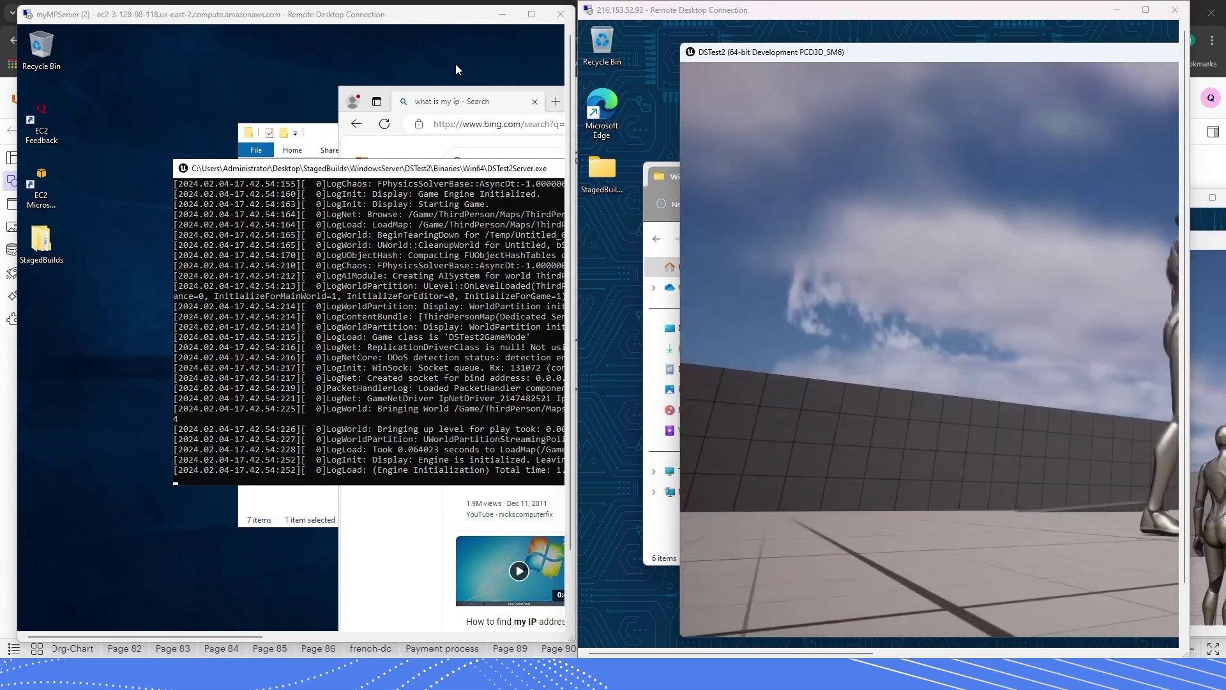
click(458, 99)
double_click(475, 301)
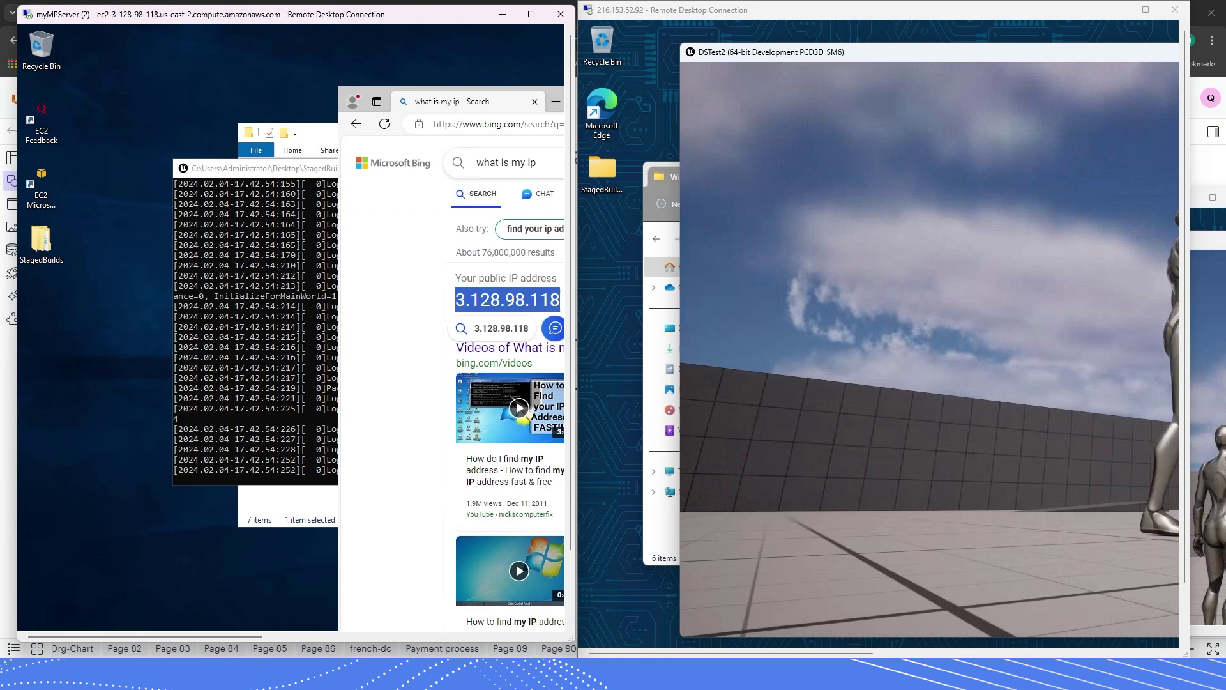
click(505, 163)
text(`)
- Open the console in the 216.153.52.92 client's DSTest2 and run 'open' to the server IP
key(alt+Tab)
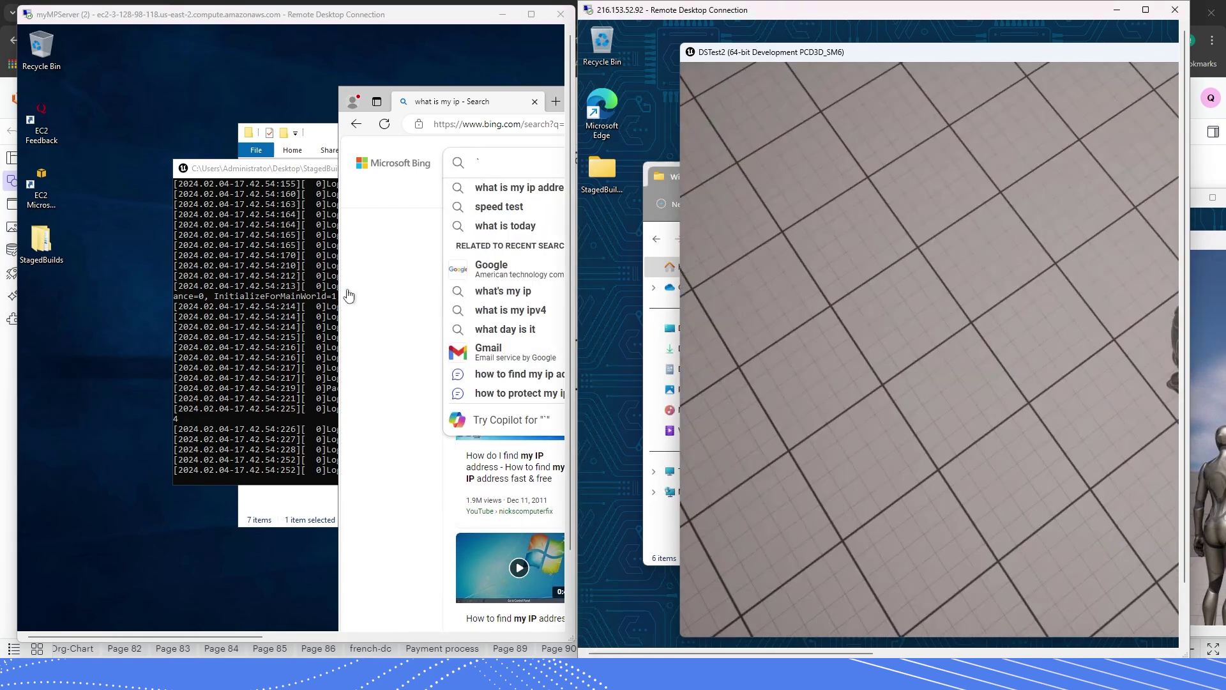
click(348, 293)
click(479, 162)
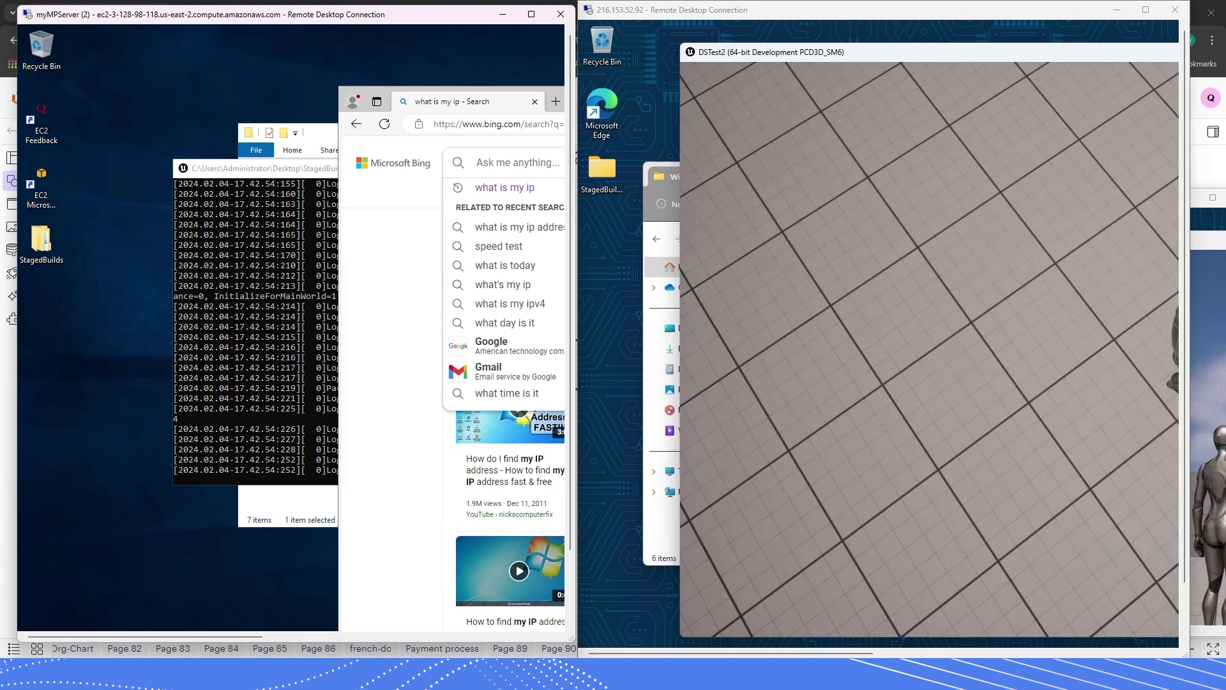
click(378, 295)
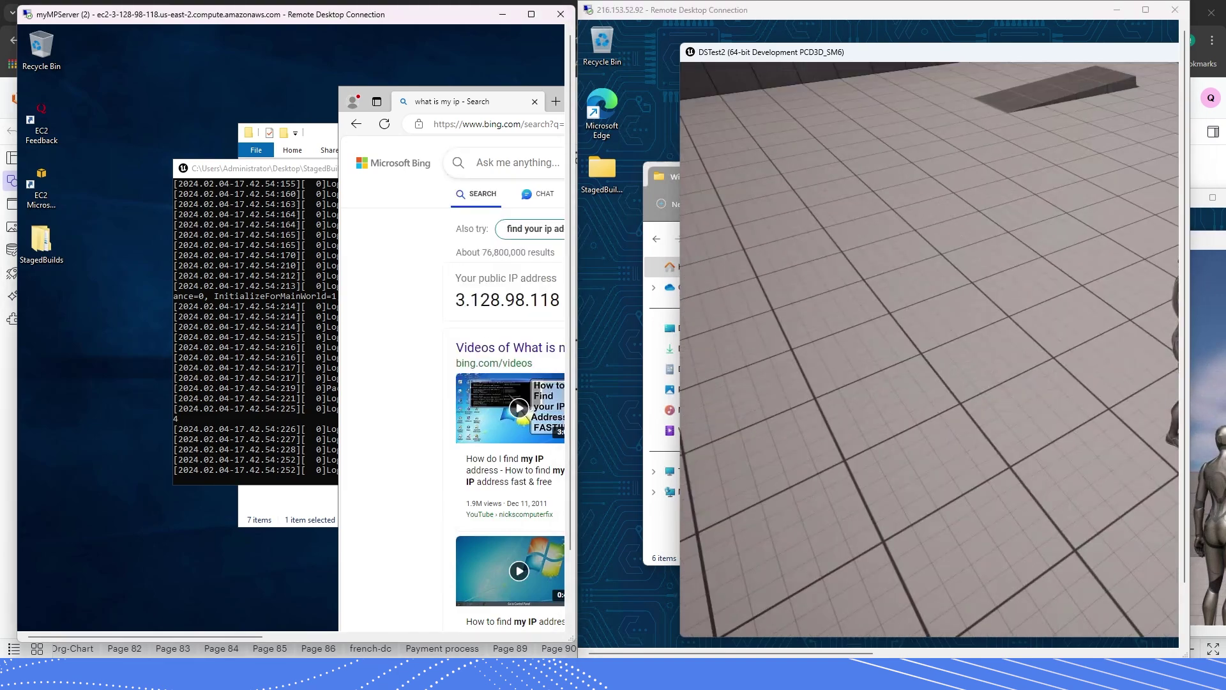
key(alt+Tab)
key(grave)
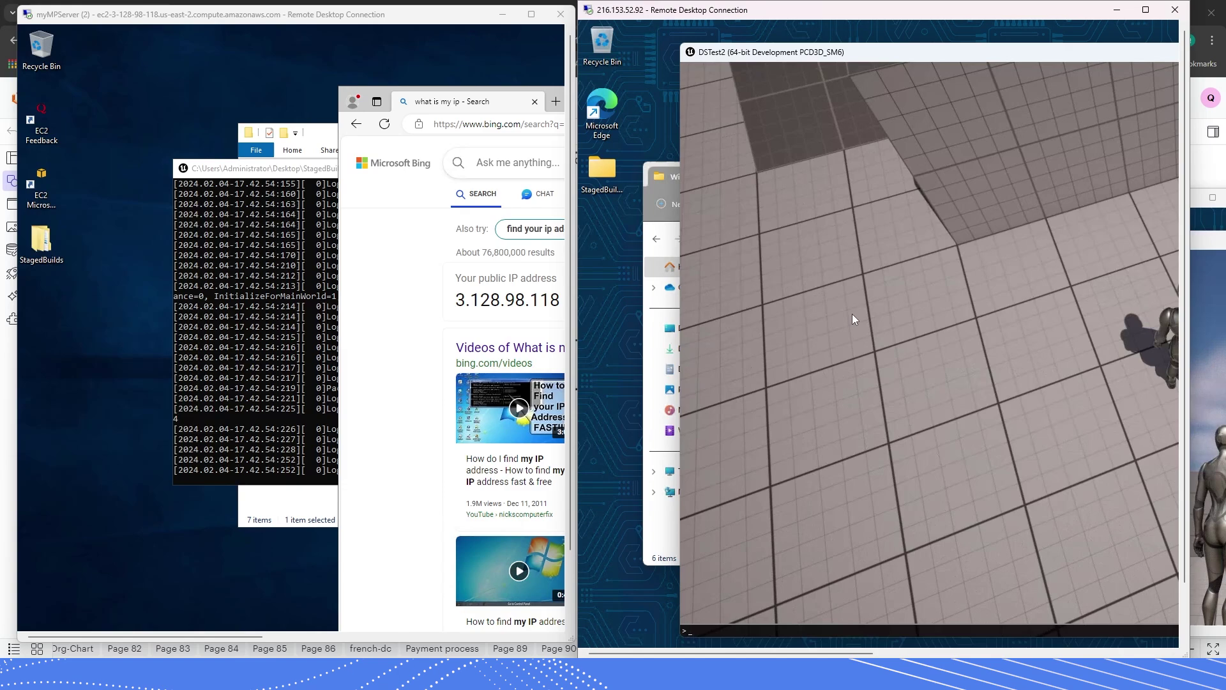
text(open 3.128.98.118)
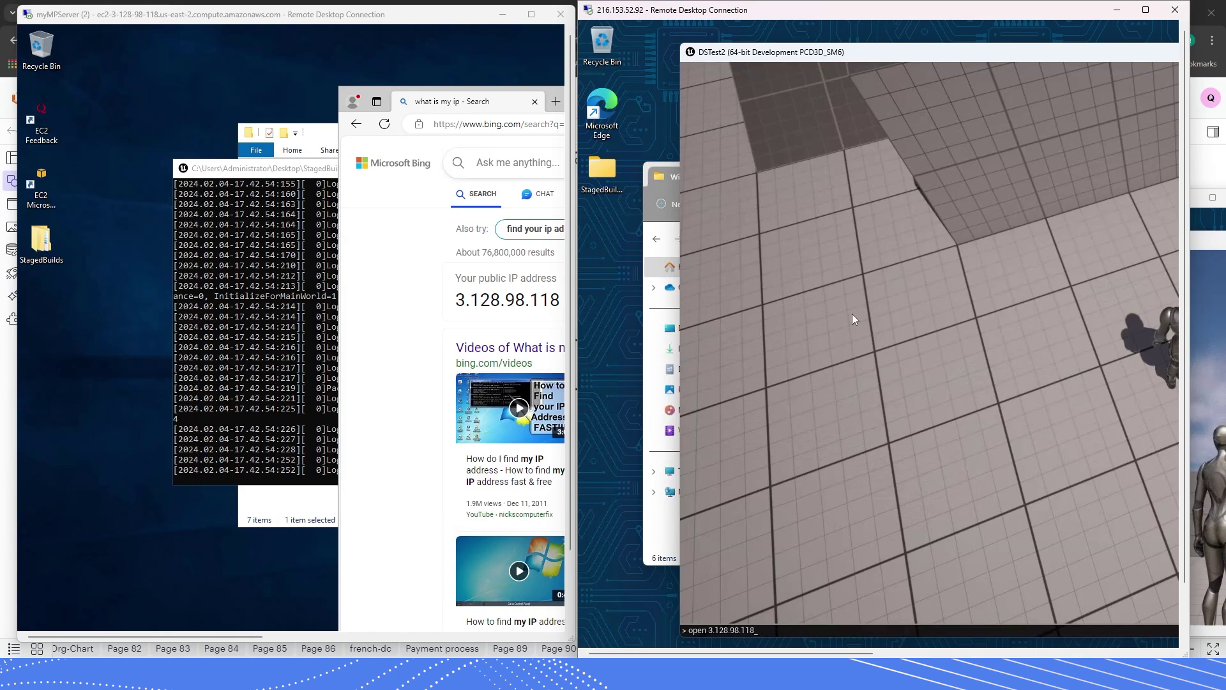
key(Return)
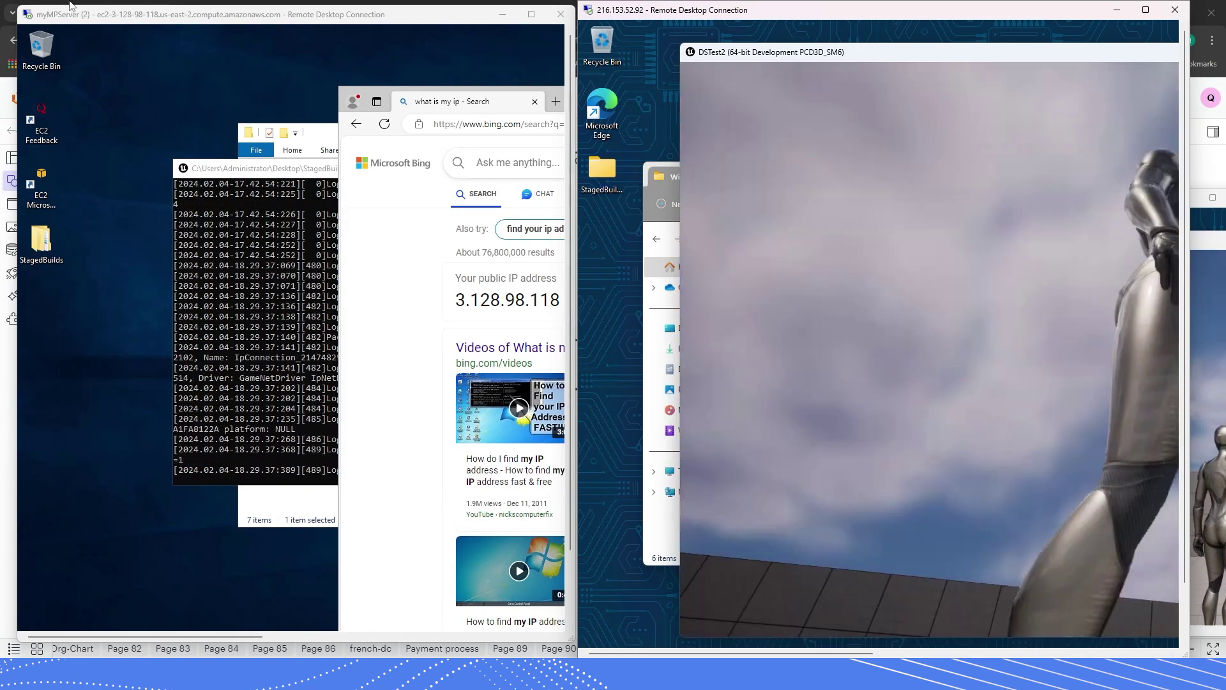
click(205, 169)
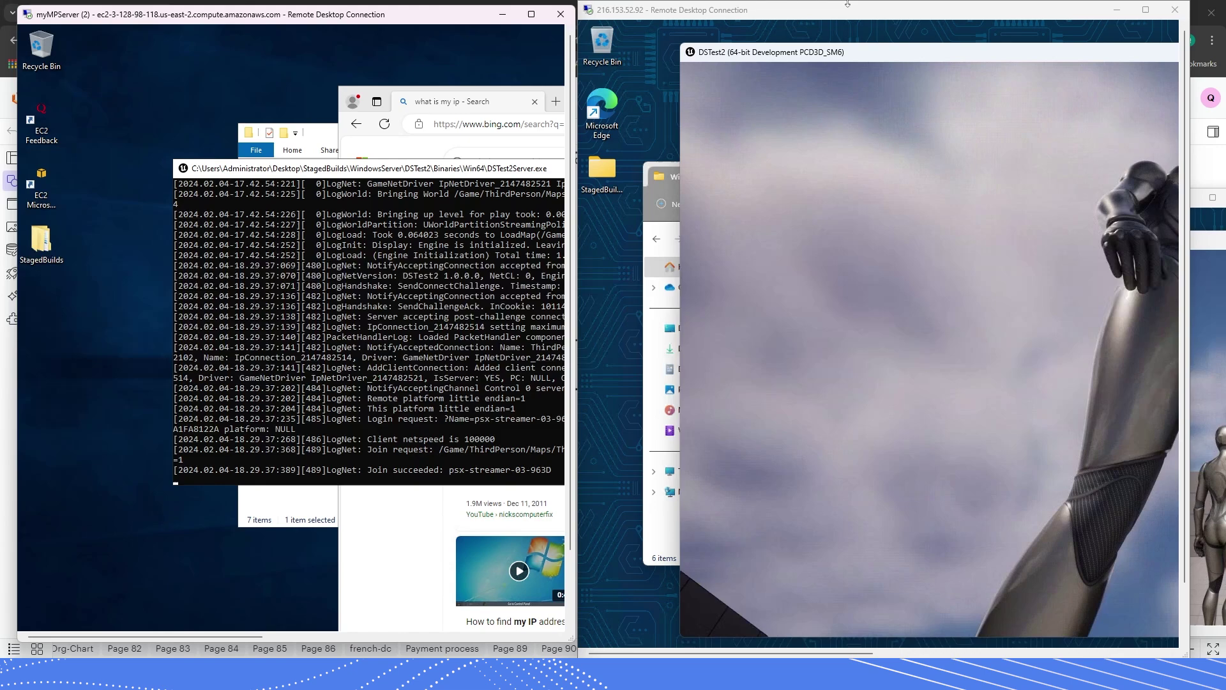
- Place the two client sessions left and right and bring up the server's public IP result
drag(845, 5, 254, 5)
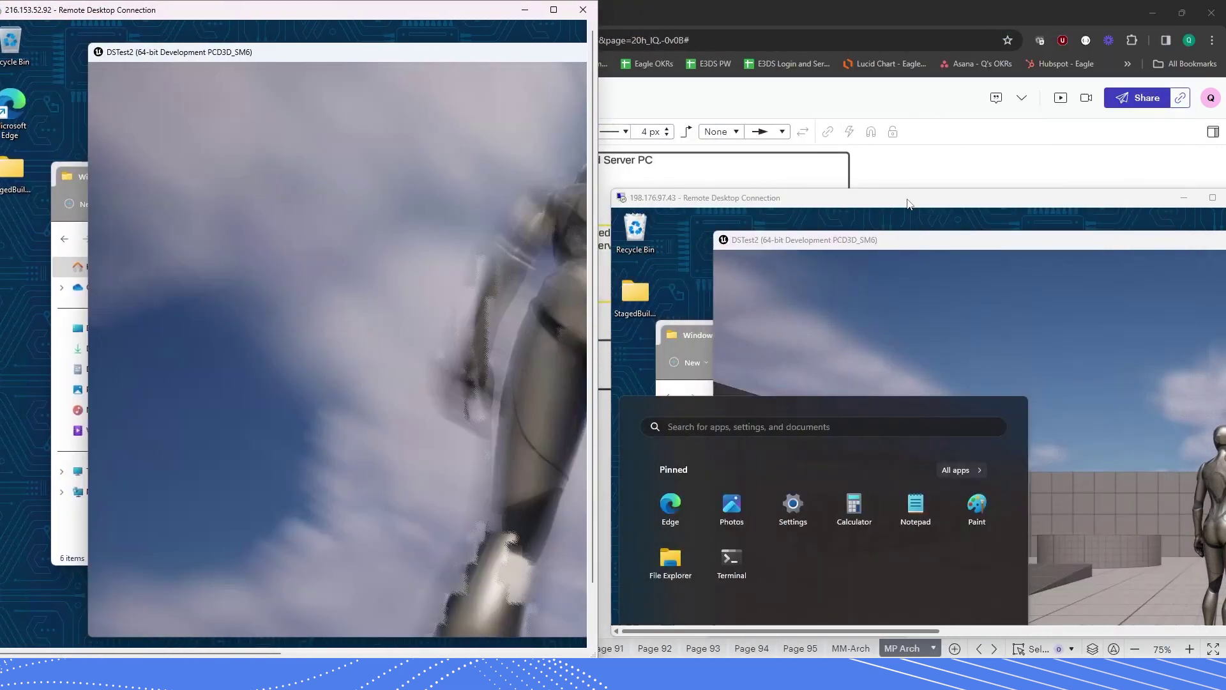
drag(902, 203, 1225, 249)
click(923, 55)
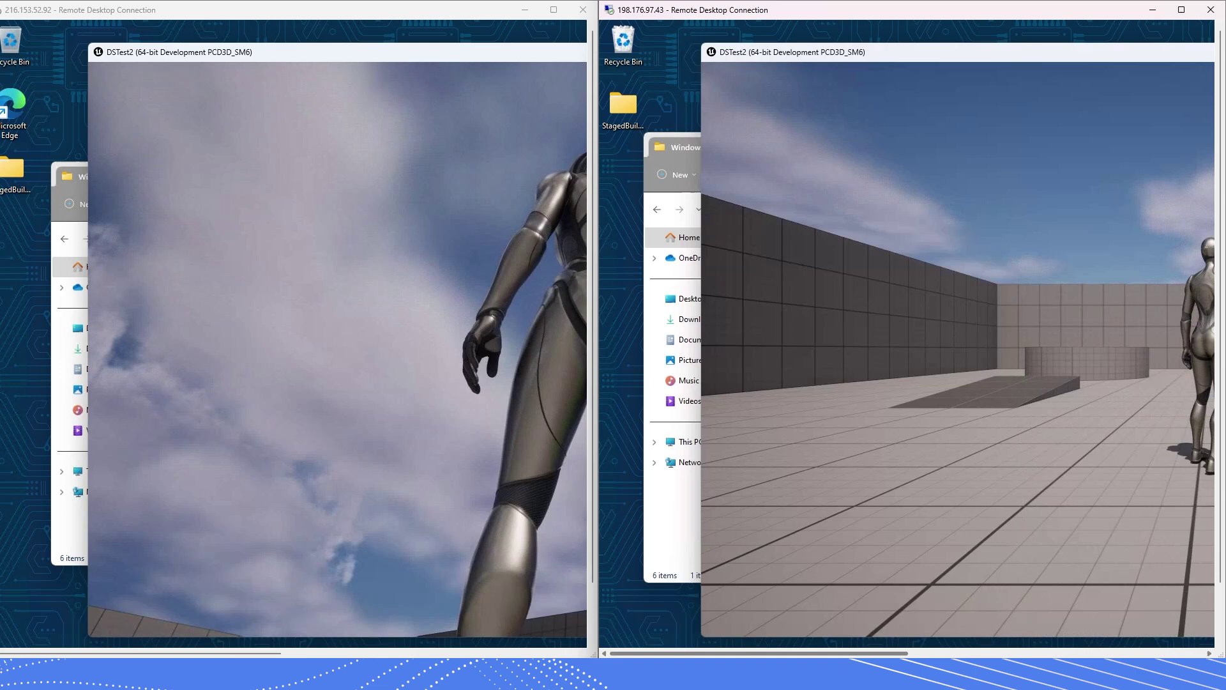
click(526, 11)
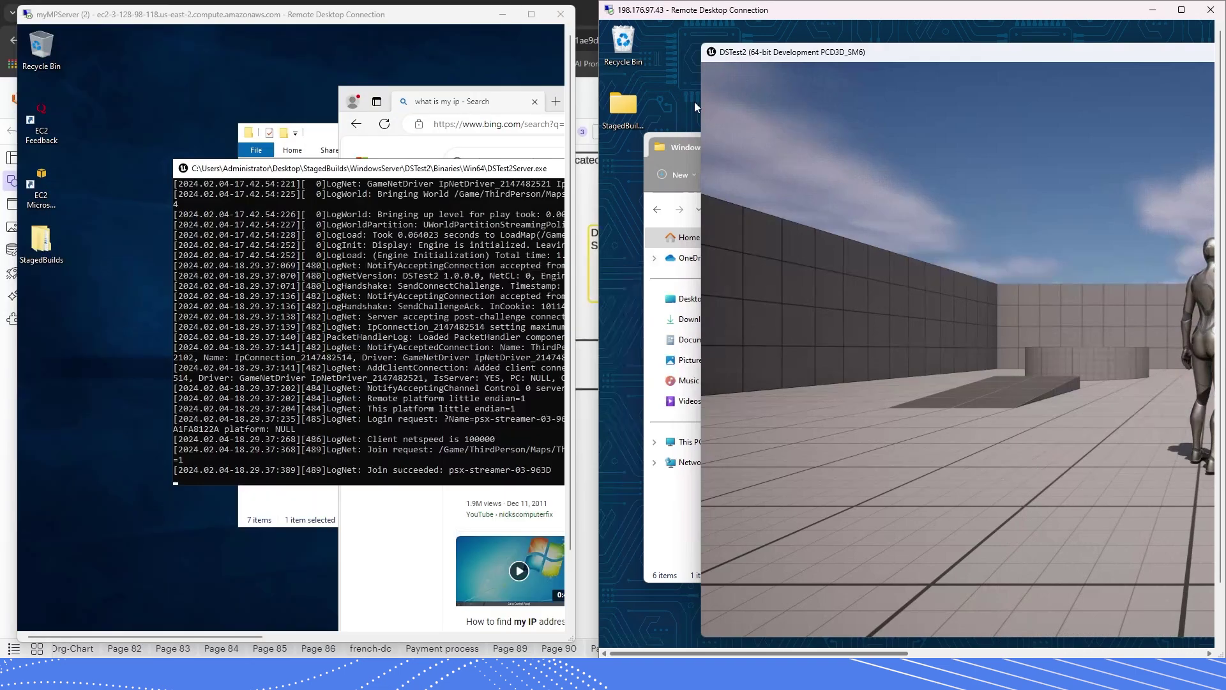
click(392, 531)
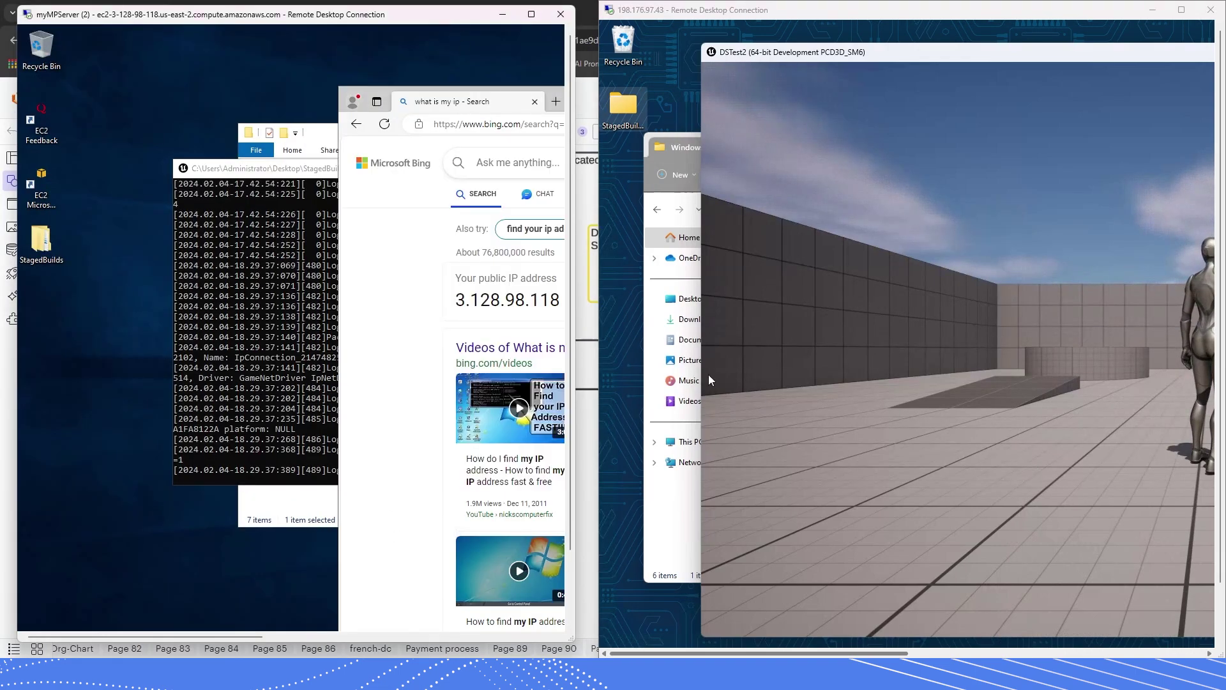
- Run 'open 3.128.98.118' in the second client's DSTest2 console
click(749, 58)
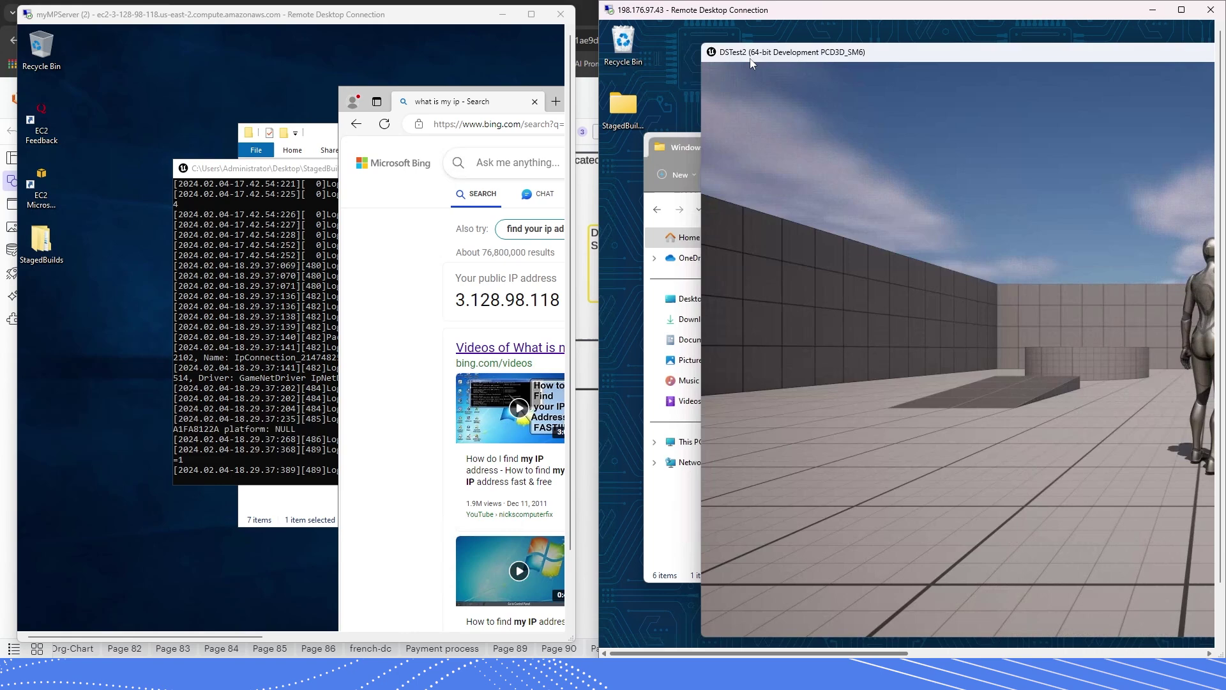
key(grave)
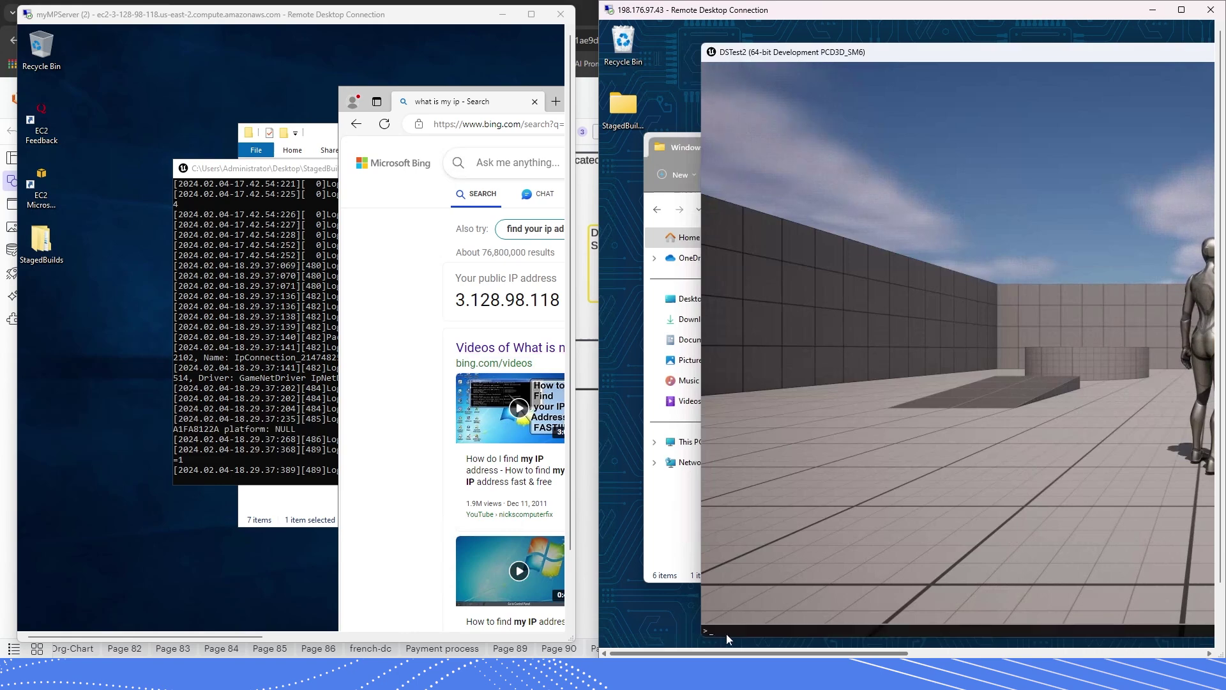
text(open)
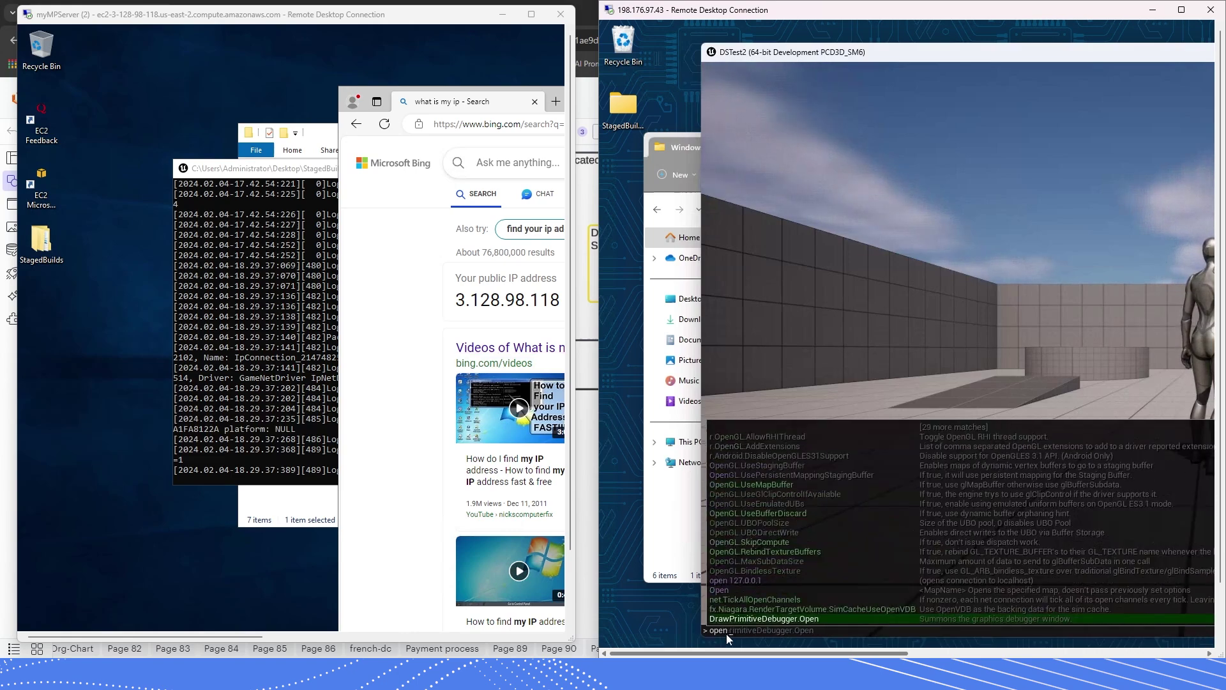
text( 3.128.9)
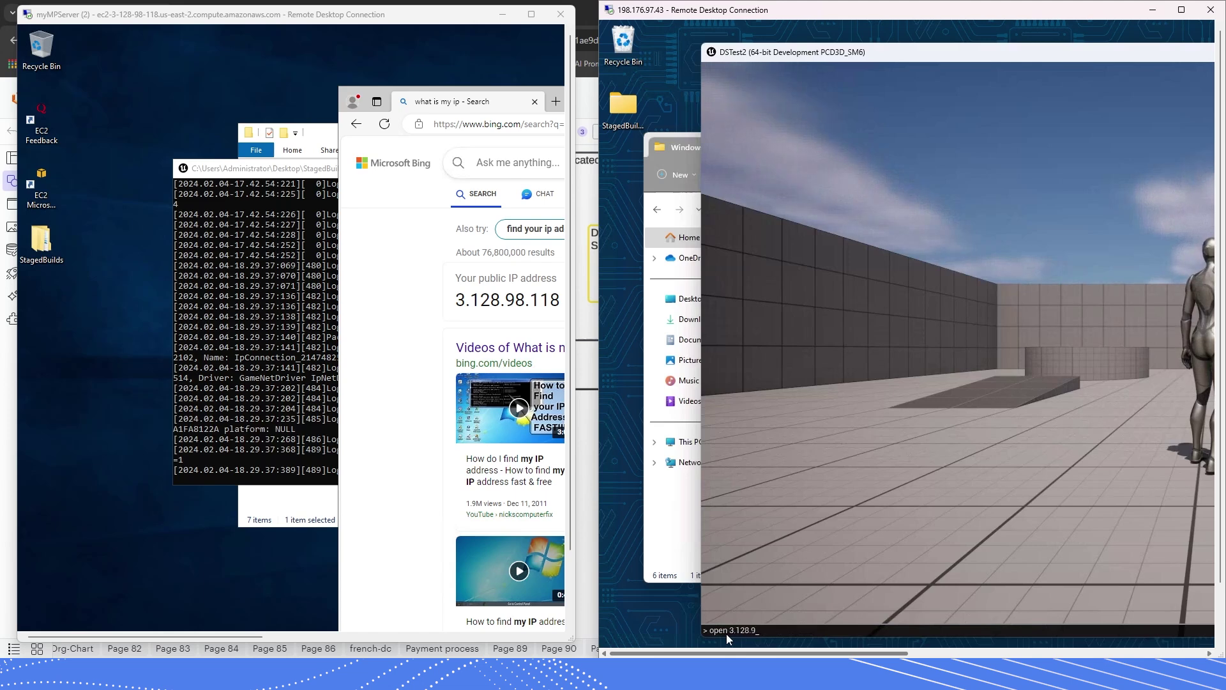
text(8.118)
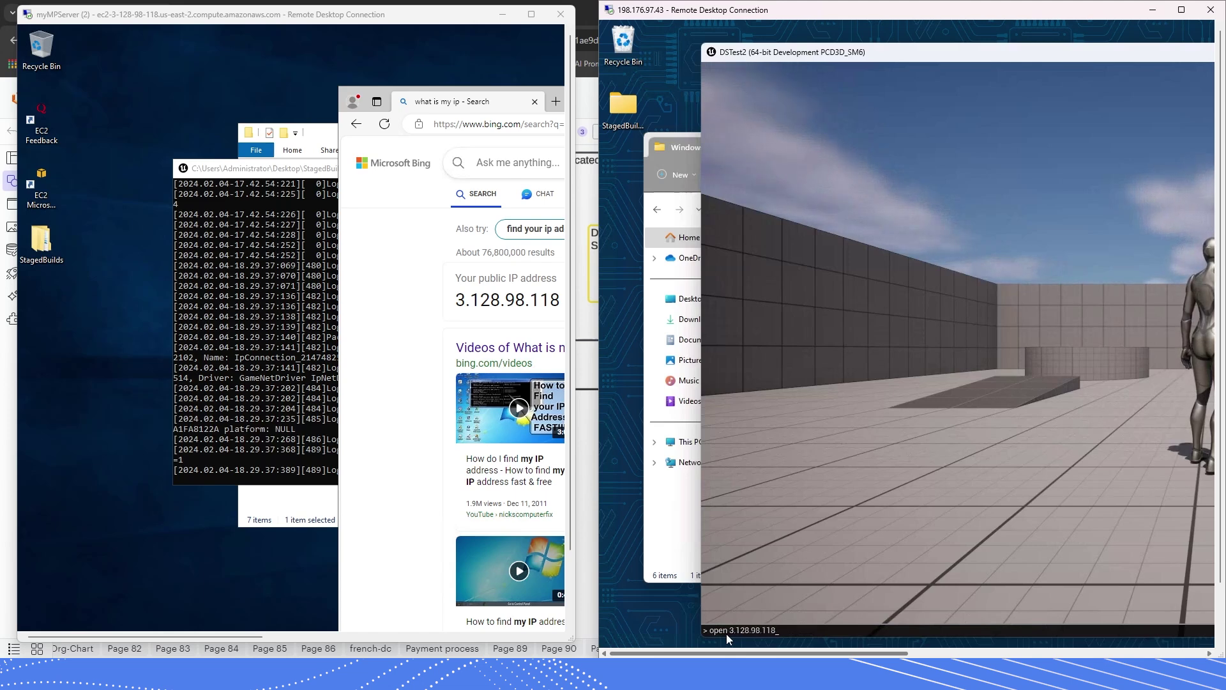
key(Return)
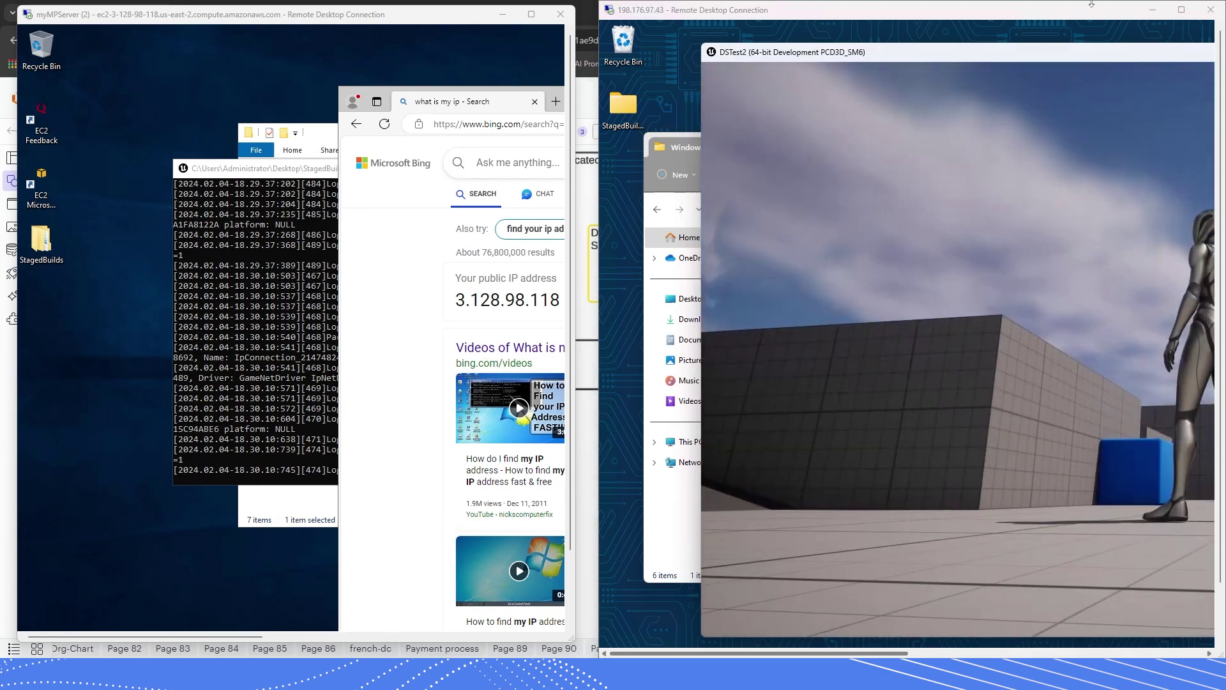
- Maximize the 198.176.97.43 session and move the character with Space and W beside the other player
click(1180, 18)
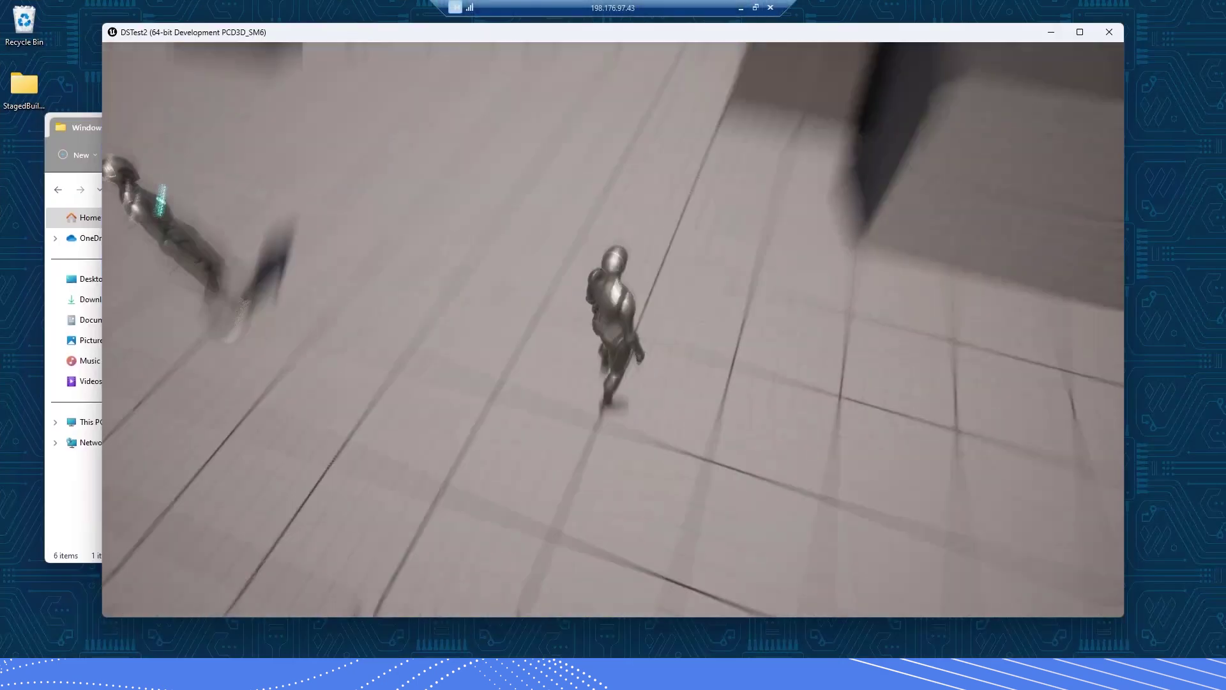
key(space)
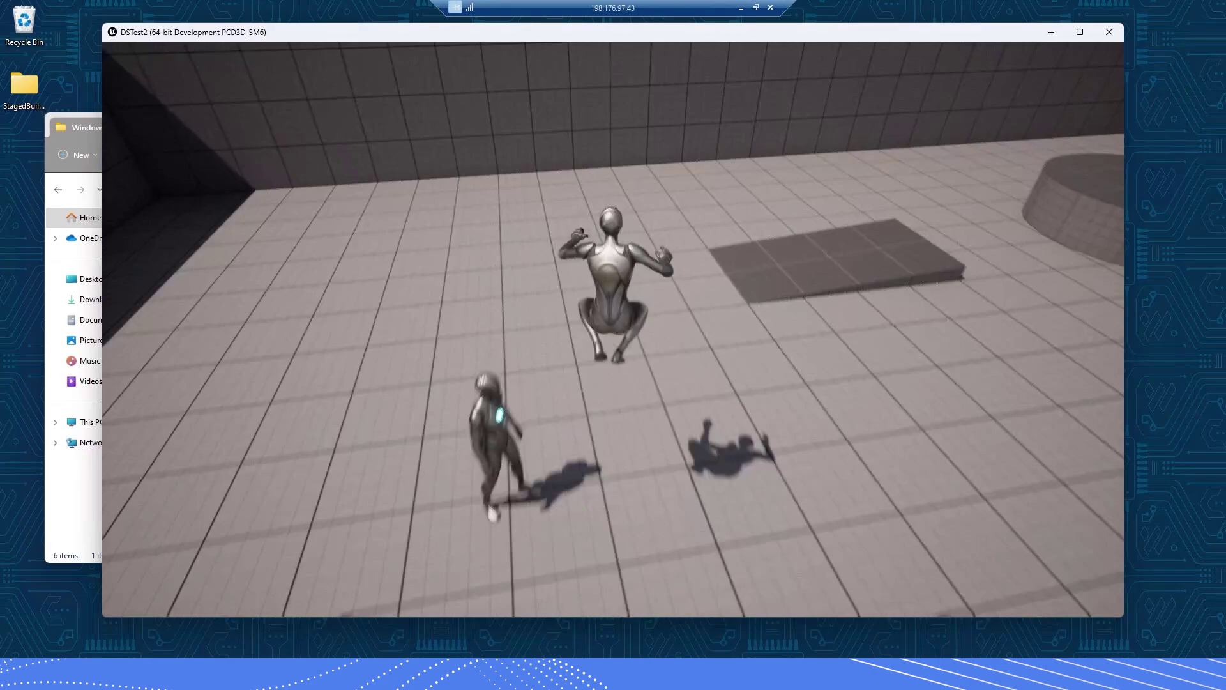
key(w)
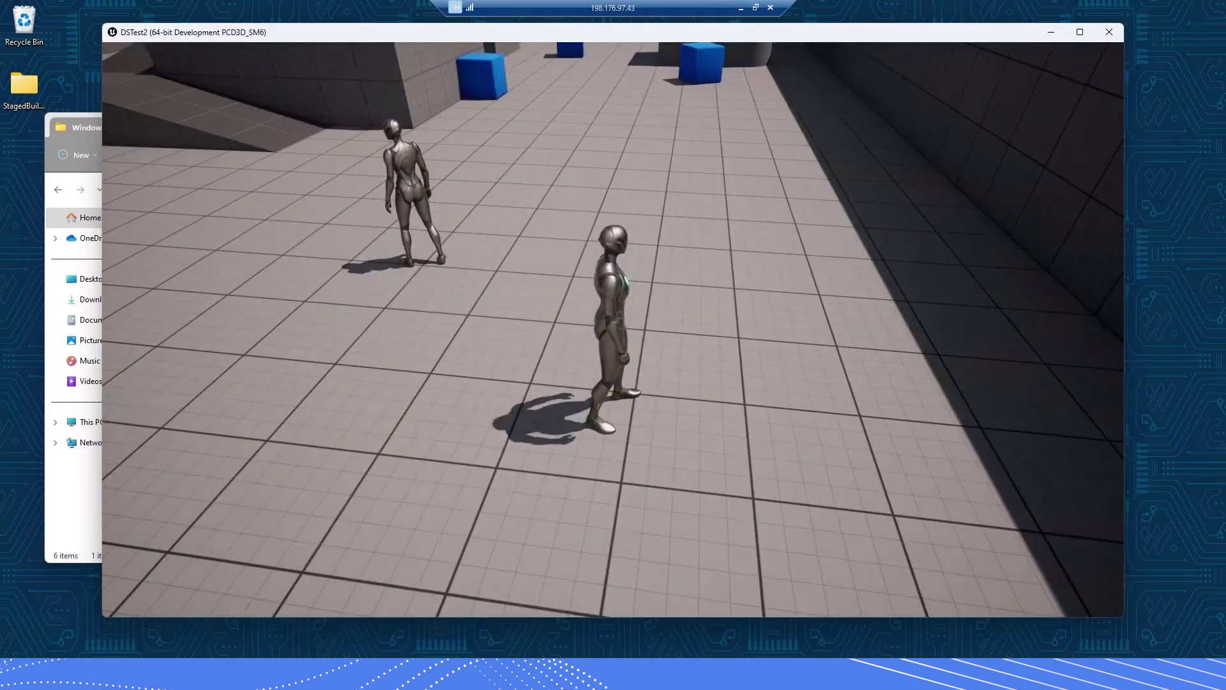
key(w)
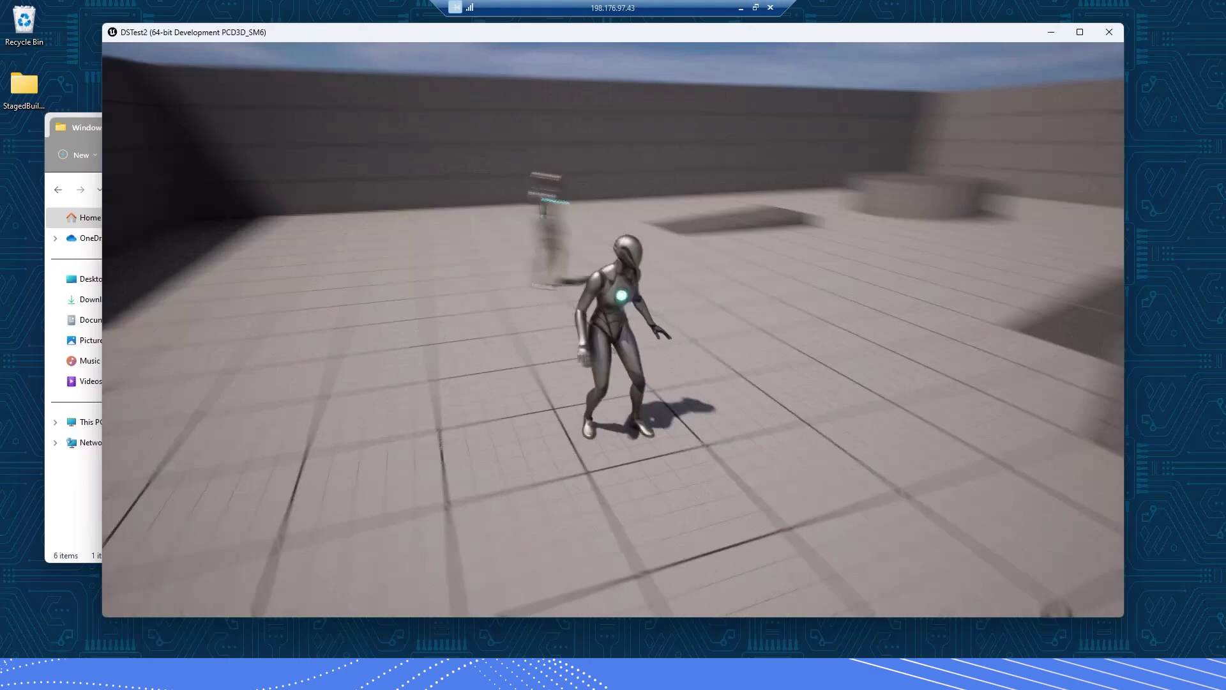
key(w)
key(w)
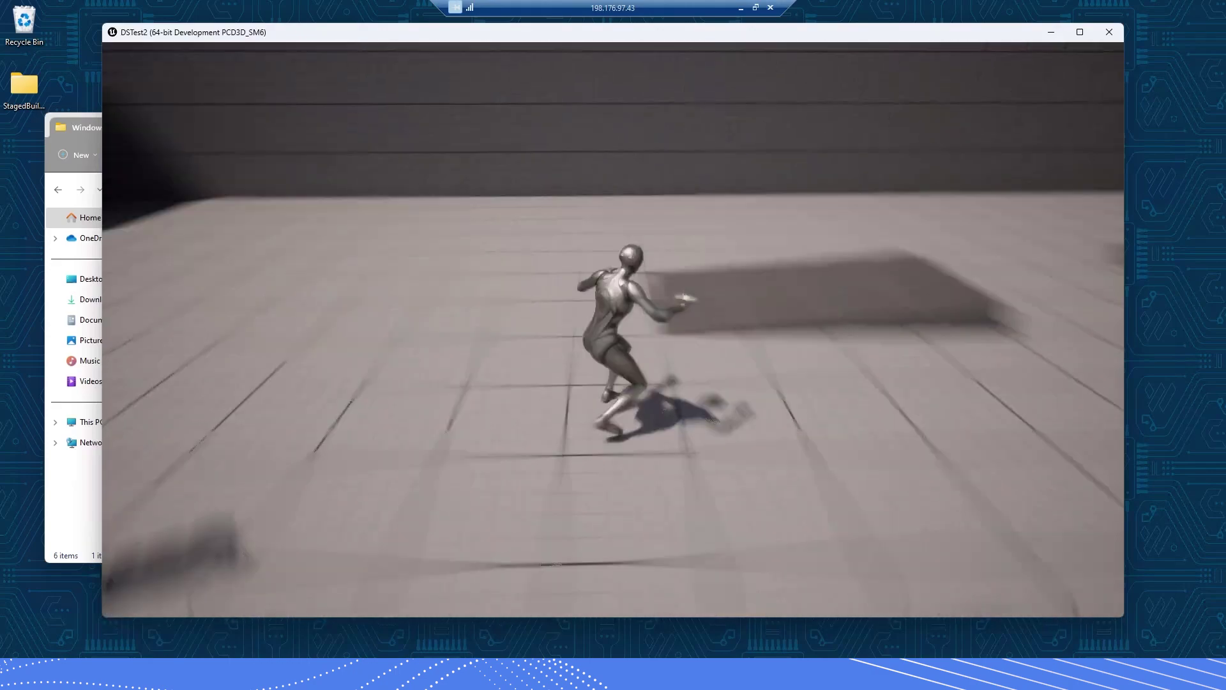
key(super)
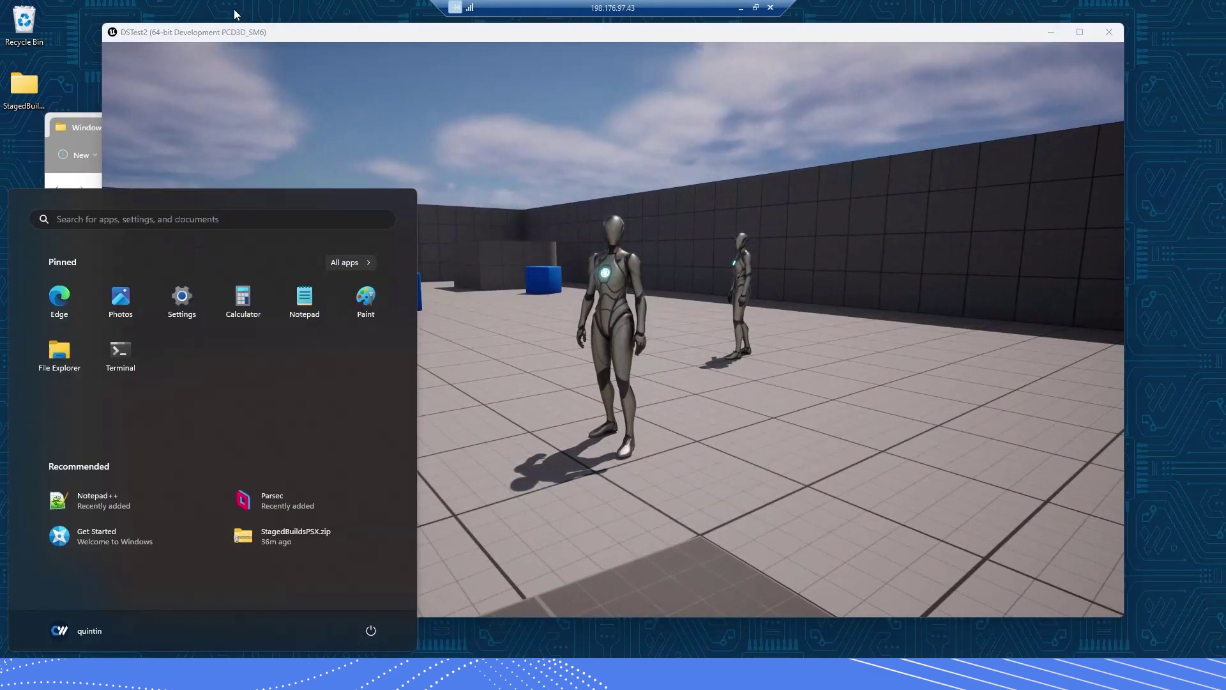
- Restore the 198.176.97.43 session to full height and arrange both client sessions side by side
click(755, 7)
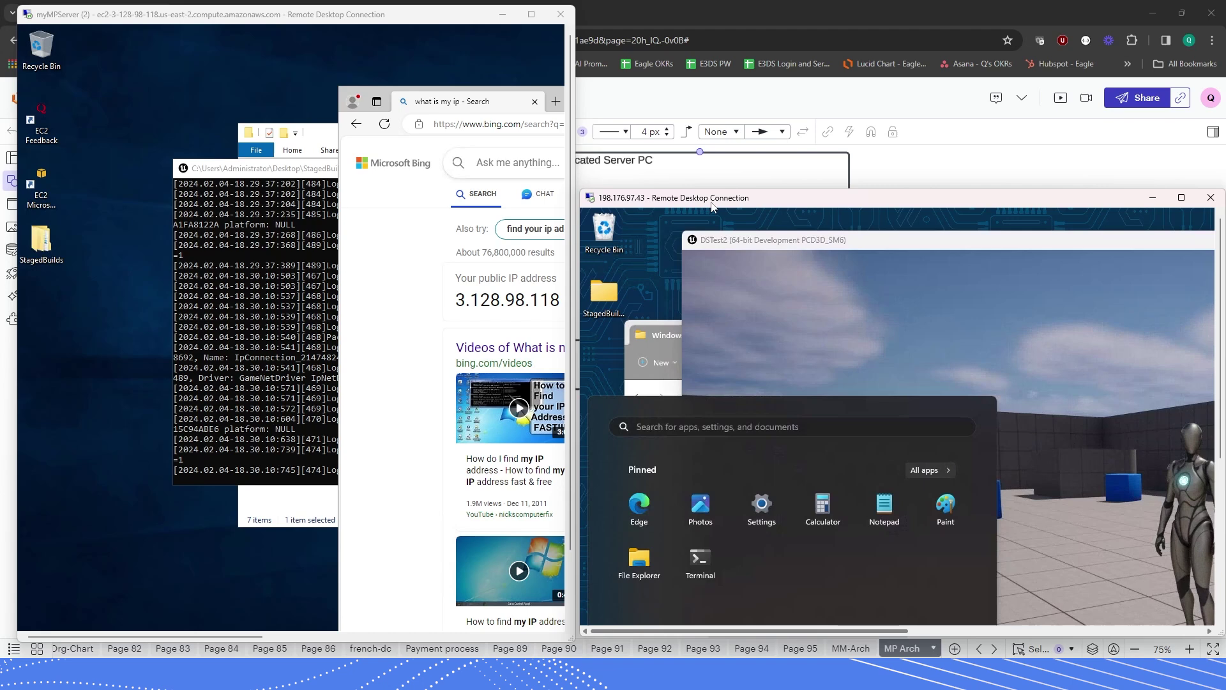
drag(830, 190, 831, 2)
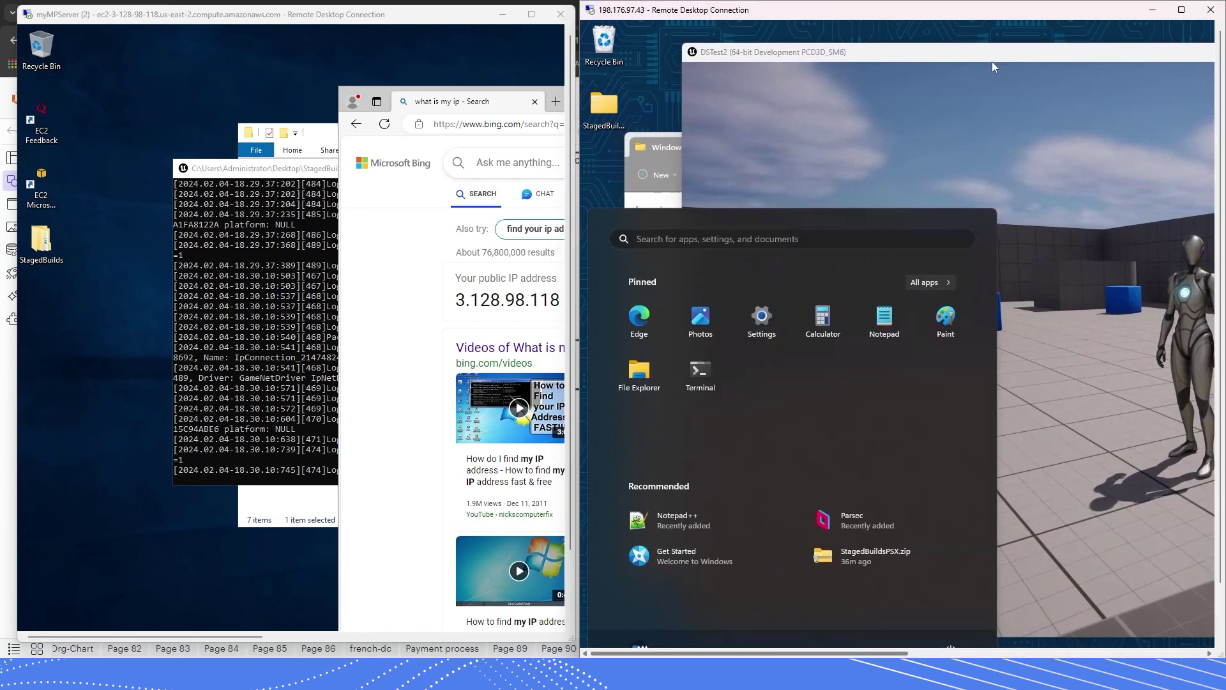
click(926, 48)
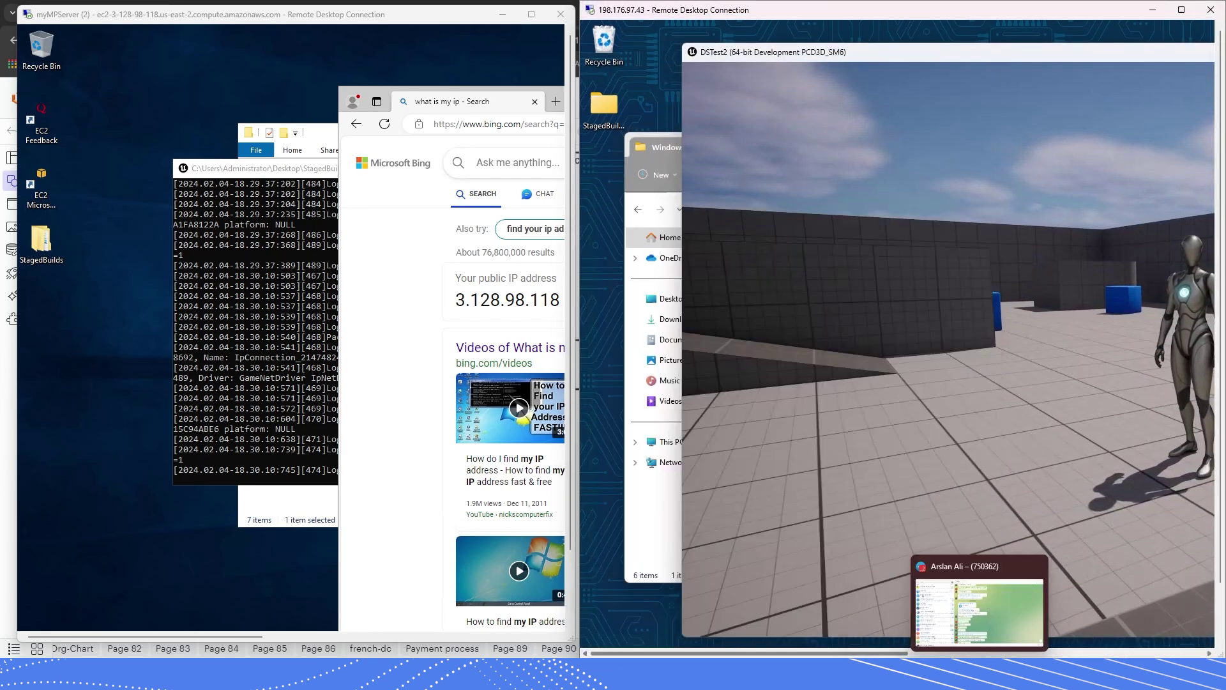
mouse_move(1064, 674)
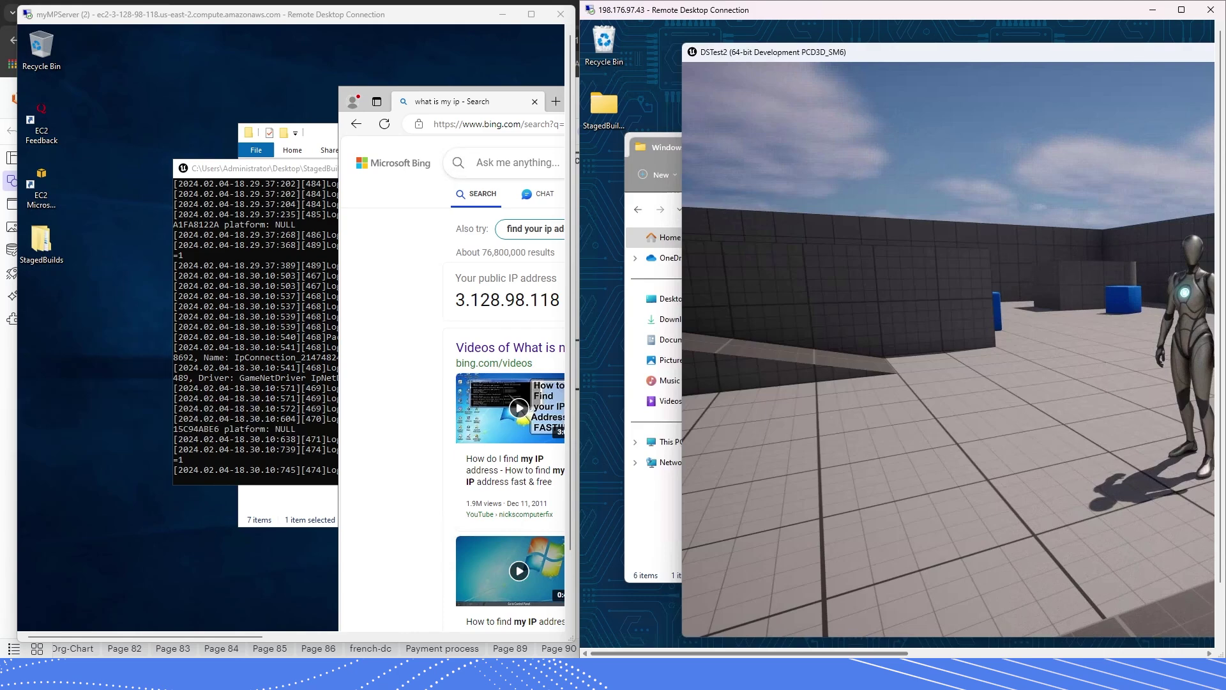
click(1143, 604)
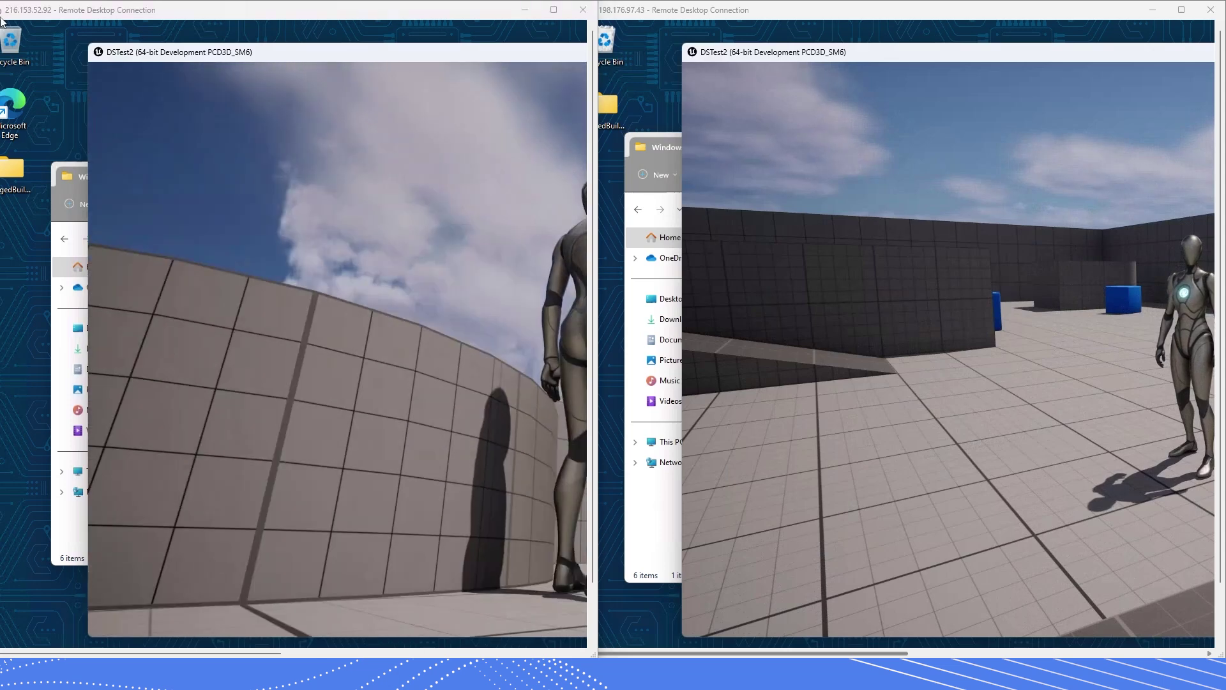
click(102, 13)
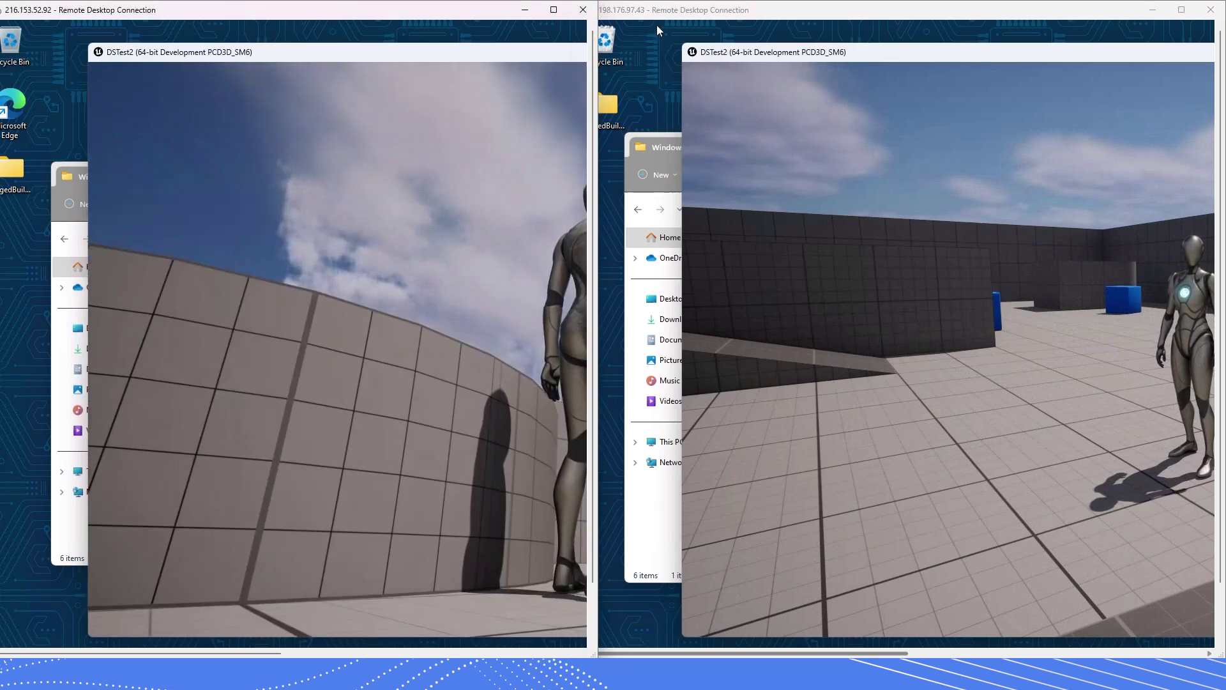
click(693, 6)
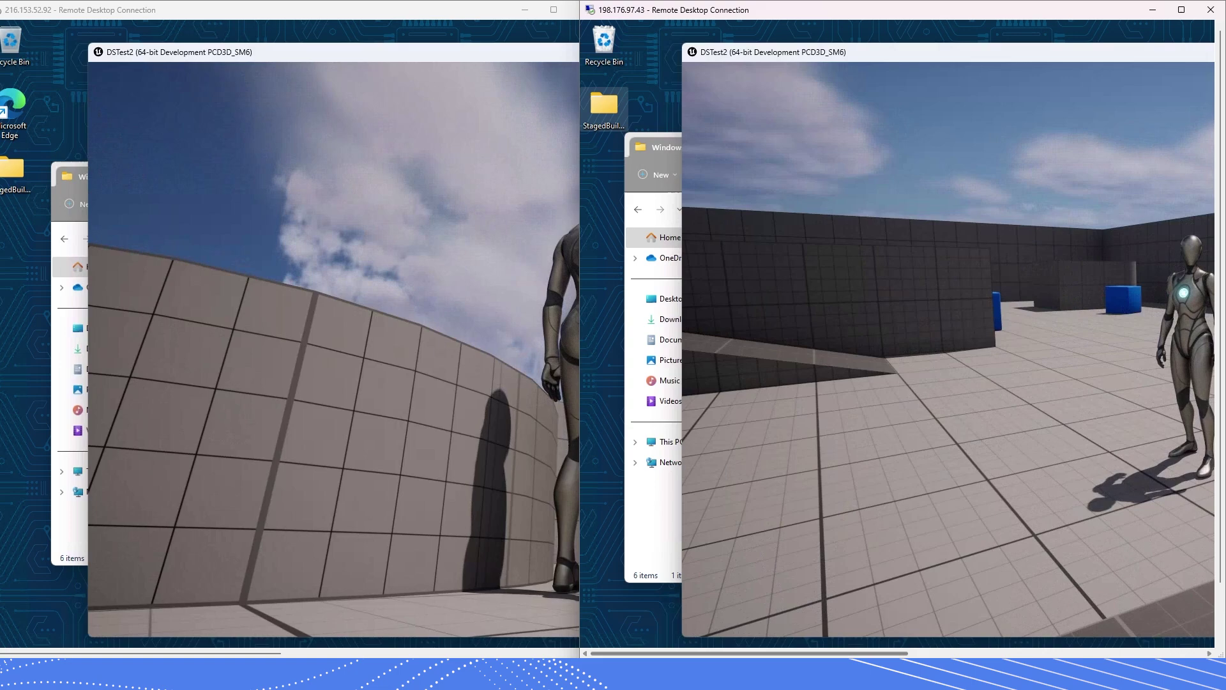
- Bring up the Eagle Architecture diagram in Lucidchart and select the UE App PC 02 container
mouse_move(1063, 684)
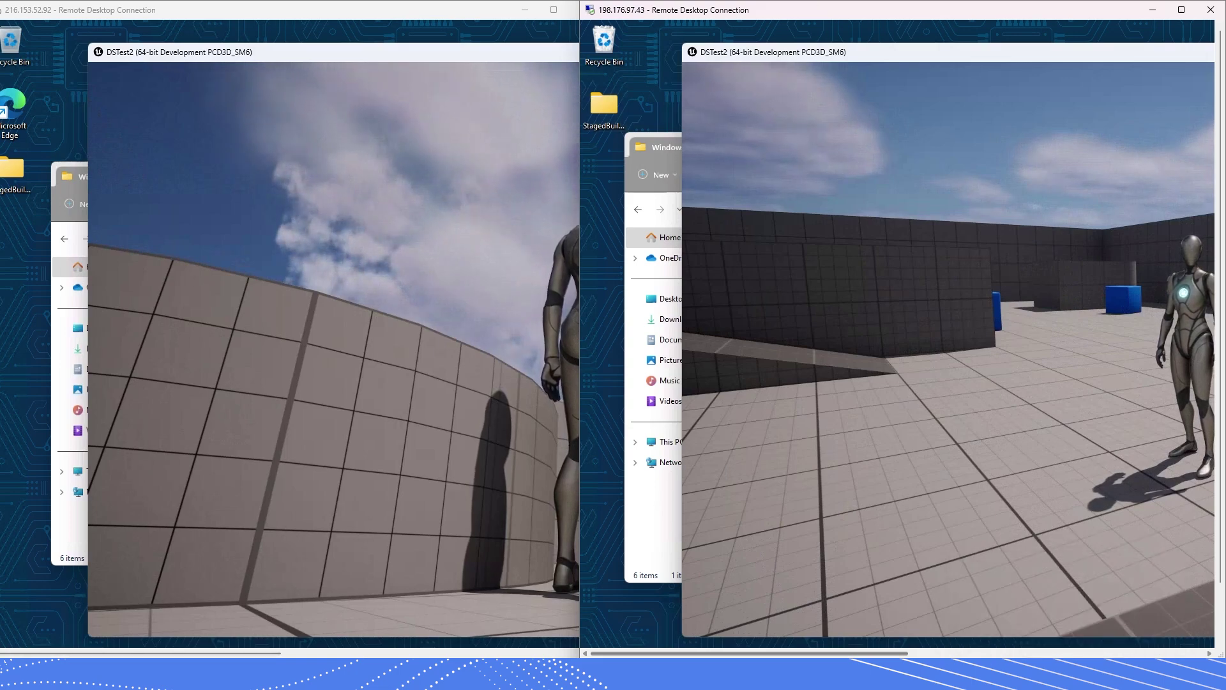
click(389, 680)
click(438, 639)
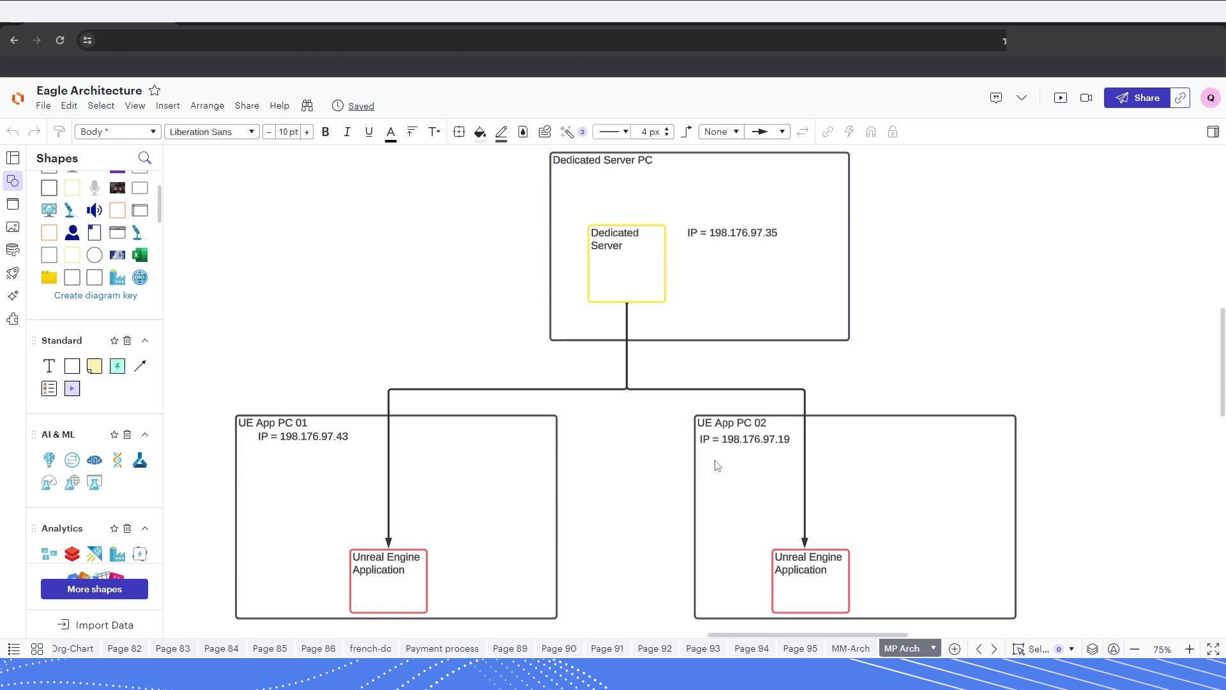
click(711, 511)
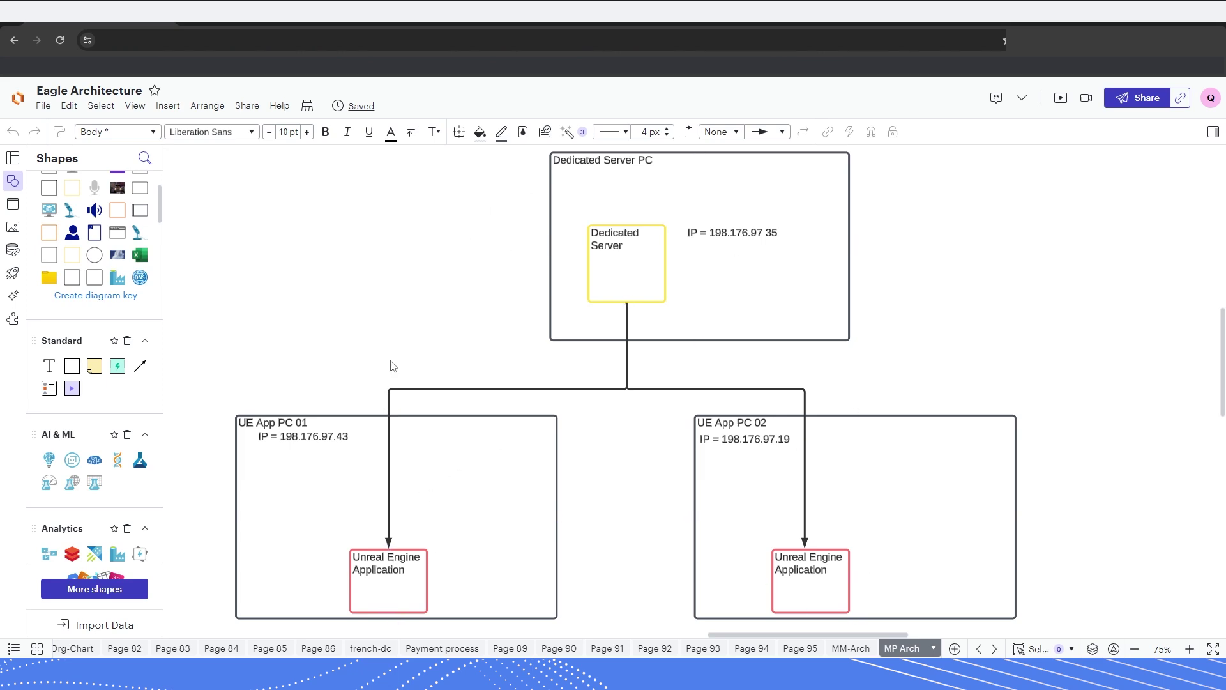
- Bring the 198.176.97.43 and 216.153.52.92 game sessions back to the front side by side
click(1064, 604)
mouse_move(1065, 655)
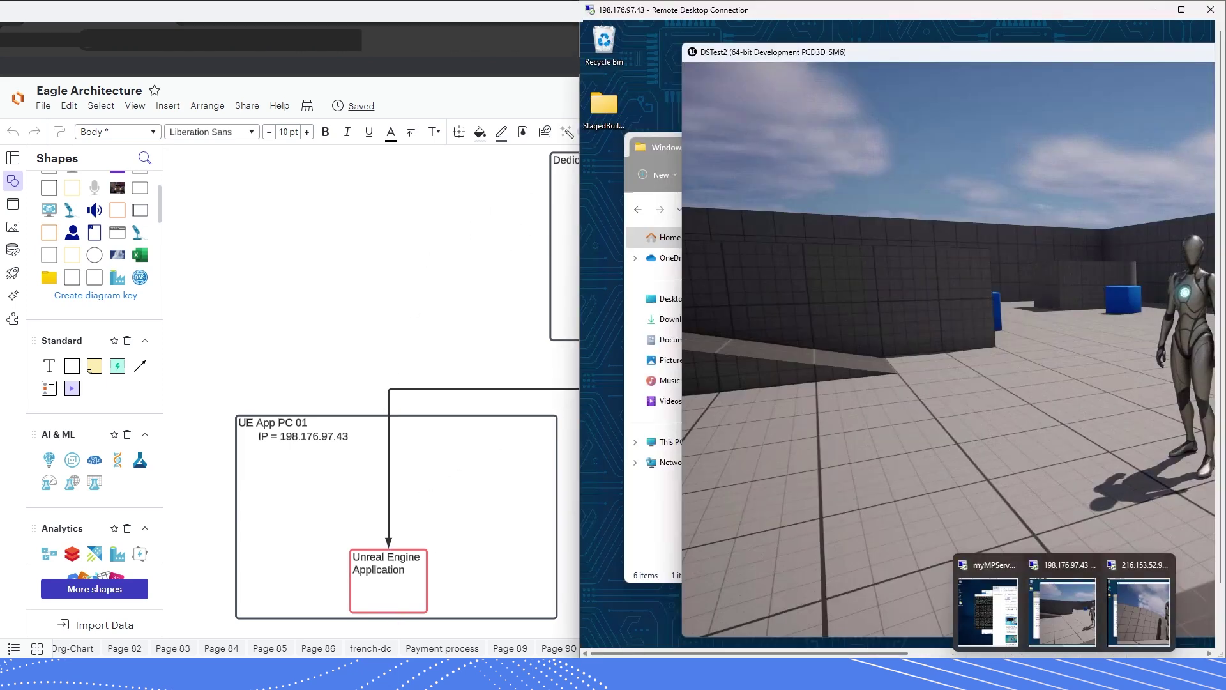
click(1139, 610)
mouse_move(1000, 607)
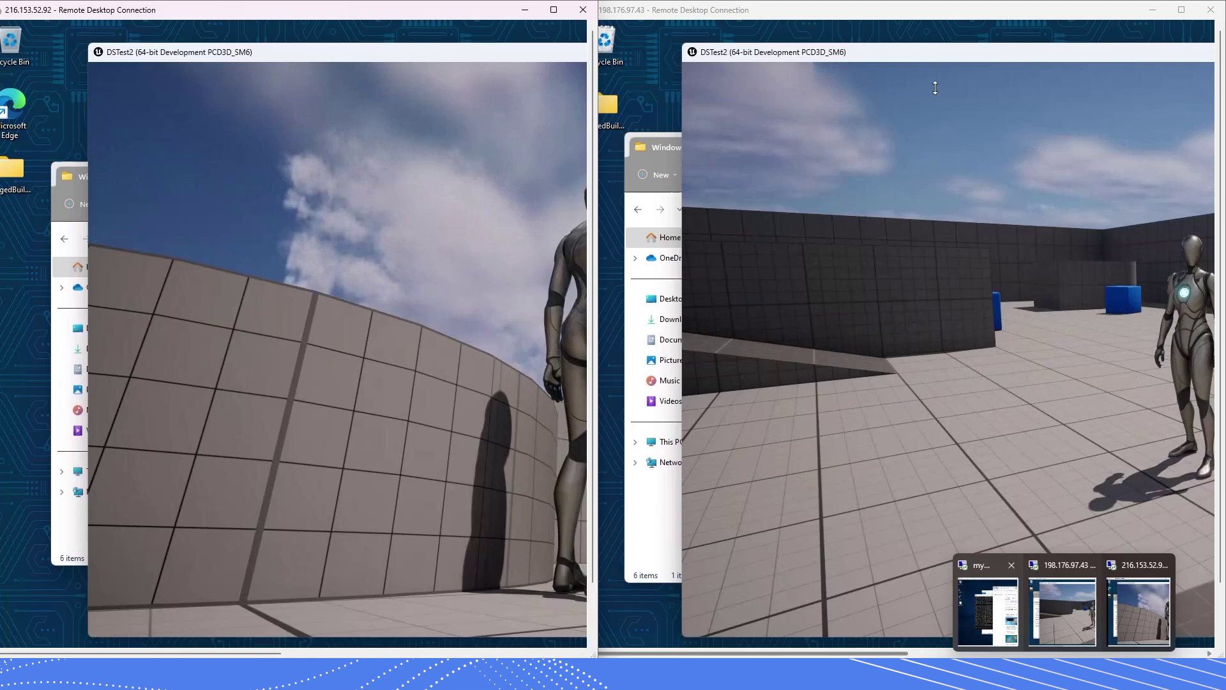
click(800, 3)
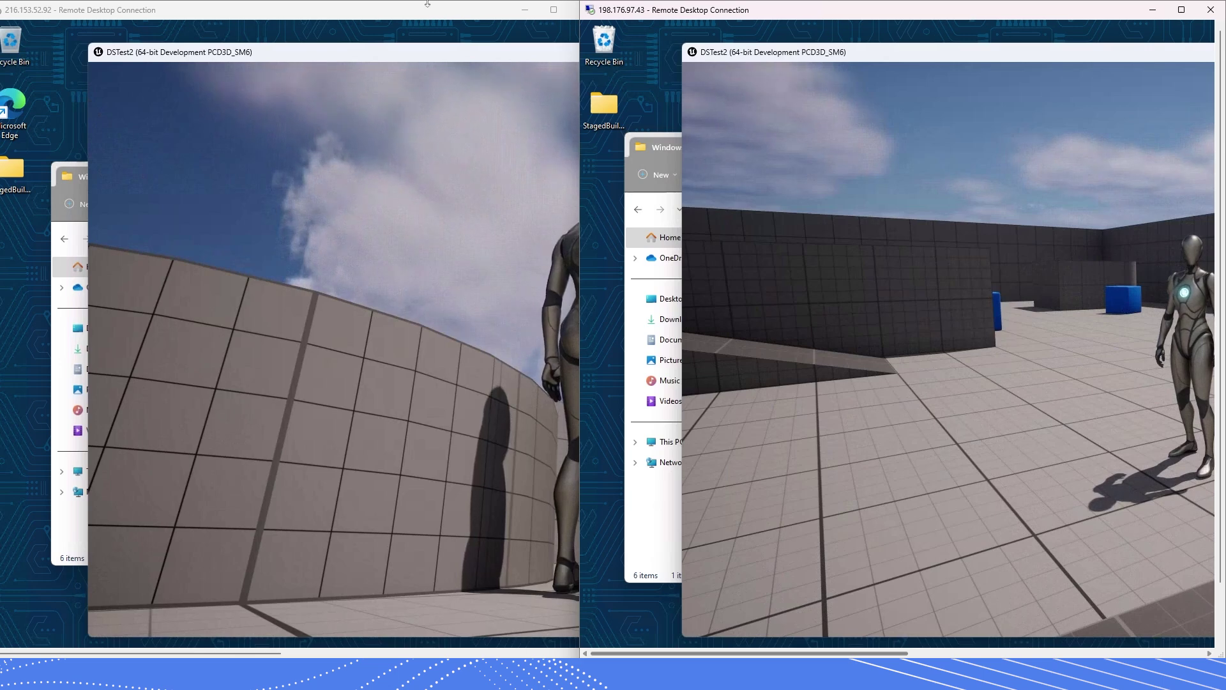
click(448, 8)
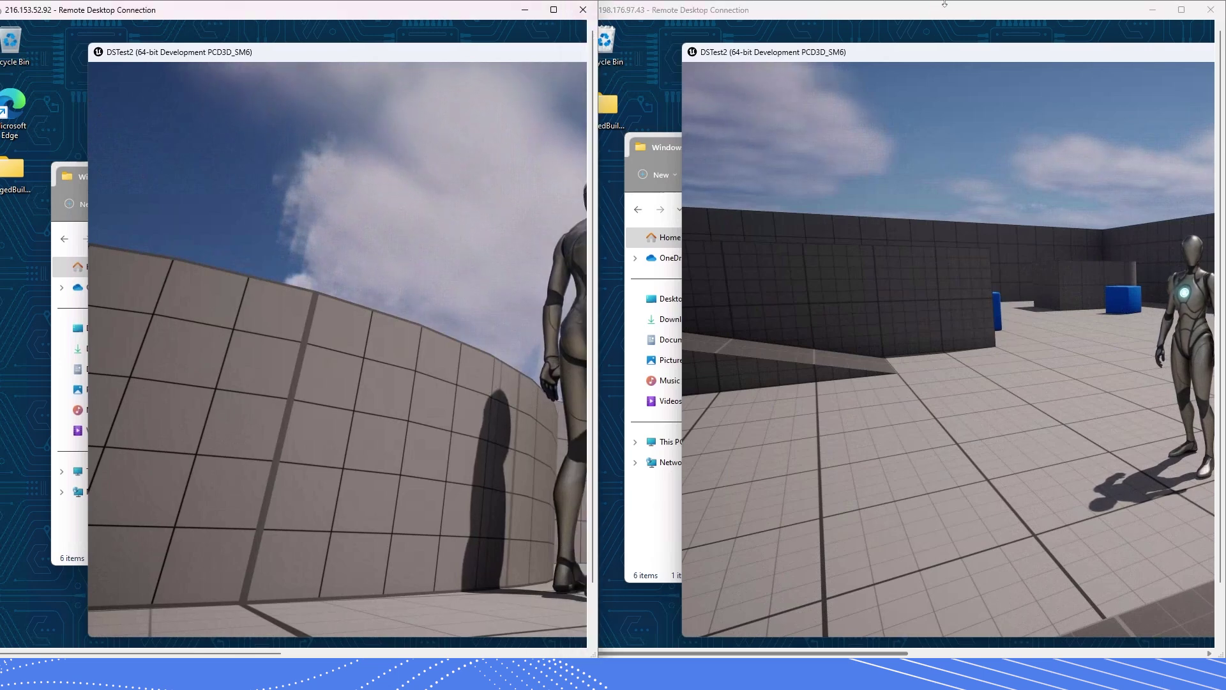